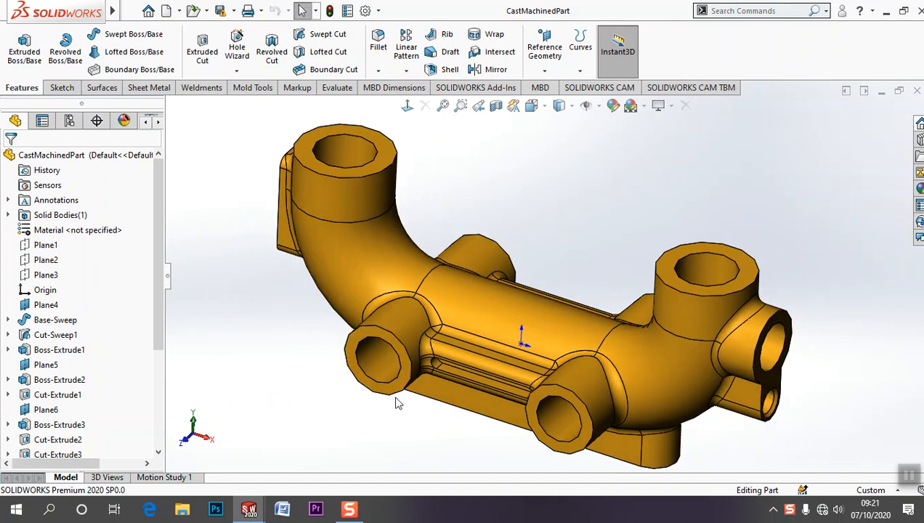
- Orient the part to an angled view from above and save that orientation as a named view called A
{"action": "key", "text": "f"}
{"action": "middle_click_drag", "start_coordinate": [567, 217], "coordinate": [582, 239]}
{"action": "scroll", "coordinate": [538, 247], "scroll_direction": "down", "scroll_amount": 2}
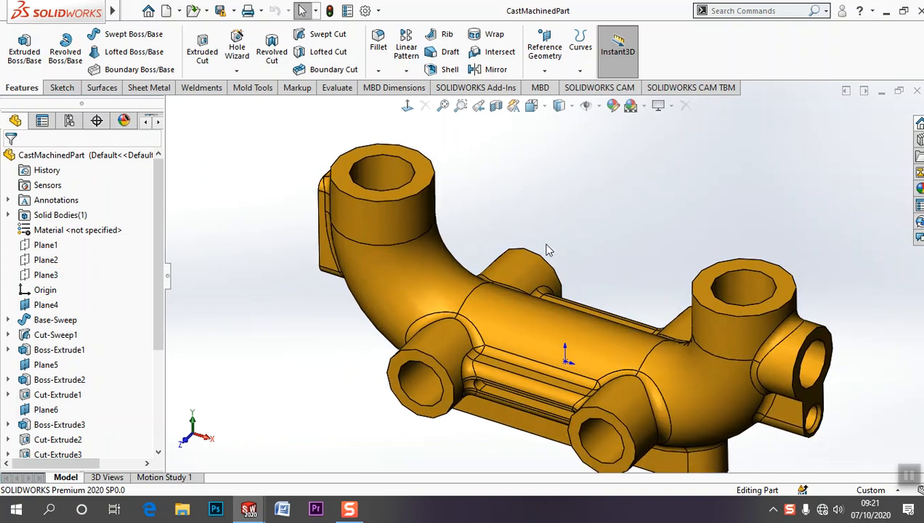
{"action": "scroll", "coordinate": [785, 341], "scroll_direction": "up", "scroll_amount": 2}
{"action": "scroll", "coordinate": [730, 331], "scroll_direction": "down", "scroll_amount": 1}
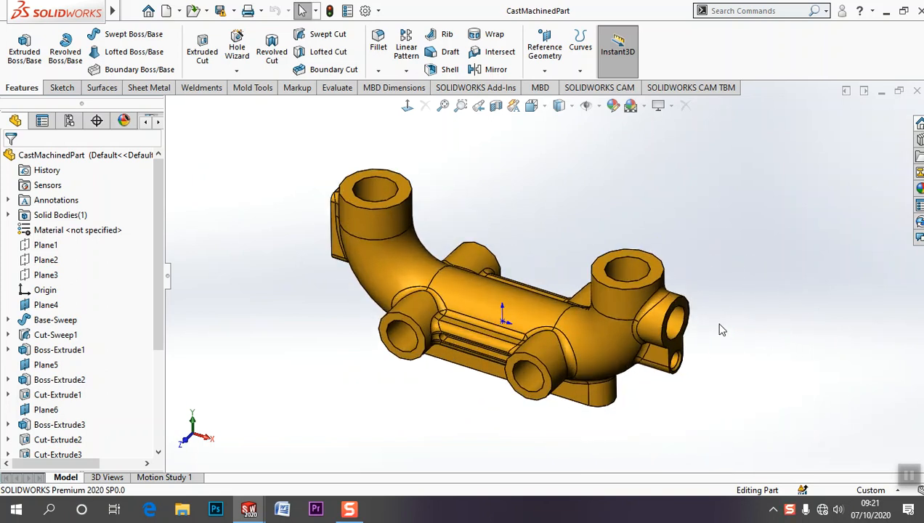
{"action": "middle_click_drag", "start_coordinate": [573, 270], "coordinate": [584, 219]}
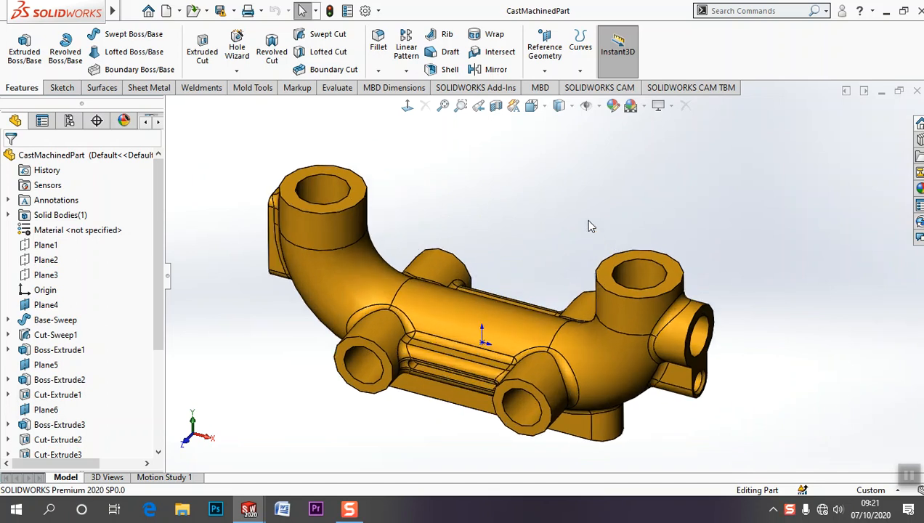
{"action": "left_click", "coordinate": [542, 110]}
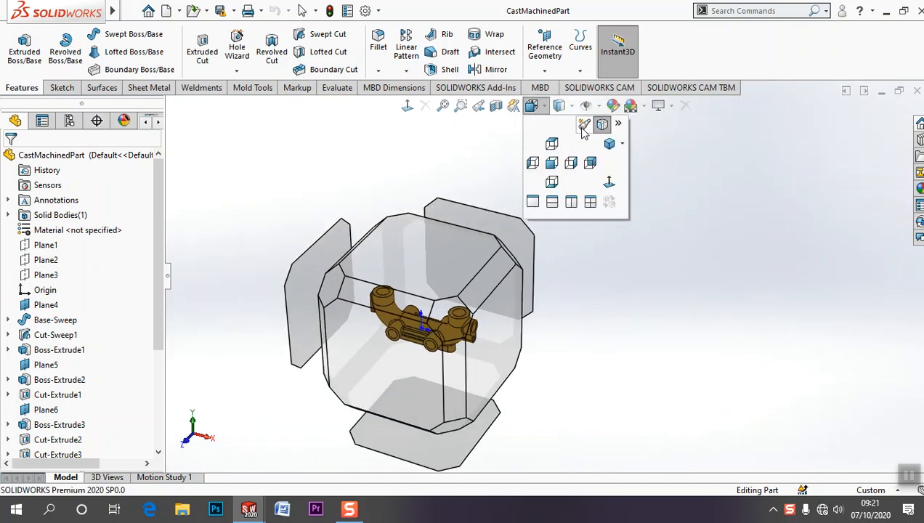
{"action": "left_click", "coordinate": [604, 126]}
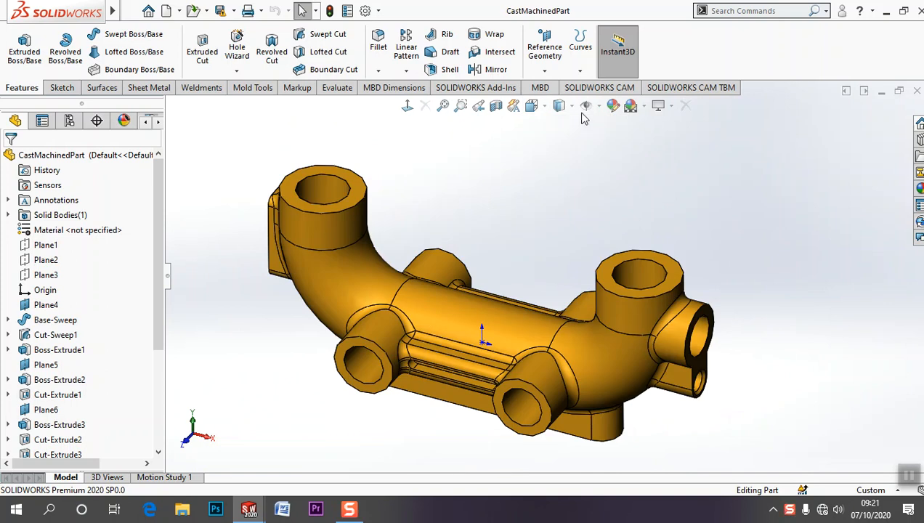
{"action": "left_click", "coordinate": [531, 106]}
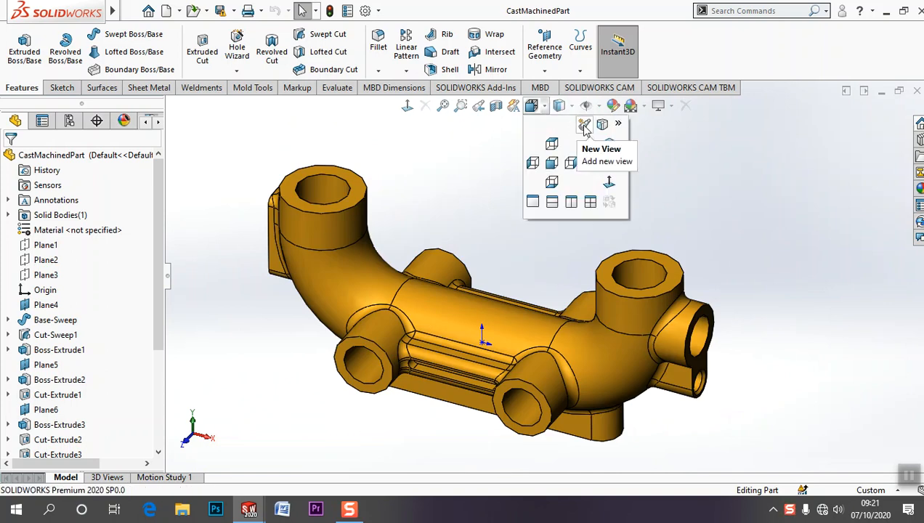
{"action": "left_click", "coordinate": [585, 126]}
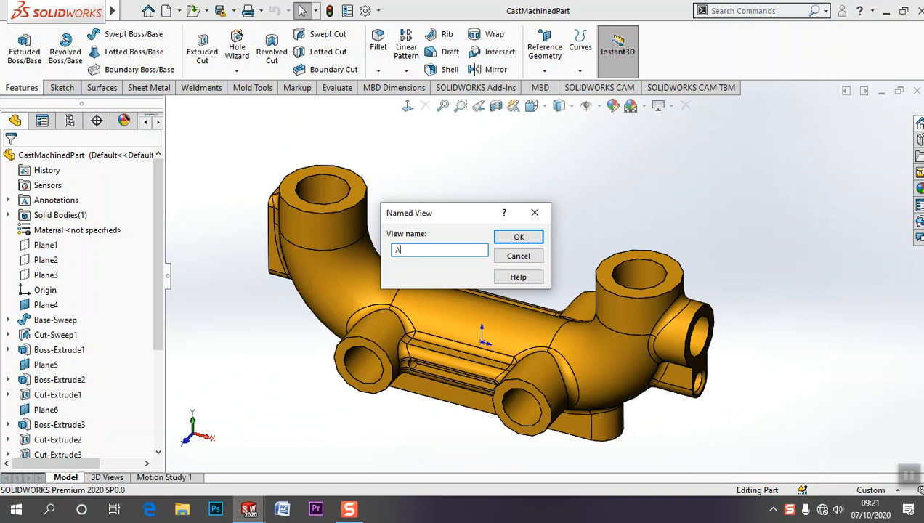
{"action": "left_click", "coordinate": [519, 237]}
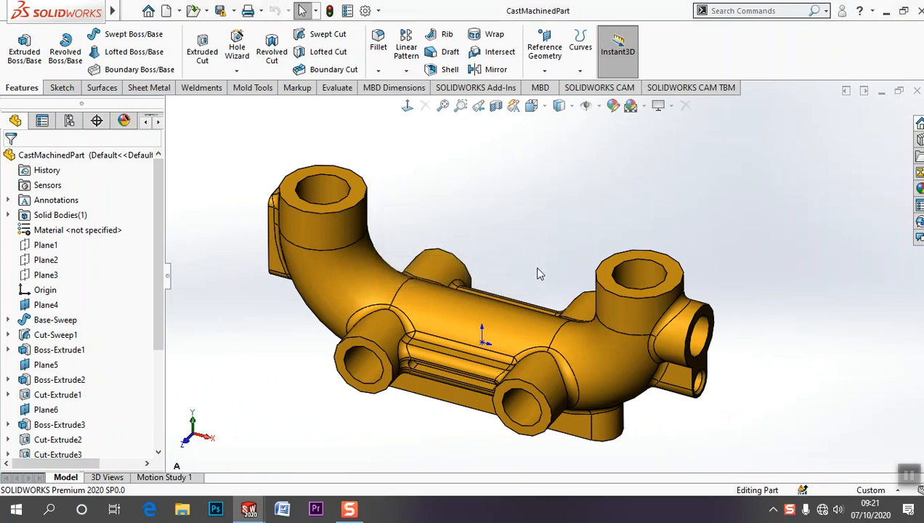
- Rotate the part to show its underside with the five-hole flange and save that orientation as named view B
{"action": "middle_click_drag", "start_coordinate": [423, 466], "coordinate": [468, 419]}
{"action": "left_click", "coordinate": [544, 106]}
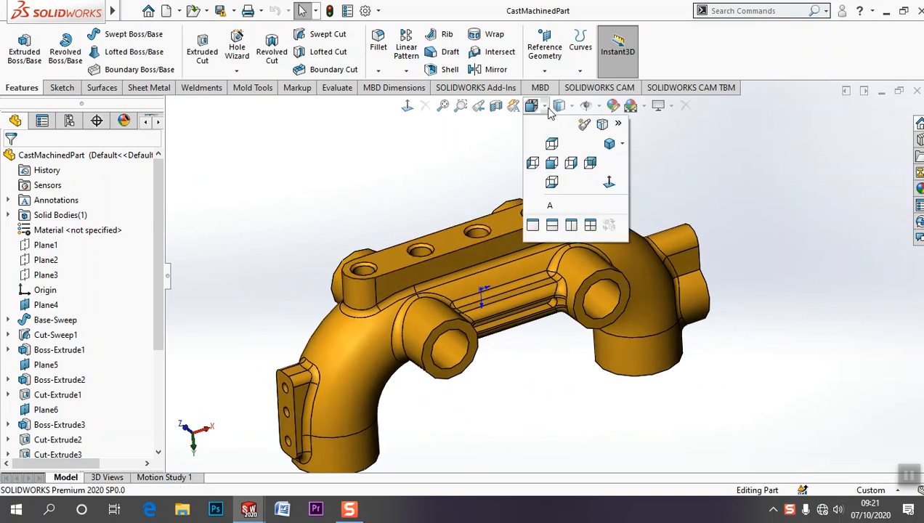
{"action": "left_click", "coordinate": [583, 126]}
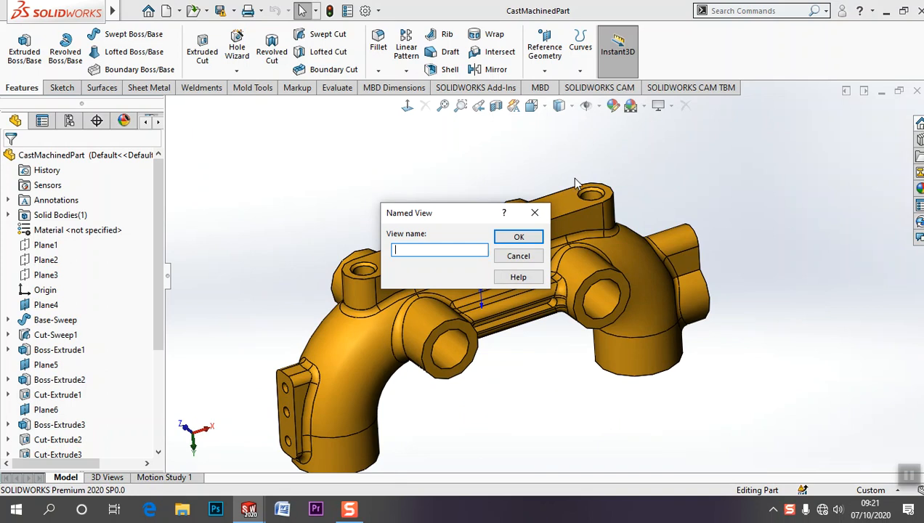
{"action": "left_click", "coordinate": [516, 237]}
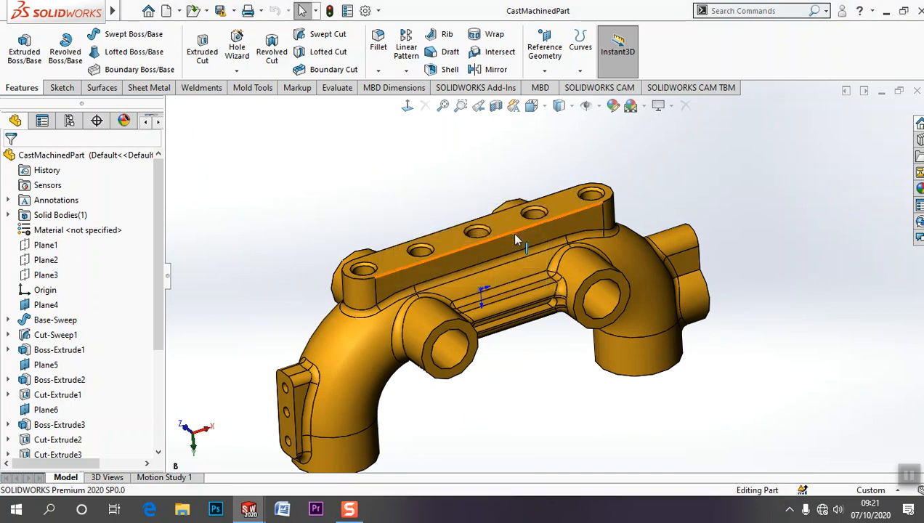
- Rotate the part away and recall the named views A and B in turn to check the stored orientations
{"action": "middle_click_drag", "start_coordinate": [499, 404], "coordinate": [472, 254]}
{"action": "left_click", "coordinate": [532, 106]}
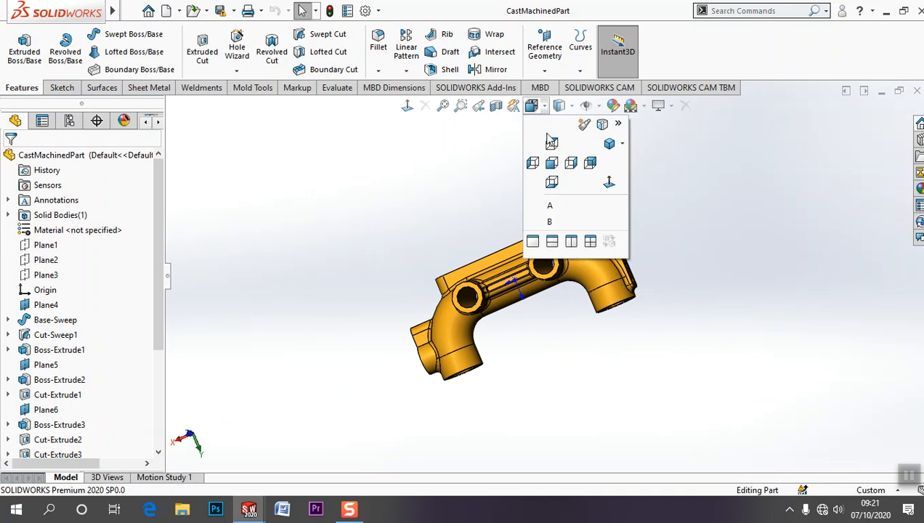
{"action": "left_click", "coordinate": [549, 206]}
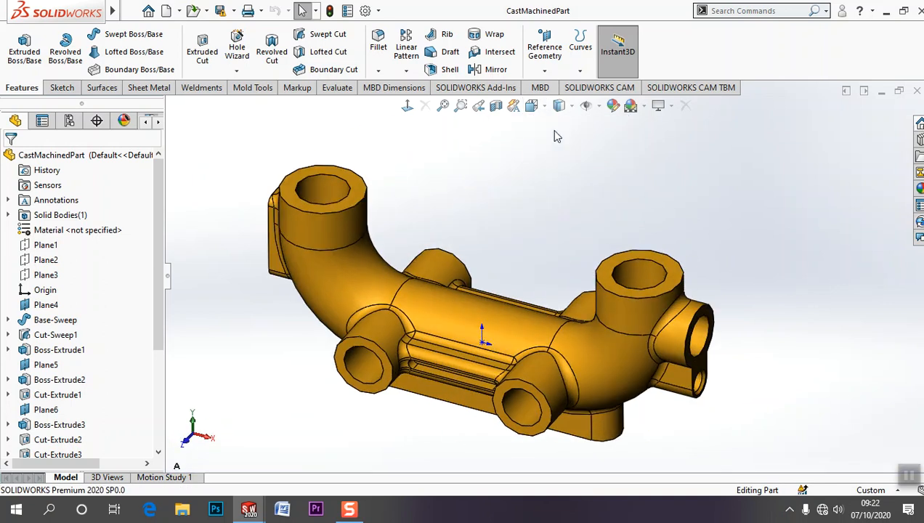
{"action": "left_click", "coordinate": [545, 107]}
{"action": "left_click", "coordinate": [550, 220]}
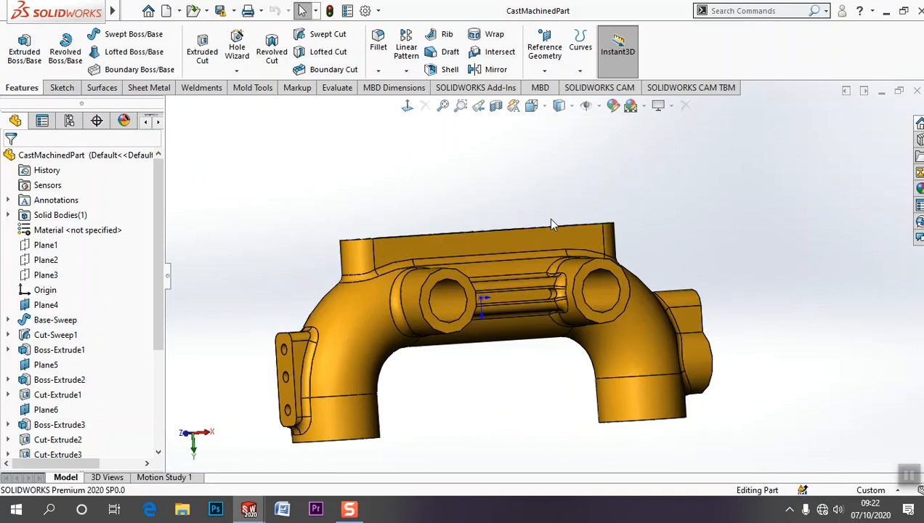
- Save the part file together with its new named views
{"action": "scroll", "coordinate": [637, 282], "scroll_direction": "up", "scroll_amount": 2}
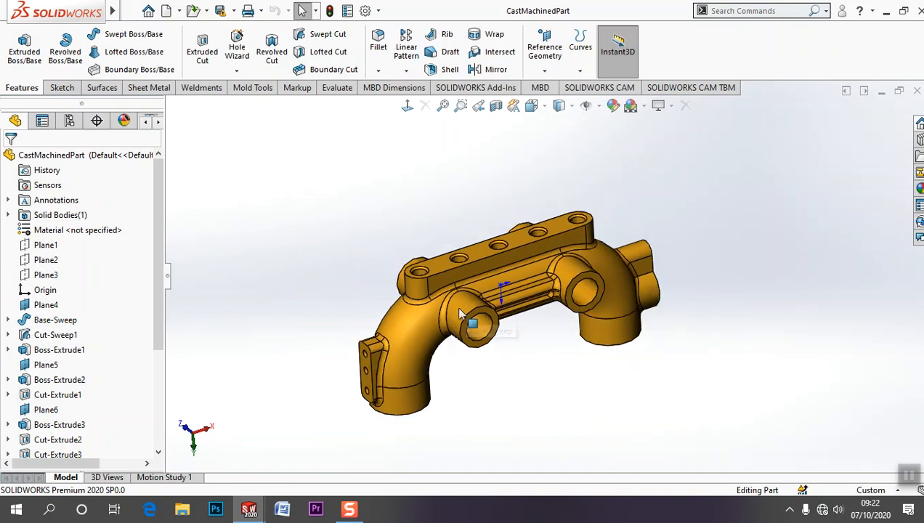
{"action": "scroll", "coordinate": [462, 311], "scroll_direction": "down", "scroll_amount": 2}
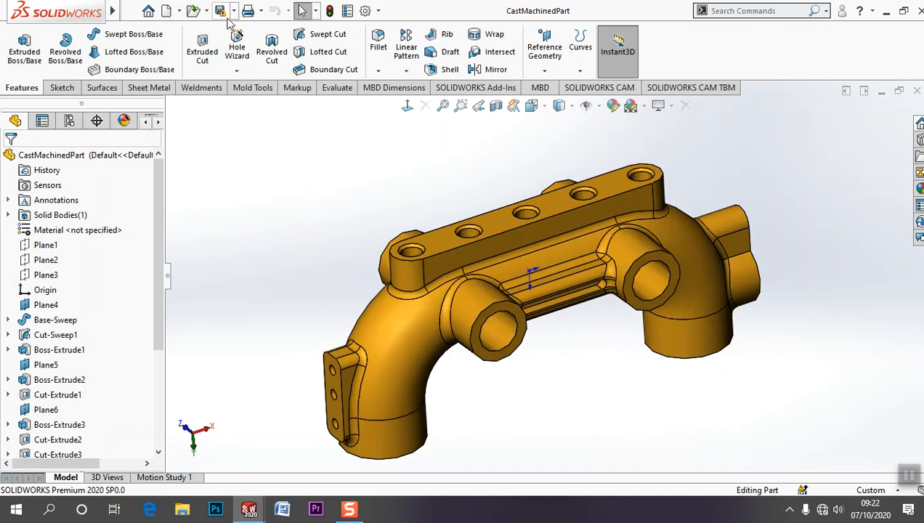
{"action": "left_click", "coordinate": [221, 10]}
{"action": "left_click", "coordinate": [479, 285]}
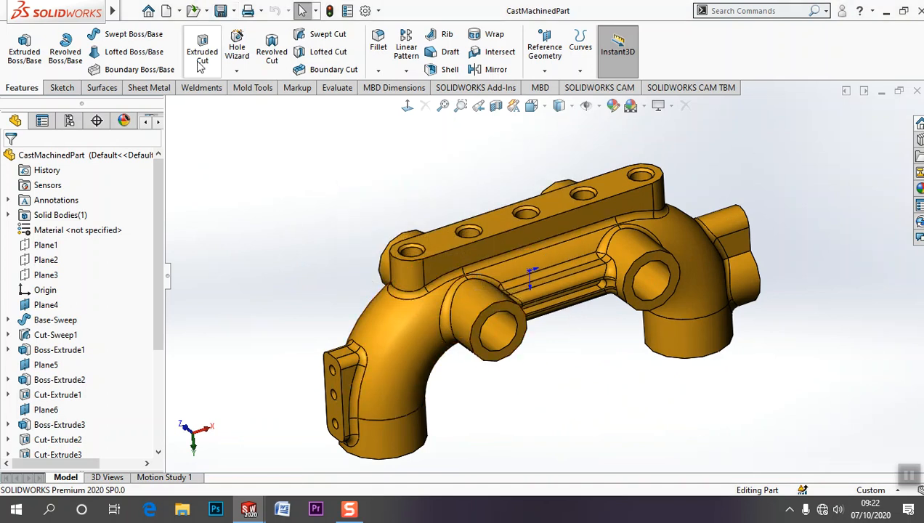
- Create a new drawing directly from the open CastMachinedPart part
{"action": "left_click", "coordinate": [166, 11]}
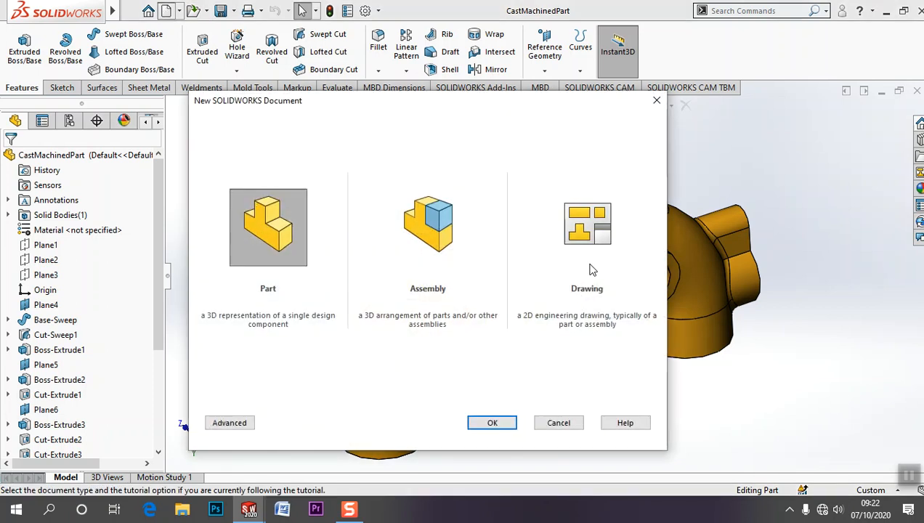
{"action": "left_click", "coordinate": [556, 424]}
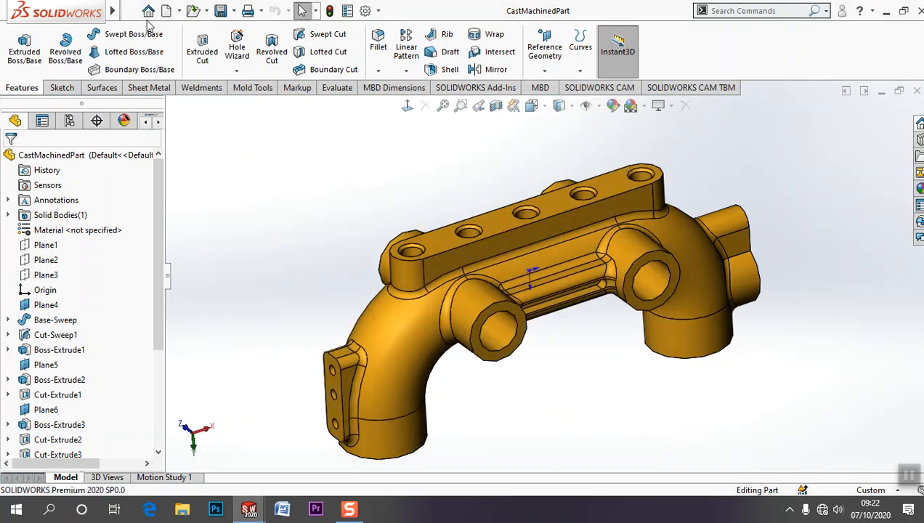
{"action": "left_click", "coordinate": [130, 10]}
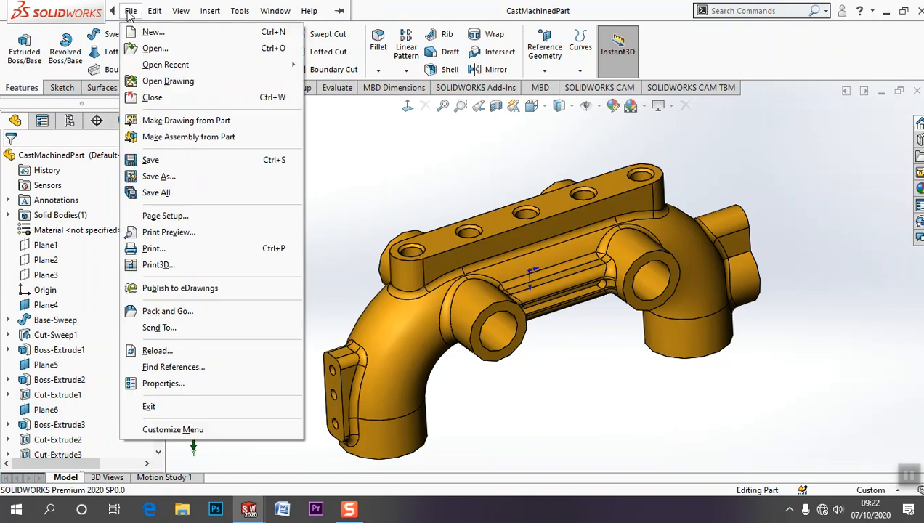
{"action": "left_click", "coordinate": [174, 122]}
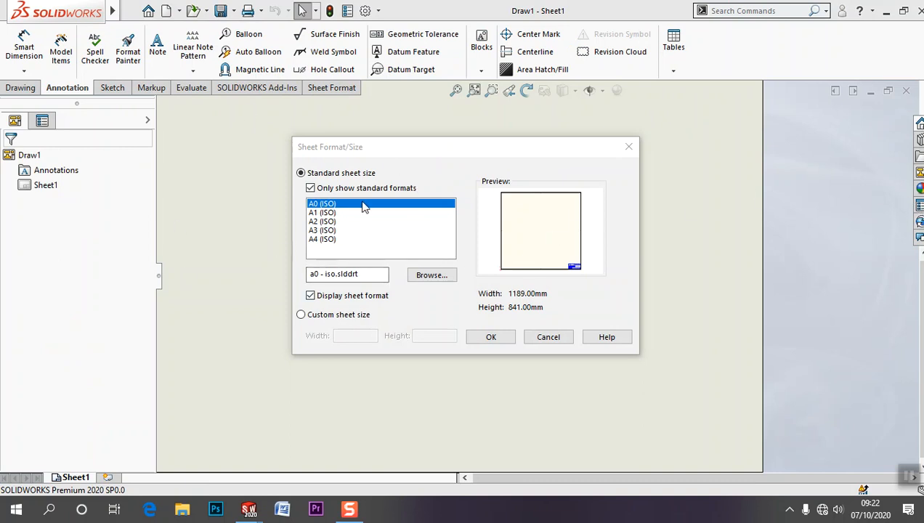
- Compare the standard ISO sheet sizes and apply the A3 (ISO) sheet format to the new drawing
{"action": "left_click_drag", "start_coordinate": [383, 145], "coordinate": [450, 130]}
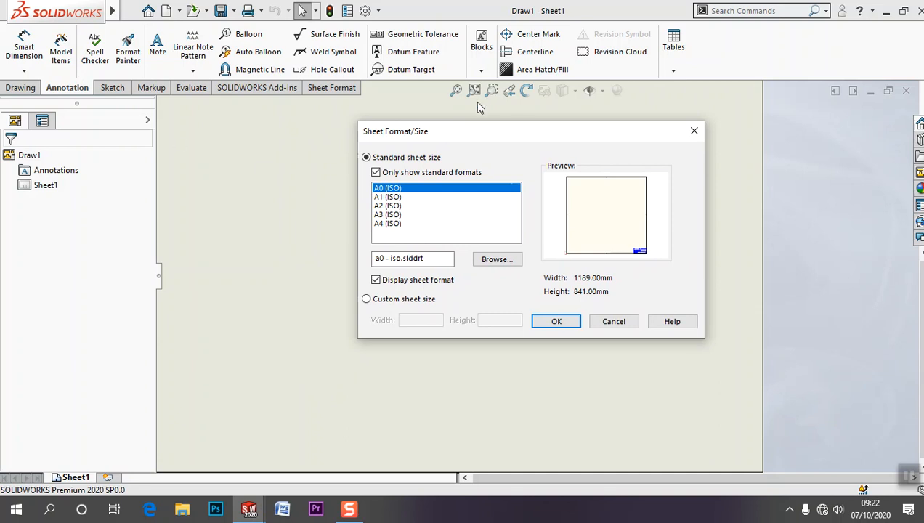
{"action": "left_click", "coordinate": [392, 215]}
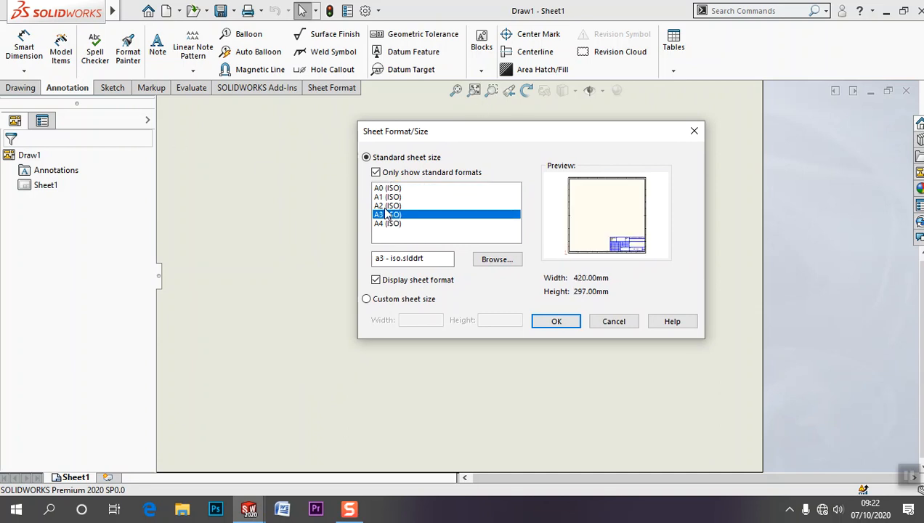
{"action": "left_click", "coordinate": [388, 206]}
{"action": "left_click", "coordinate": [385, 198]}
{"action": "left_click", "coordinate": [385, 188]}
{"action": "left_click", "coordinate": [385, 197]}
{"action": "left_click", "coordinate": [388, 205]}
{"action": "left_click", "coordinate": [389, 214]}
{"action": "left_click", "coordinate": [391, 224]}
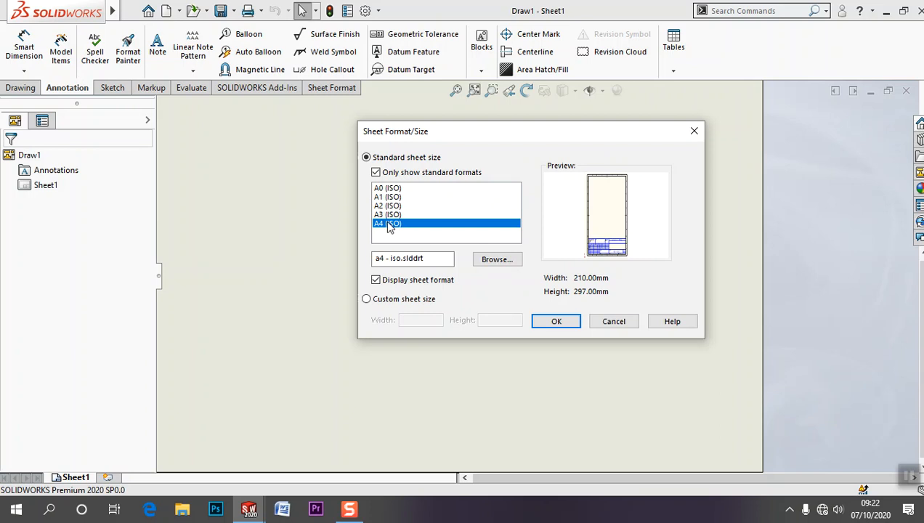
{"action": "left_click", "coordinate": [391, 215]}
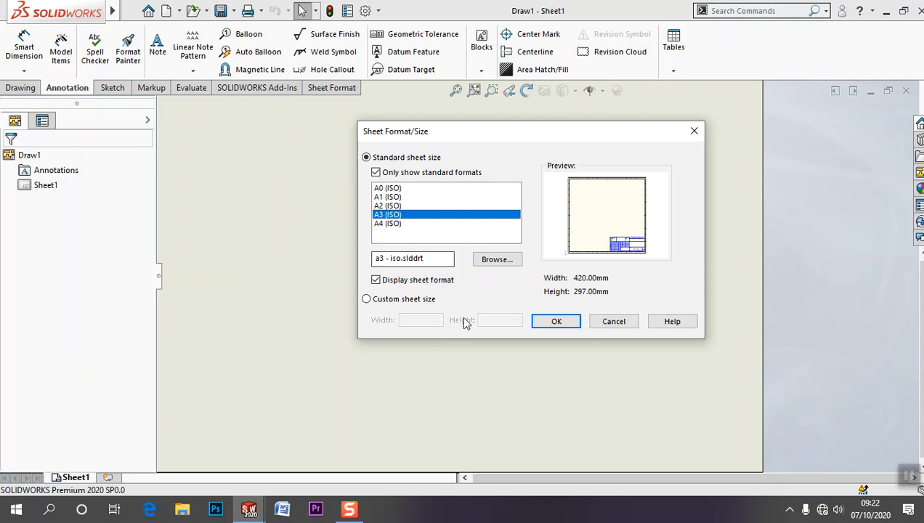
{"action": "left_click", "coordinate": [541, 324]}
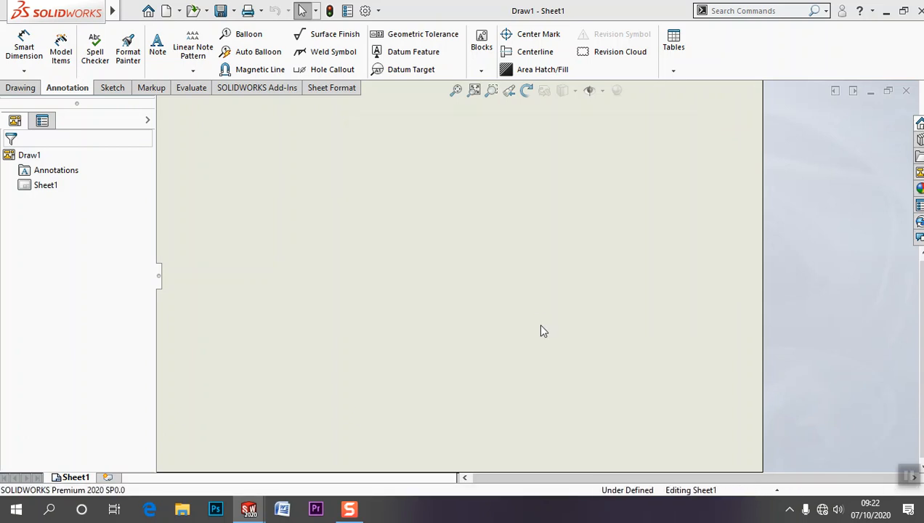
- Examine the blank sheet and the part orientations available for placement, including the custom named views
{"action": "scroll", "coordinate": [425, 308], "scroll_direction": "down", "scroll_amount": 2}
{"action": "scroll", "coordinate": [425, 308], "scroll_direction": "up", "scroll_amount": 4}
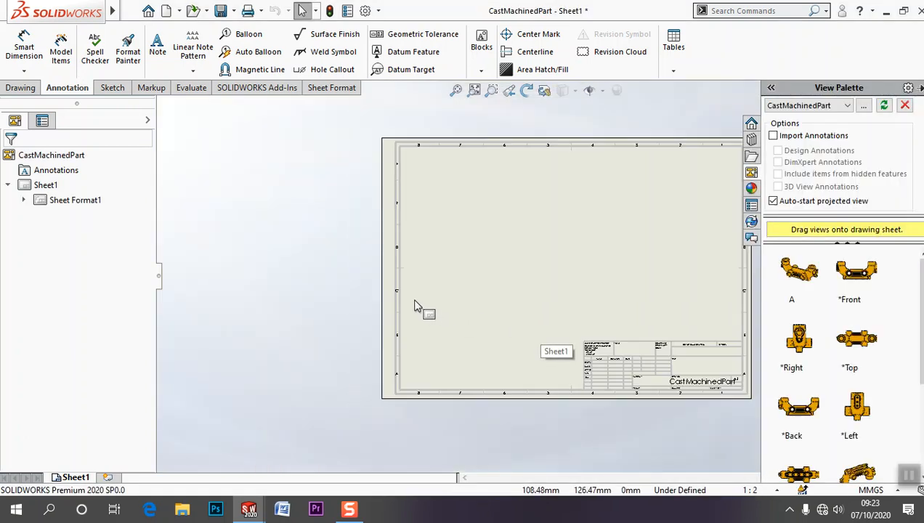
{"action": "scroll", "coordinate": [639, 277], "scroll_direction": "down", "scroll_amount": 1}
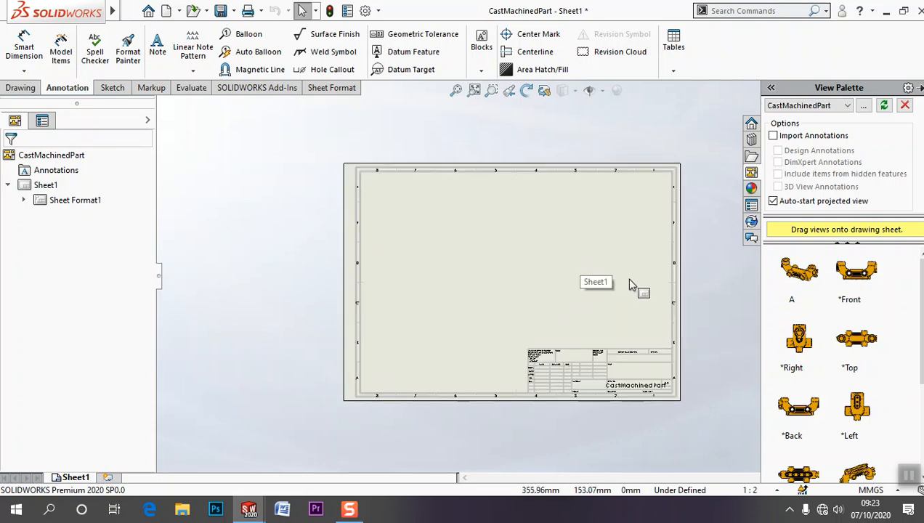
{"action": "scroll", "coordinate": [626, 278], "scroll_direction": "down", "scroll_amount": 1}
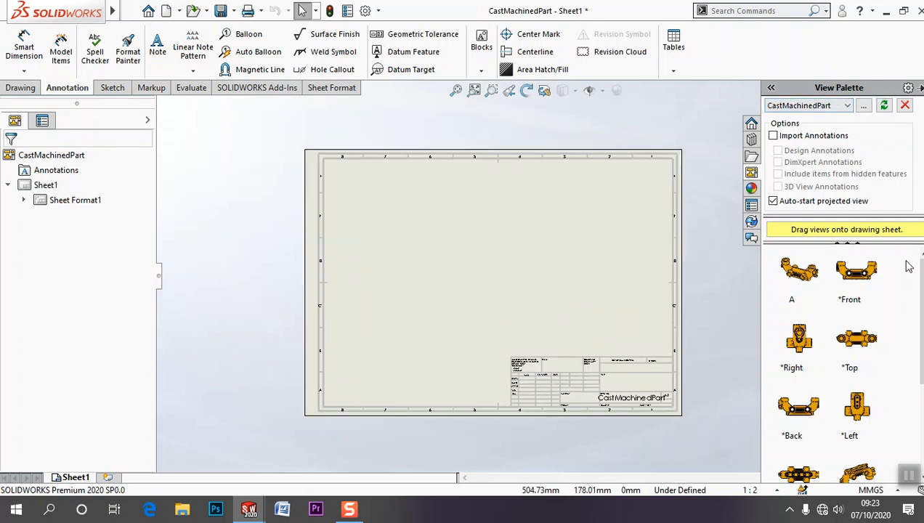
{"action": "left_click", "coordinate": [846, 107]}
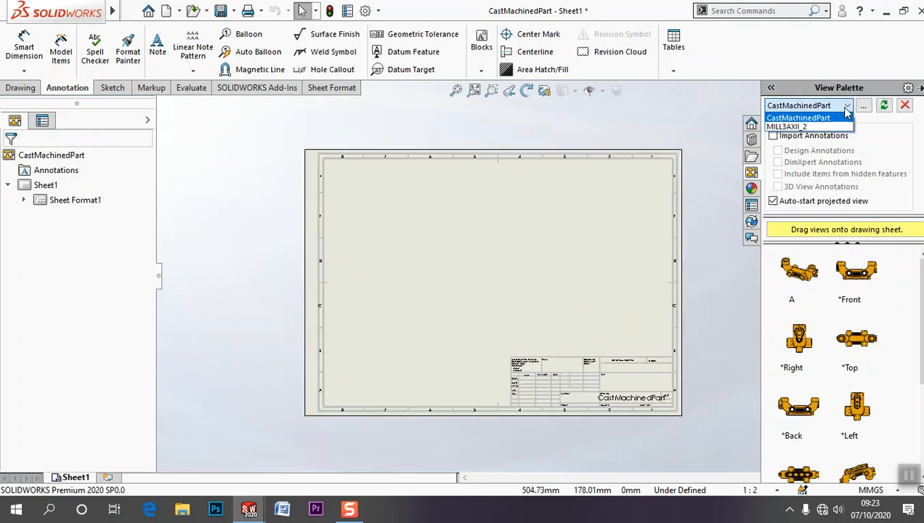
{"action": "left_click", "coordinate": [846, 108]}
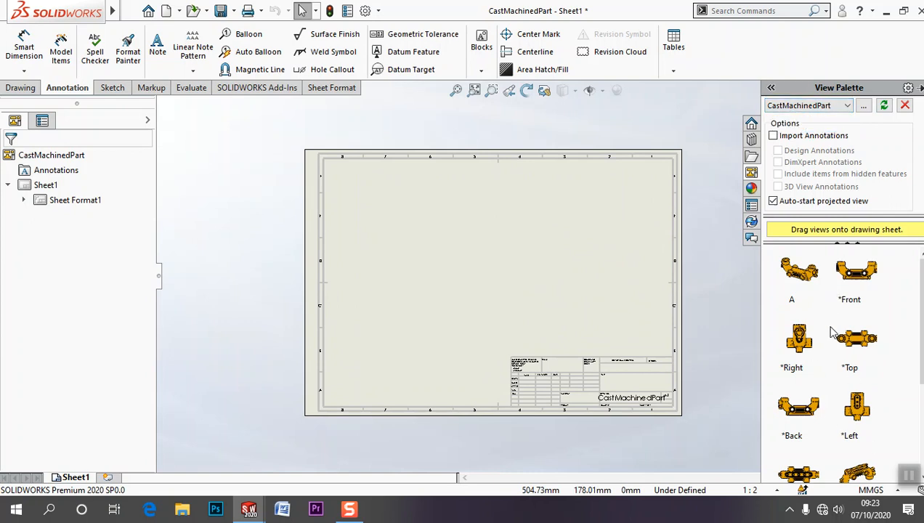
{"action": "scroll", "coordinate": [819, 362], "scroll_direction": "down", "scroll_amount": 3}
{"action": "scroll", "coordinate": [820, 361], "scroll_direction": "up", "scroll_amount": 3}
{"action": "left_click", "coordinate": [799, 292]}
{"action": "scroll", "coordinate": [809, 314], "scroll_direction": "down", "scroll_amount": 3}
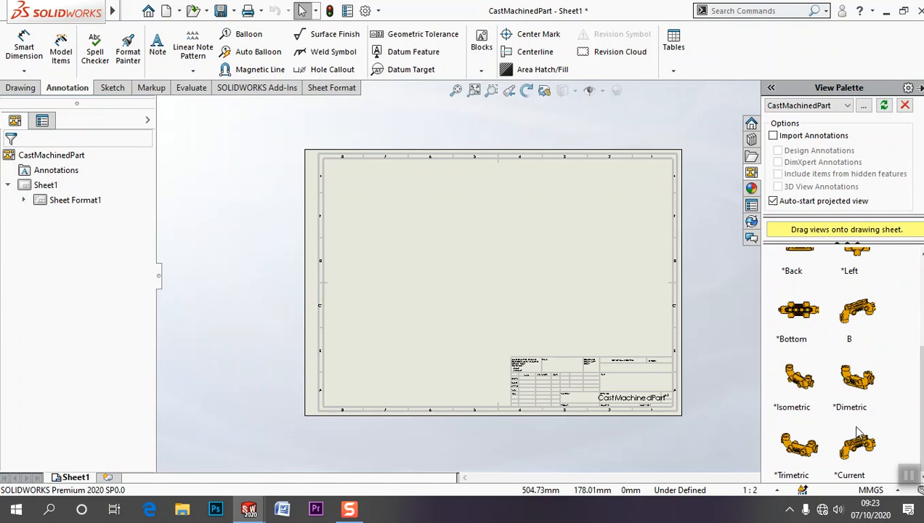
- Place the Front view in the upper-left area of the sheet and finish without adding projected views
{"action": "scroll", "coordinate": [857, 434], "scroll_direction": "up", "scroll_amount": 3}
{"action": "left_click", "coordinate": [858, 305]}
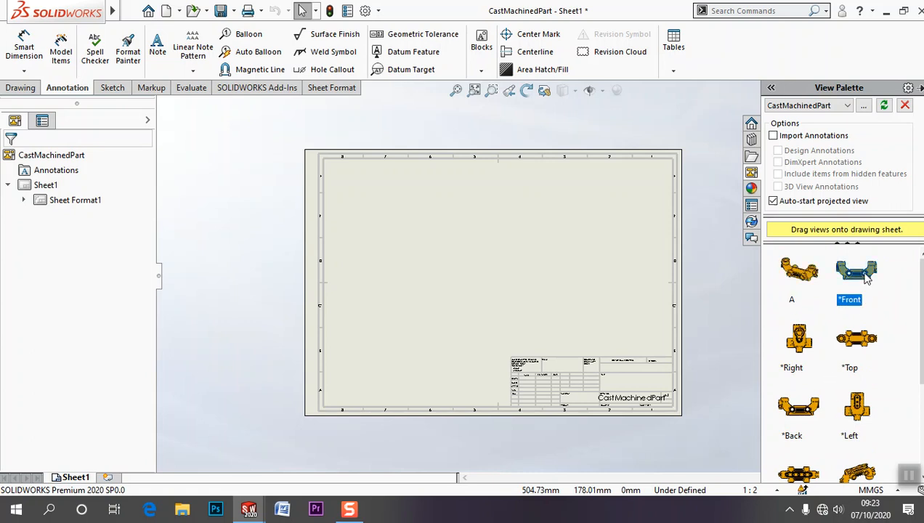
{"action": "left_click_drag", "start_coordinate": [865, 281], "coordinate": [448, 231]}
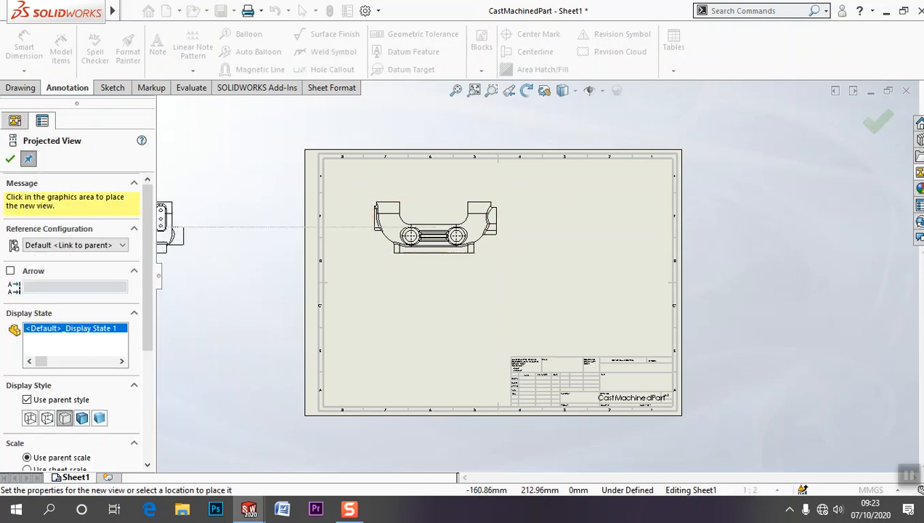
{"action": "left_click", "coordinate": [10, 158]}
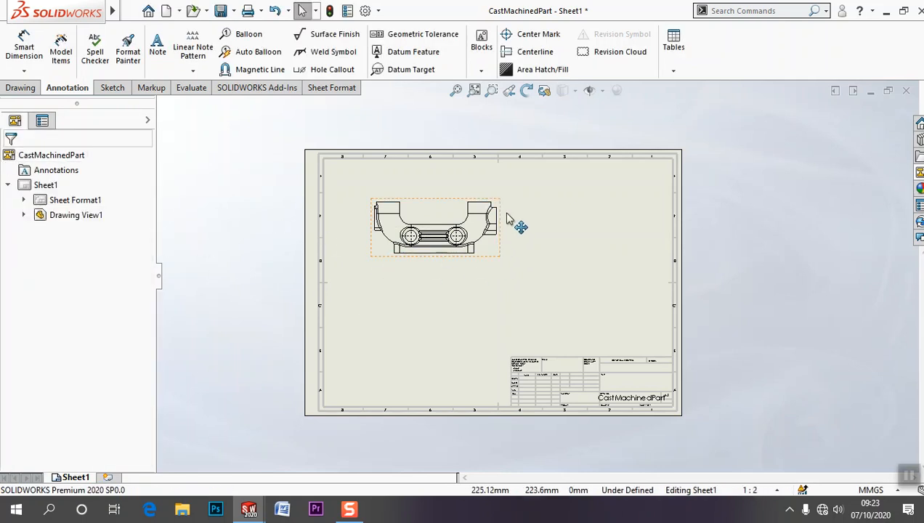
- Set the sheet scale to 1:1 and move the enlarged front view up toward the middle of the sheet
{"action": "left_click", "coordinate": [751, 495]}
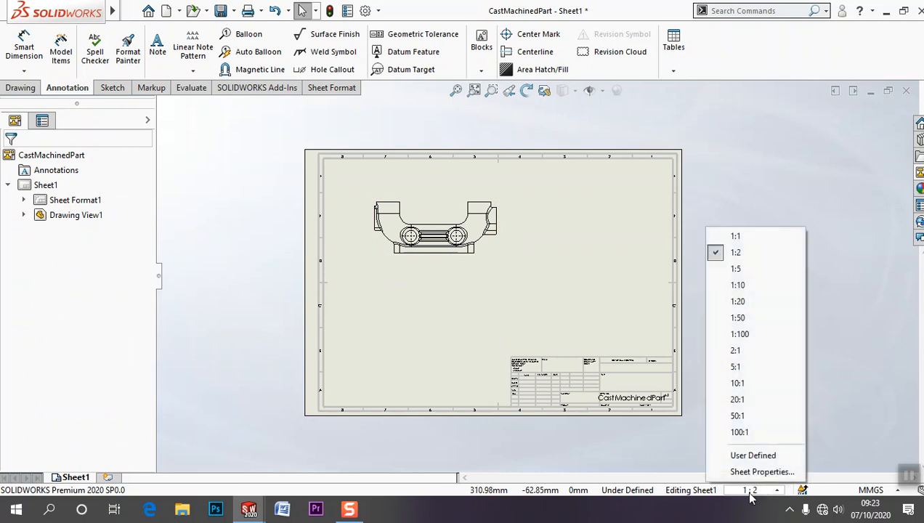
{"action": "left_click", "coordinate": [735, 236]}
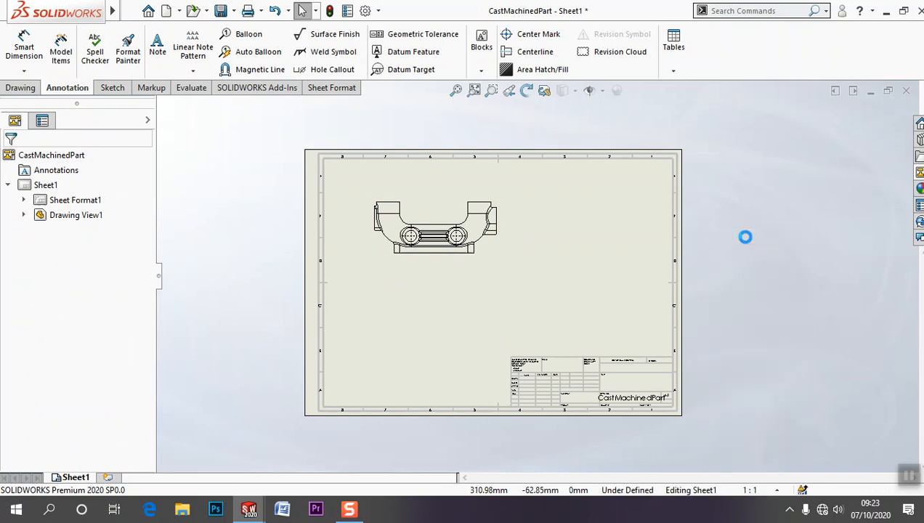
{"action": "mouse_move", "coordinate": [566, 279]}
{"action": "left_mouse_down"}
{"action": "mouse_move", "coordinate": [621, 281]}
{"action": "mouse_move", "coordinate": [631, 345]}
{"action": "left_mouse_up"}
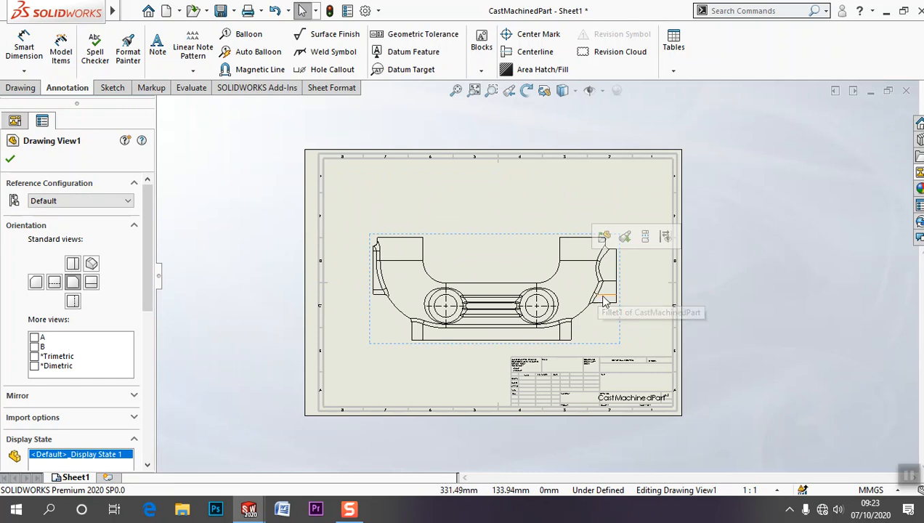
{"action": "left_click", "coordinate": [440, 371]}
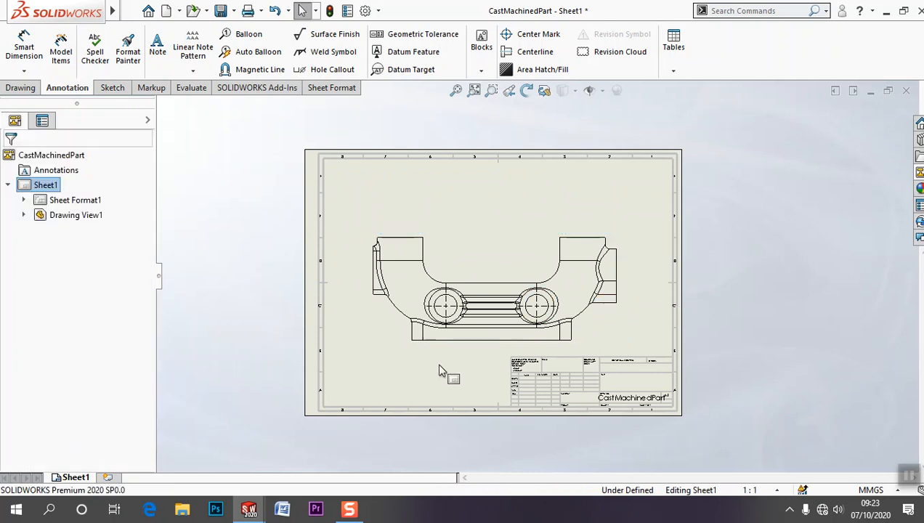
{"action": "left_click_drag", "start_coordinate": [413, 360], "coordinate": [406, 323]}
{"action": "left_click", "coordinate": [379, 334]}
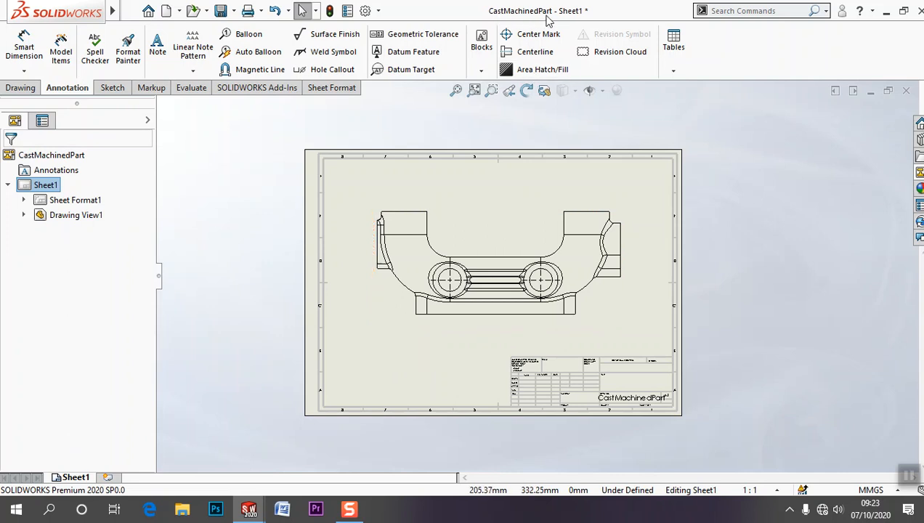
- Edit the sheet format, move the file-name note from the DWG NO. cell into the TITLE cell, and return to the sheet
{"action": "scroll", "coordinate": [625, 406], "scroll_direction": "down", "scroll_amount": 3}
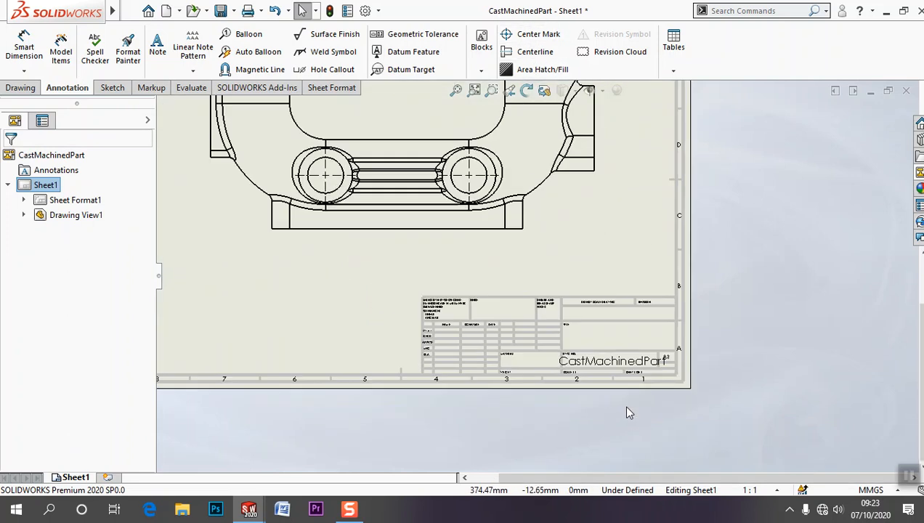
{"action": "scroll", "coordinate": [594, 375], "scroll_direction": "down", "scroll_amount": 5}
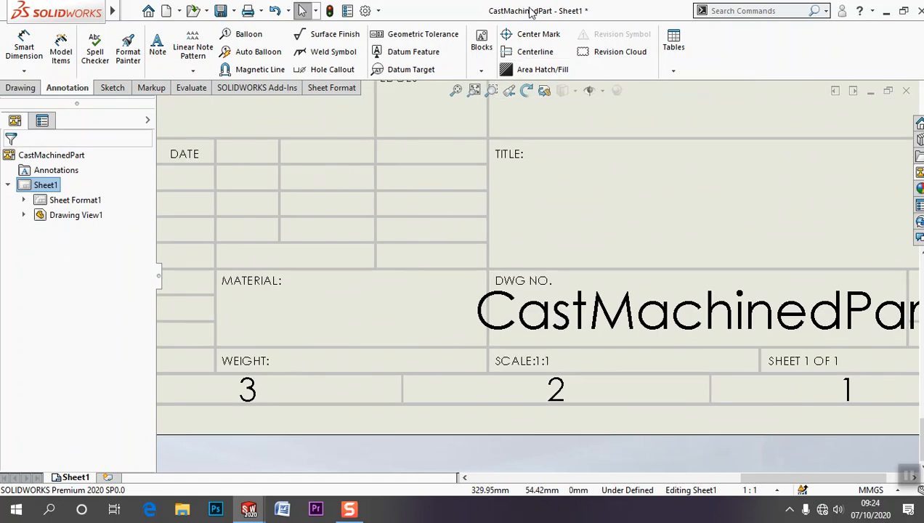
{"action": "right_click", "coordinate": [523, 150]}
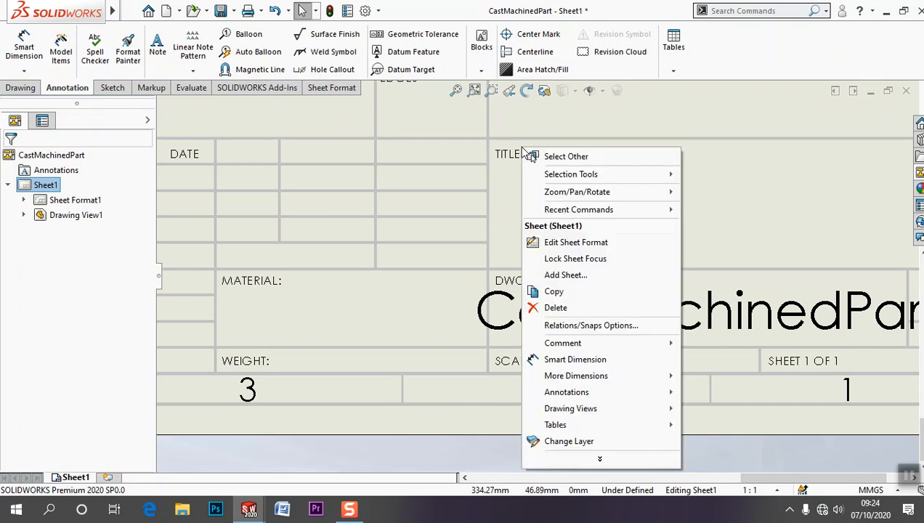
{"action": "left_click", "coordinate": [585, 249]}
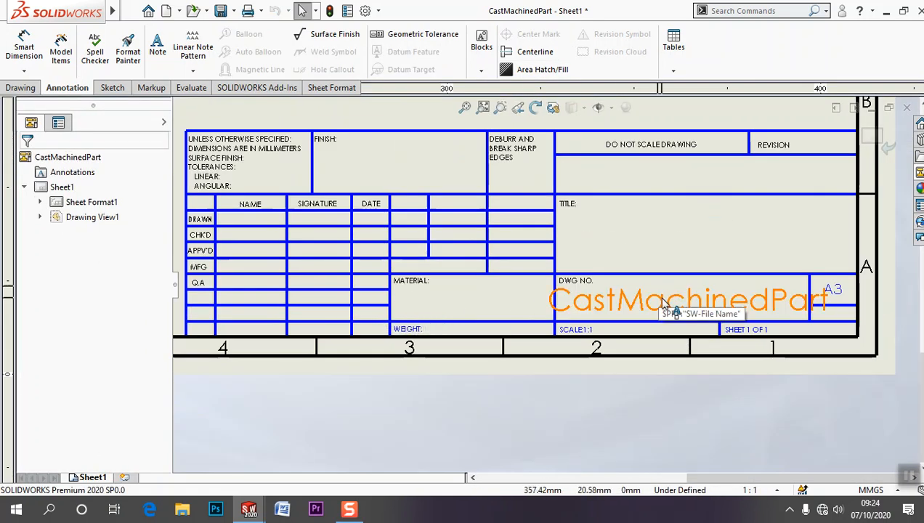
{"action": "left_click_drag", "start_coordinate": [675, 244], "coordinate": [681, 228]}
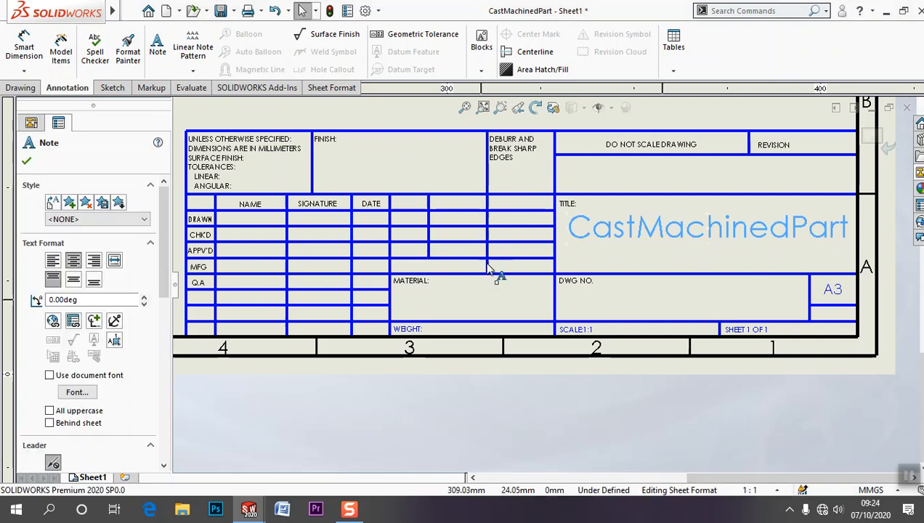
{"action": "left_click", "coordinate": [874, 136]}
- Add a second sheet and place the Front view on it with a projected view directly below
{"action": "scroll", "coordinate": [638, 305], "scroll_direction": "up", "scroll_amount": 6}
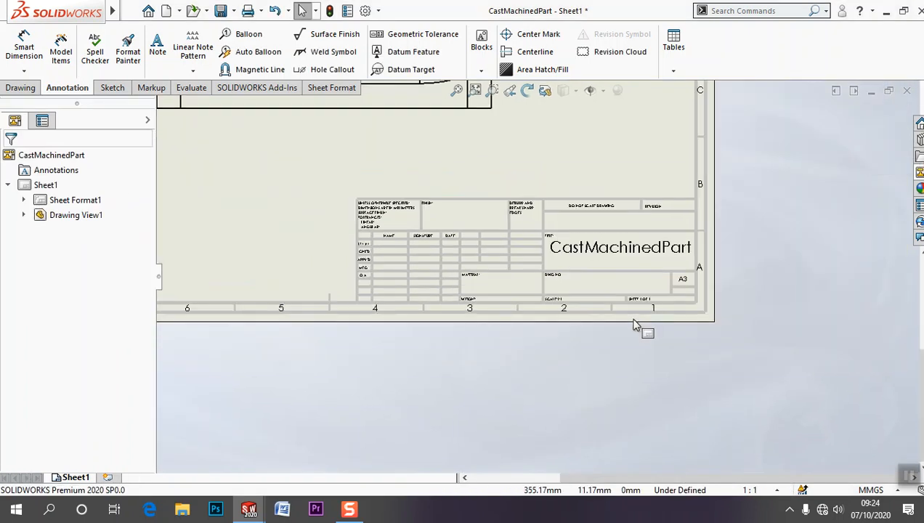
{"action": "mouse_move", "coordinate": [541, 322]}
{"action": "middle_mouse_down"}
{"action": "mouse_move", "coordinate": [610, 394]}
{"action": "mouse_move", "coordinate": [688, 430]}
{"action": "mouse_move", "coordinate": [660, 447]}
{"action": "middle_mouse_up"}
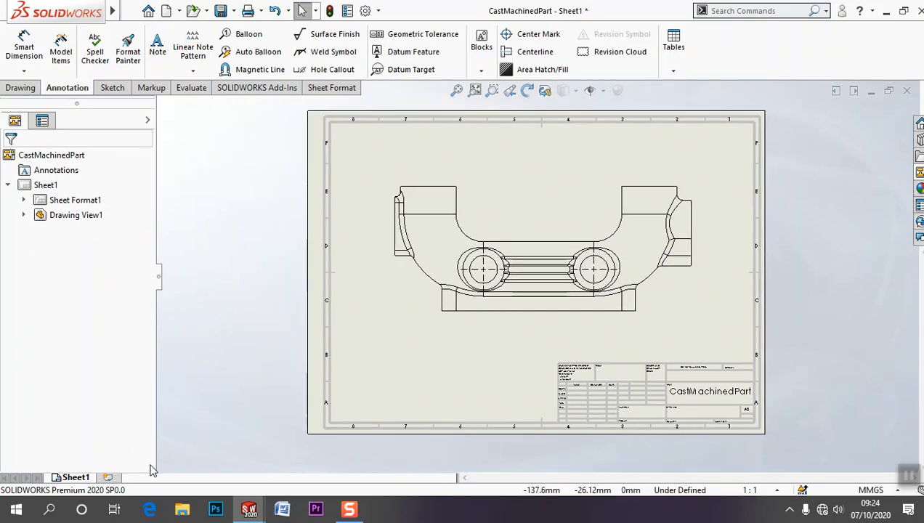
{"action": "left_click", "coordinate": [107, 478]}
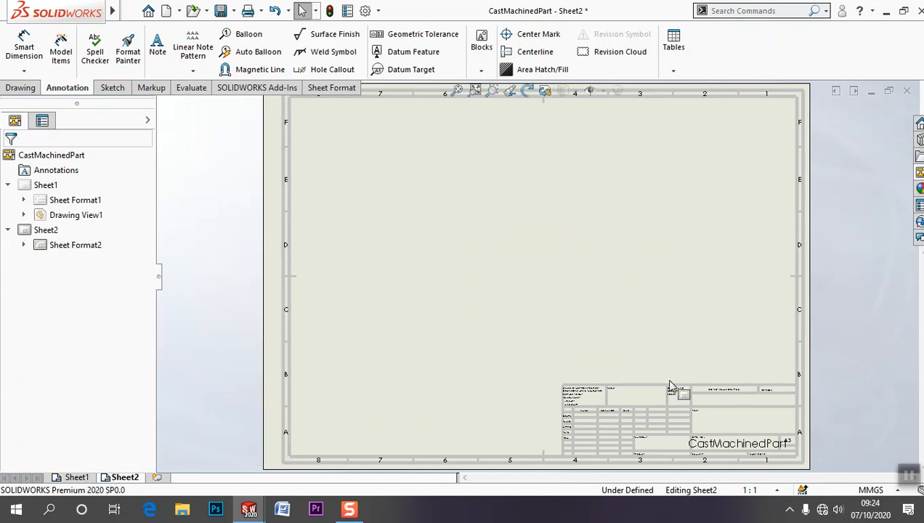
{"action": "left_click", "coordinate": [918, 172]}
{"action": "mouse_move", "coordinate": [853, 287]}
{"action": "left_mouse_down"}
{"action": "mouse_move", "coordinate": [622, 215]}
{"action": "mouse_move", "coordinate": [527, 217]}
{"action": "left_mouse_up"}
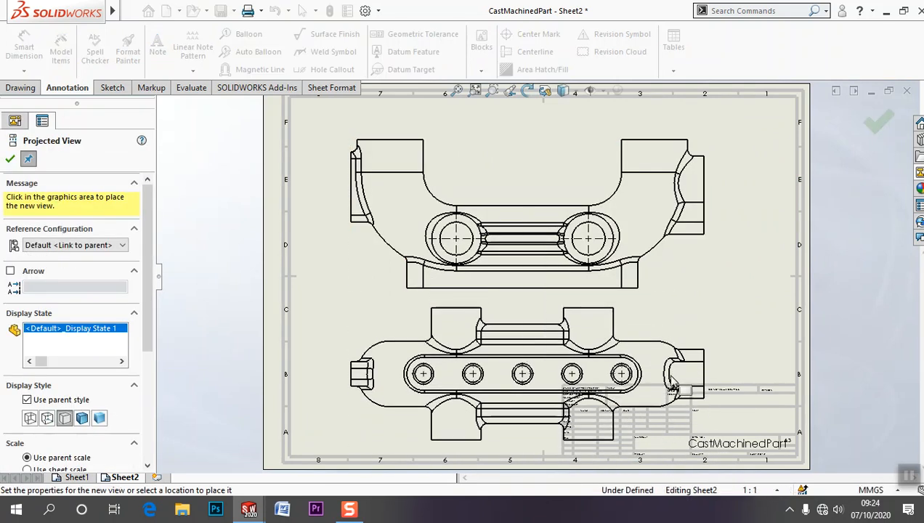
{"action": "left_click", "coordinate": [675, 379]}
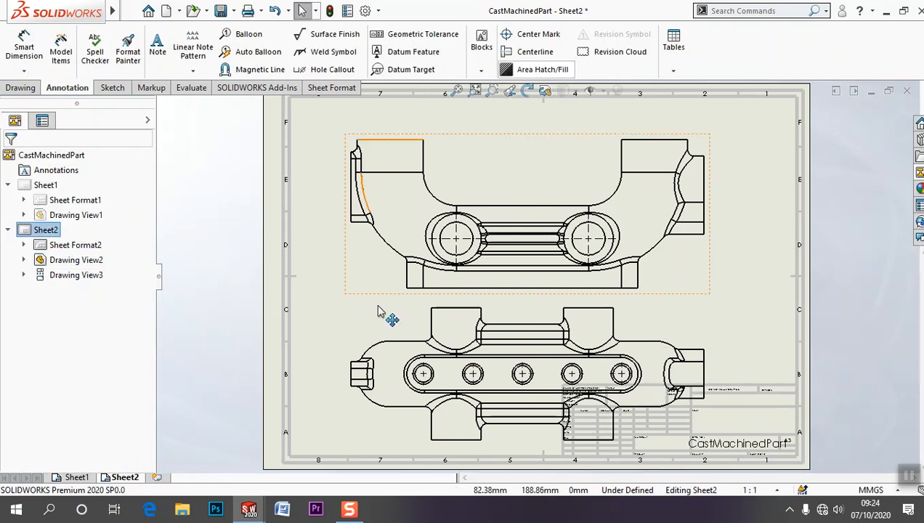
- Set the second sheet's scale to 1:2 and shift both views toward the sheet's upper-left area, clear of the title block
{"action": "left_click", "coordinate": [755, 490]}
{"action": "left_click", "coordinate": [735, 252]}
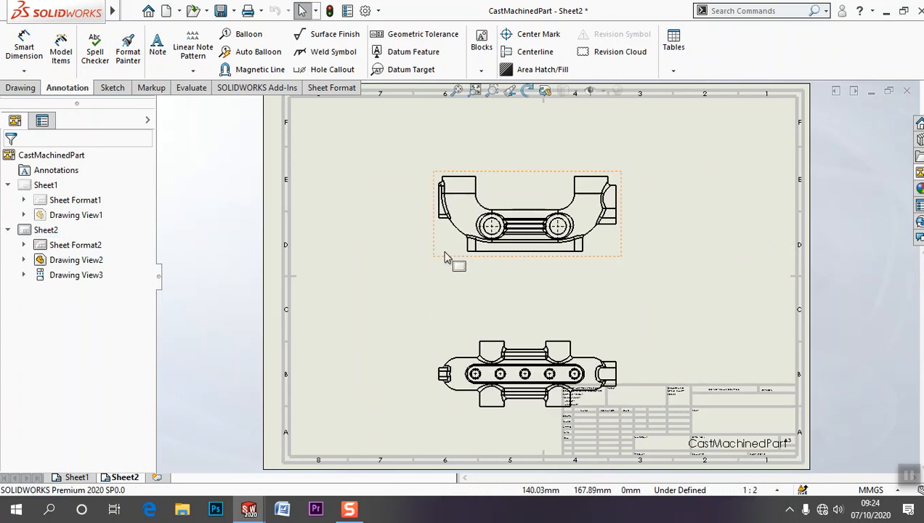
{"action": "left_click", "coordinate": [435, 245]}
{"action": "mouse_move", "coordinate": [427, 251]}
{"action": "left_mouse_down"}
{"action": "mouse_move", "coordinate": [361, 221]}
{"action": "mouse_move", "coordinate": [351, 240]}
{"action": "left_mouse_up"}
{"action": "left_click_drag", "start_coordinate": [543, 407], "coordinate": [550, 349]}
{"action": "mouse_move", "coordinate": [545, 222]}
{"action": "left_mouse_down"}
{"action": "mouse_move", "coordinate": [534, 203]}
{"action": "mouse_move", "coordinate": [541, 211]}
{"action": "left_mouse_up"}
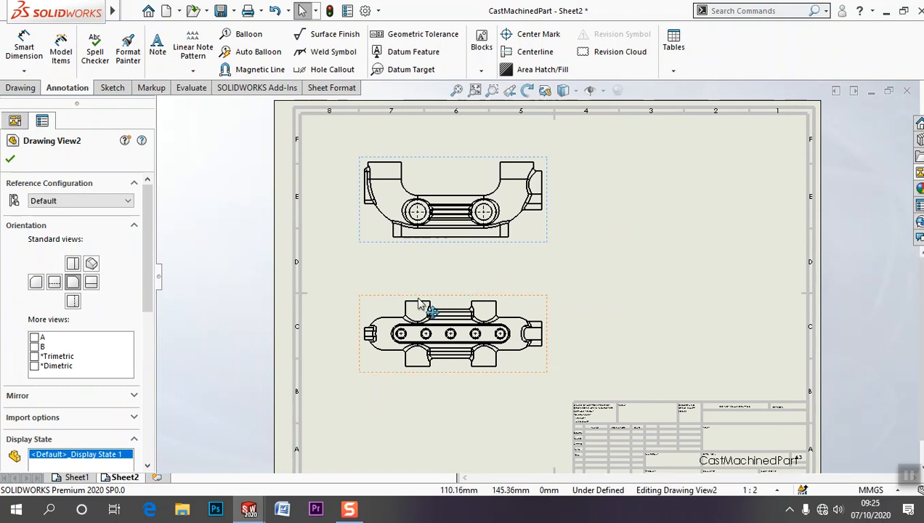
- Dimension the front view's overall height between its top and bottom edges, placing the dimension left of the view
{"action": "scroll", "coordinate": [484, 251], "scroll_direction": "down", "scroll_amount": 2}
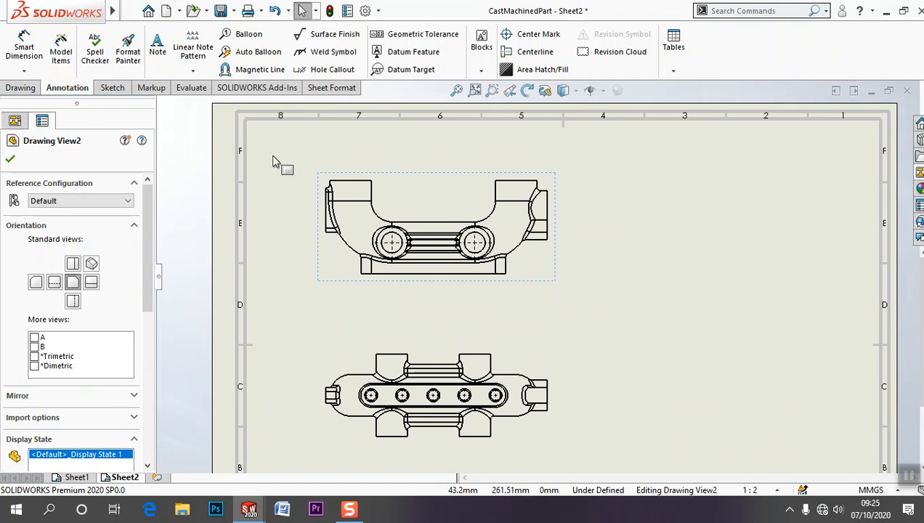
{"action": "left_click", "coordinate": [24, 51]}
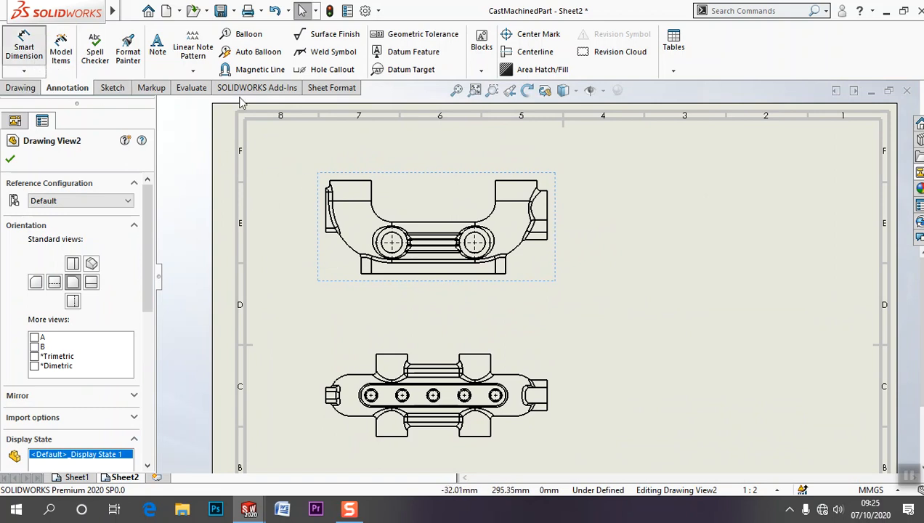
{"action": "left_click", "coordinate": [348, 186]}
{"action": "left_click", "coordinate": [377, 274]}
{"action": "left_click", "coordinate": [377, 281]}
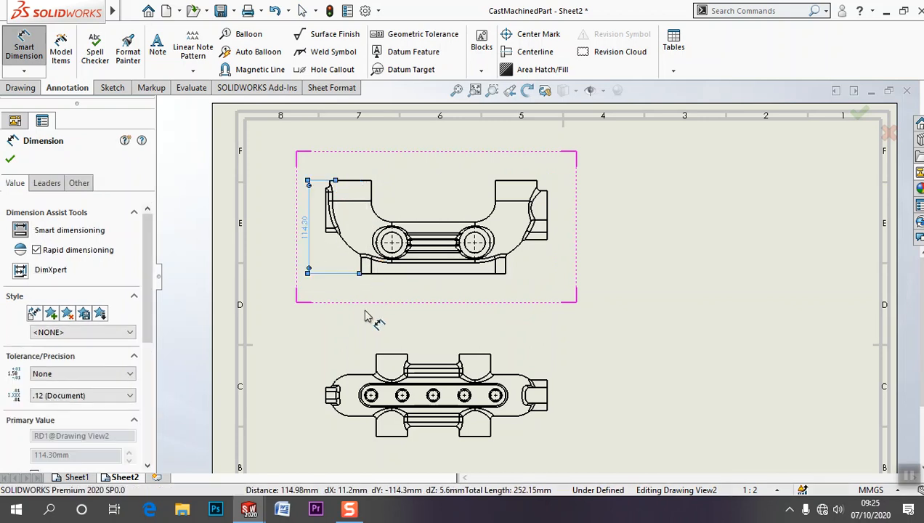
- Dimension the lower view's overall depth between the outer edges of the left bosses, then leave the dimension tool
{"action": "middle_click_drag", "start_coordinate": [355, 326], "coordinate": [338, 266]}
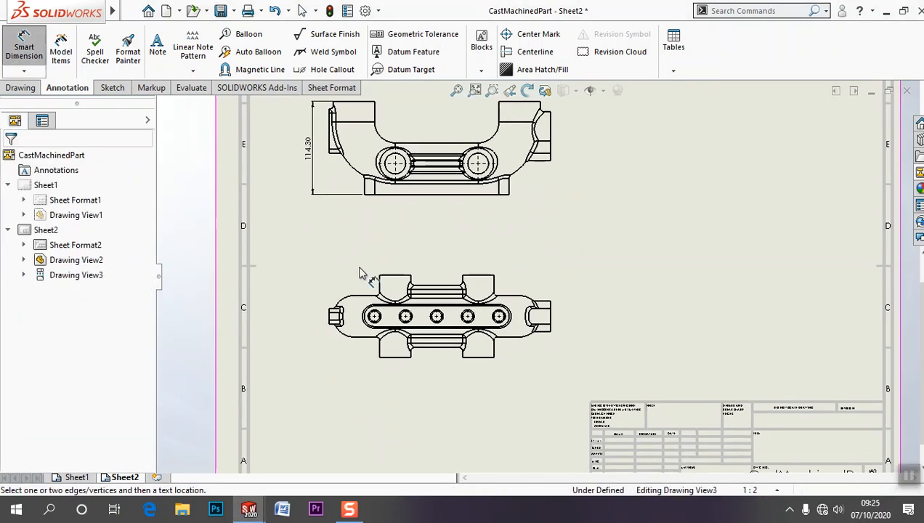
{"action": "left_click", "coordinate": [392, 285]}
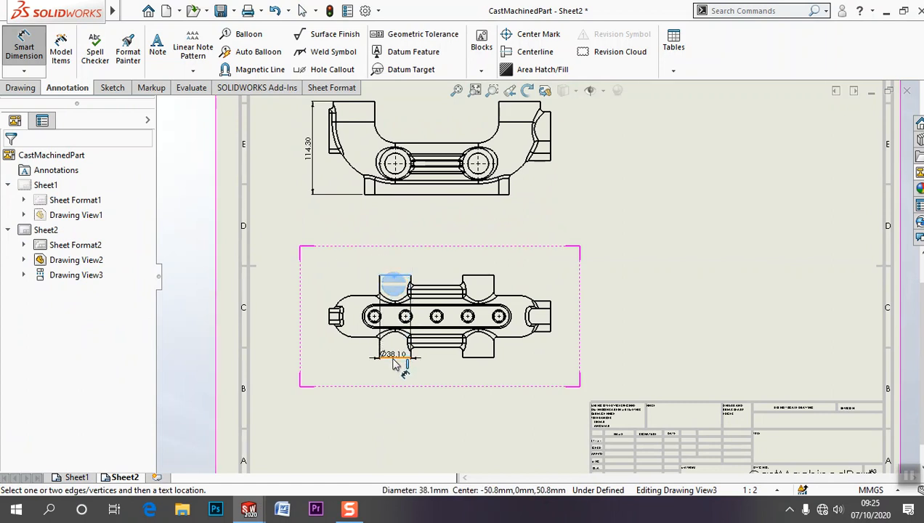
{"action": "left_click", "coordinate": [397, 358]}
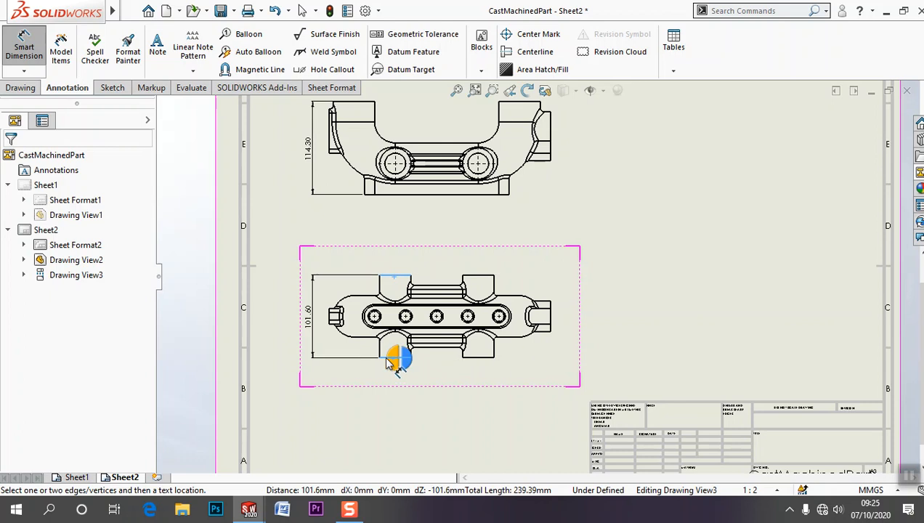
{"action": "left_click", "coordinate": [390, 365]}
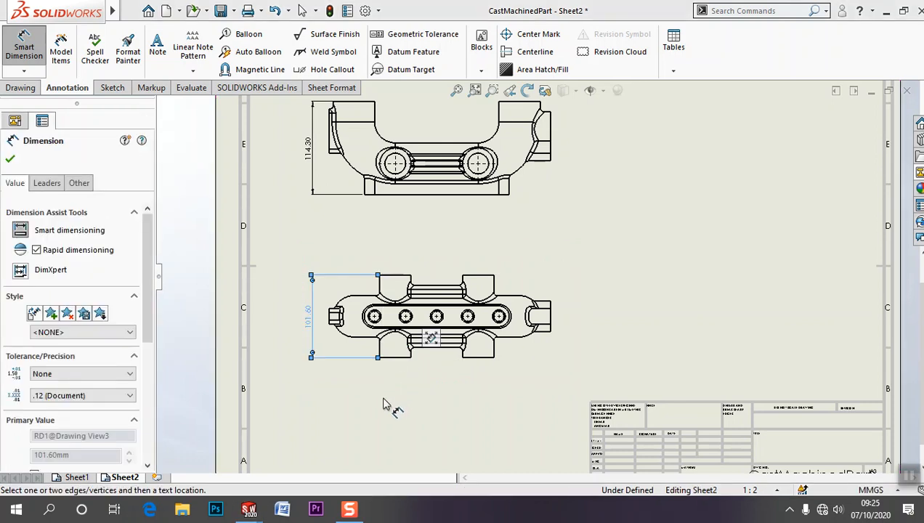
{"action": "key", "text": "Escape"}
{"action": "left_click", "coordinate": [374, 403]}
{"action": "scroll", "coordinate": [374, 403], "scroll_direction": "up", "scroll_amount": 3}
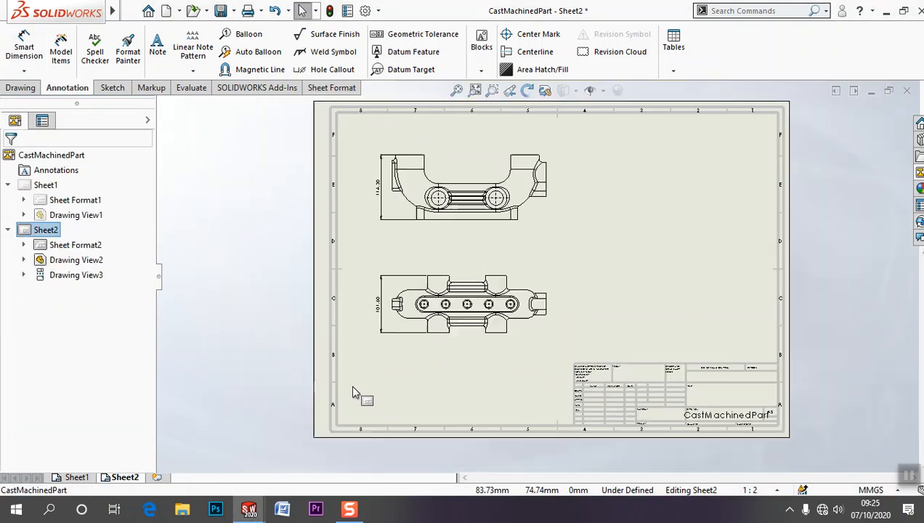
- Project a side view from the lower view and place it to that view's right
{"action": "scroll", "coordinate": [336, 336], "scroll_direction": "down", "scroll_amount": 3}
{"action": "mouse_move", "coordinate": [335, 336]}
{"action": "middle_mouse_down"}
{"action": "mouse_move", "coordinate": [291, 337]}
{"action": "mouse_move", "coordinate": [295, 319]}
{"action": "middle_mouse_up"}
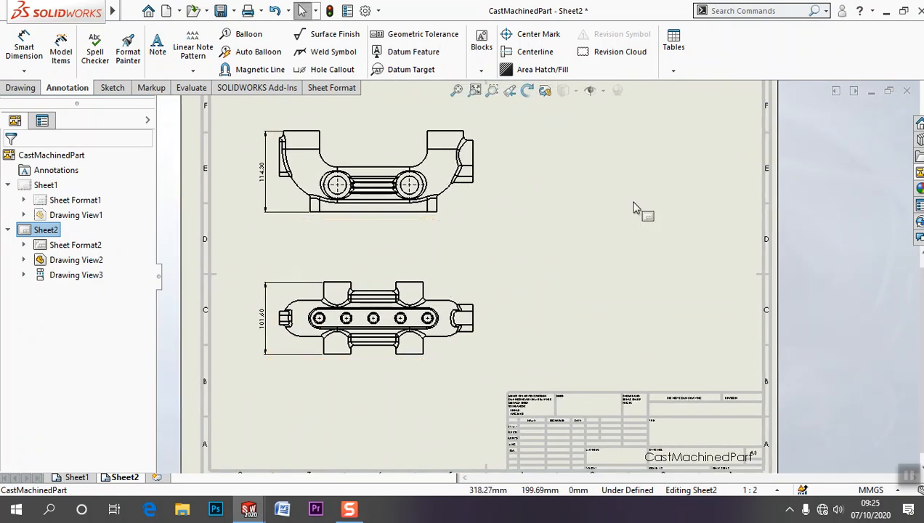
{"action": "left_click", "coordinate": [22, 88]}
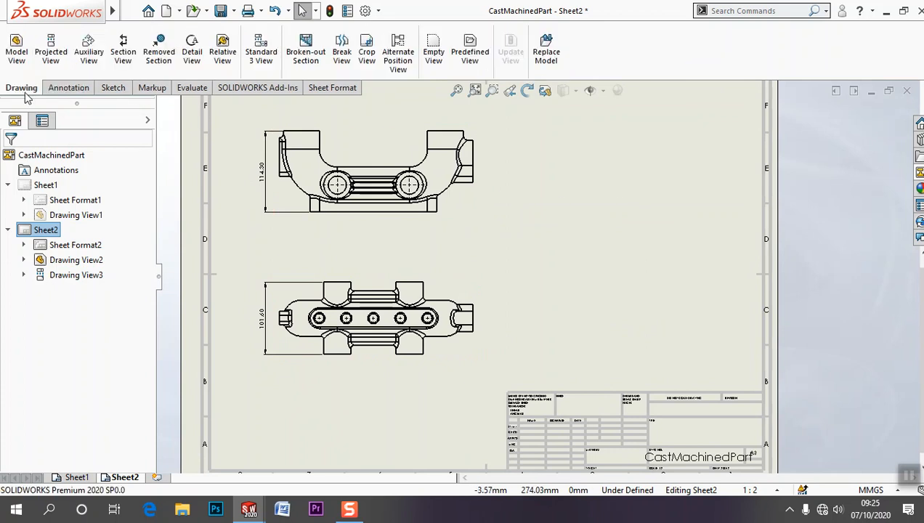
{"action": "left_click", "coordinate": [52, 52]}
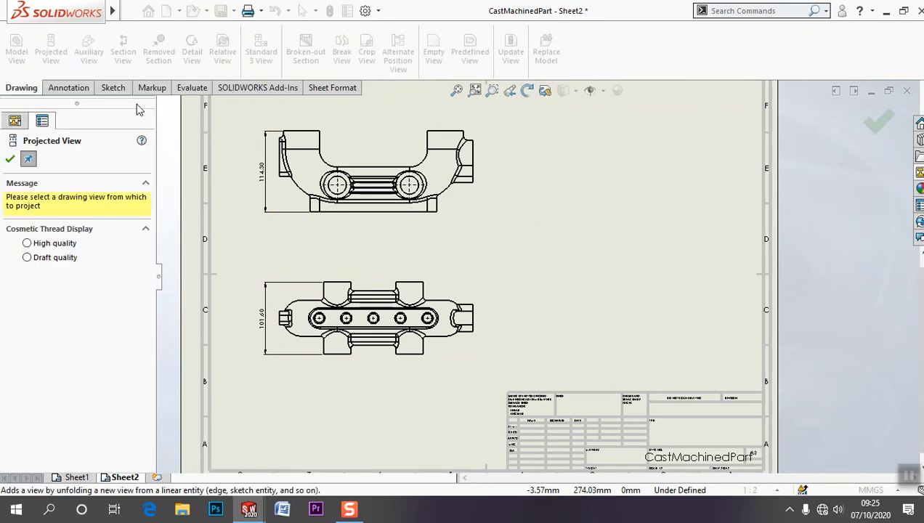
{"action": "left_click", "coordinate": [456, 296]}
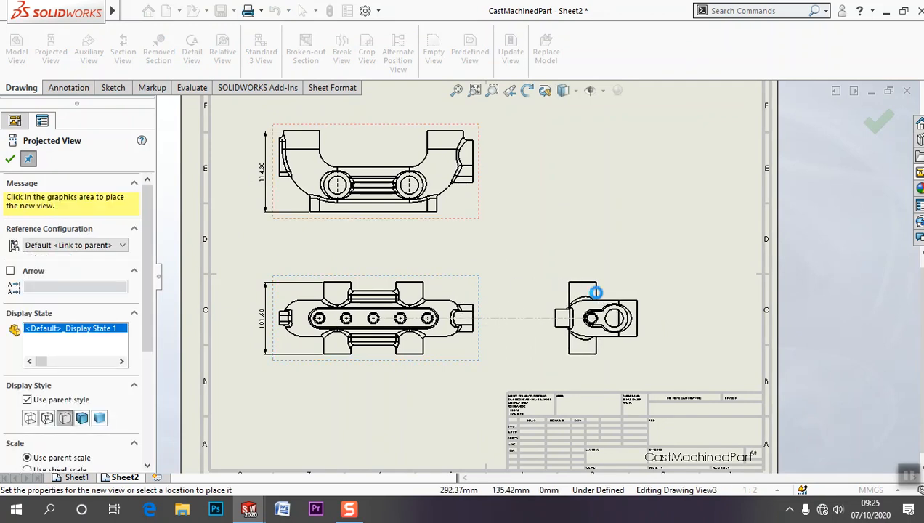
{"action": "left_click", "coordinate": [562, 290]}
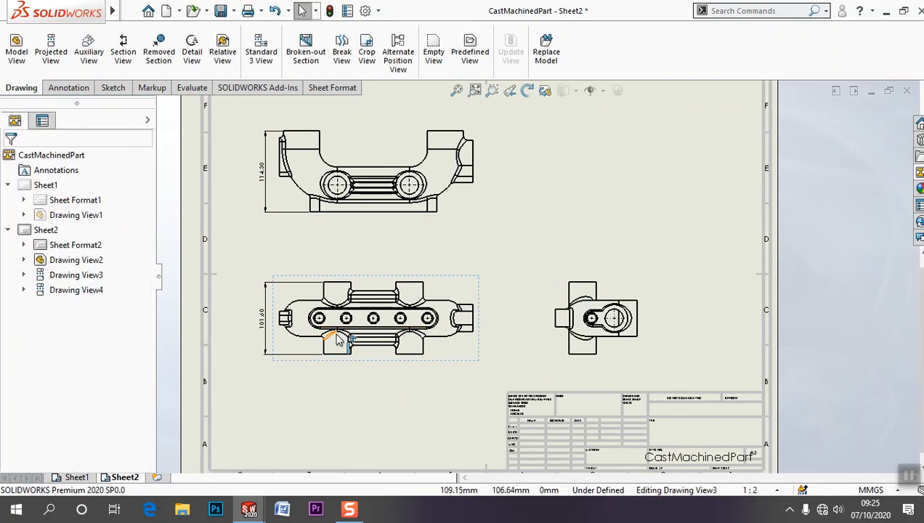
- Project a side view from the front view and place it to that view's right
{"action": "left_click", "coordinate": [53, 58]}
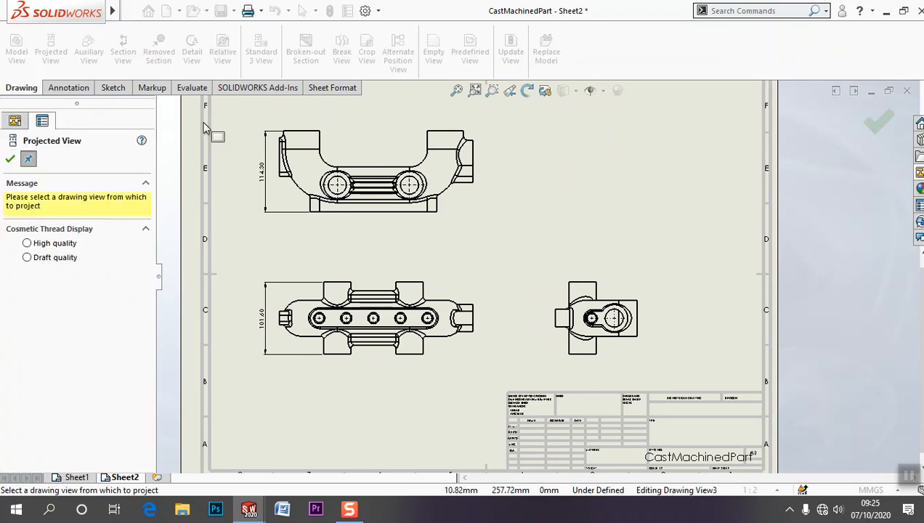
{"action": "left_click", "coordinate": [472, 201]}
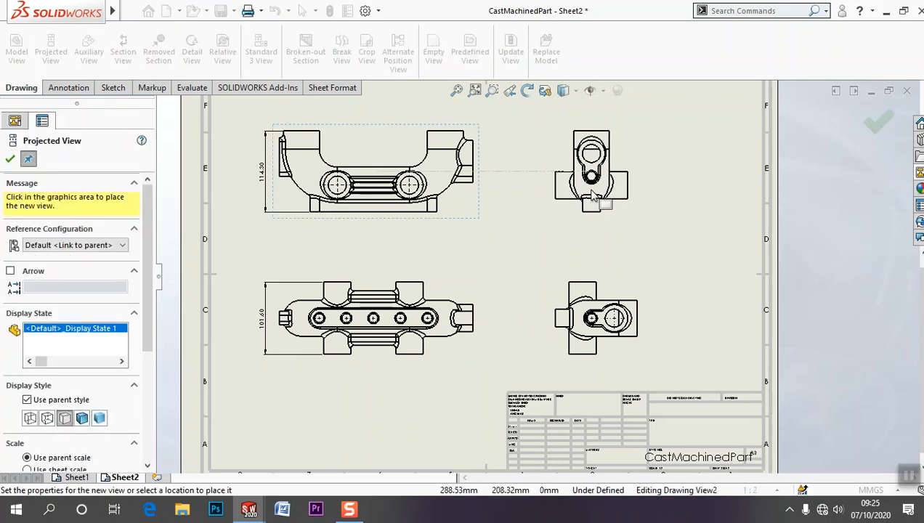
{"action": "left_click", "coordinate": [587, 195]}
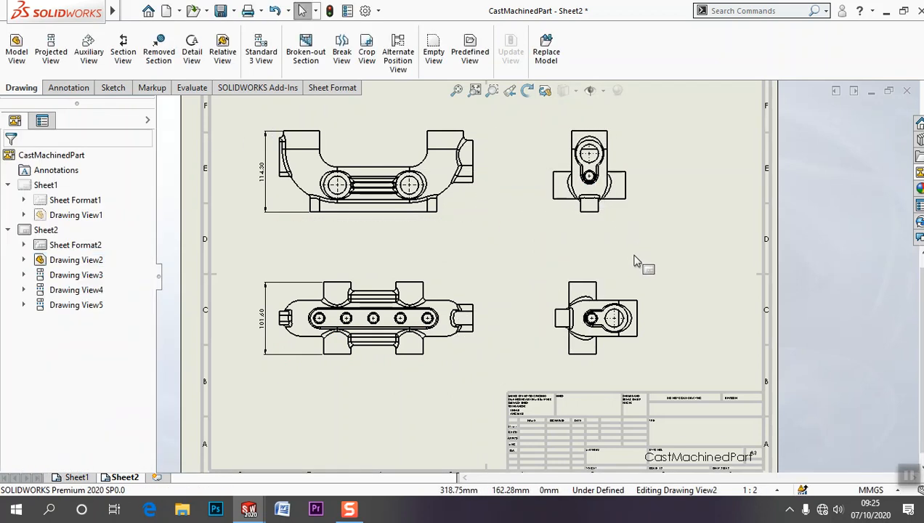
- Delete the side view that was projected from the lower view
{"action": "left_click", "coordinate": [639, 283]}
{"action": "key", "text": "Delete"}
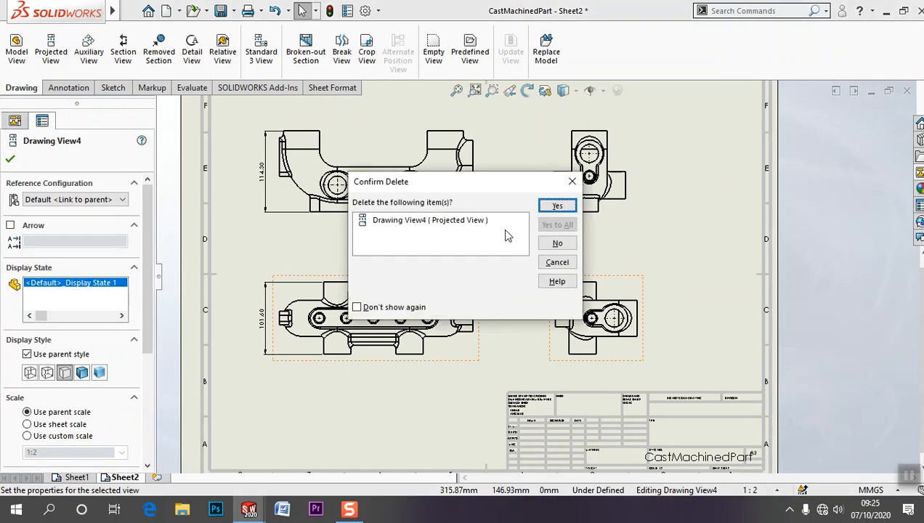
{"action": "left_click", "coordinate": [554, 207]}
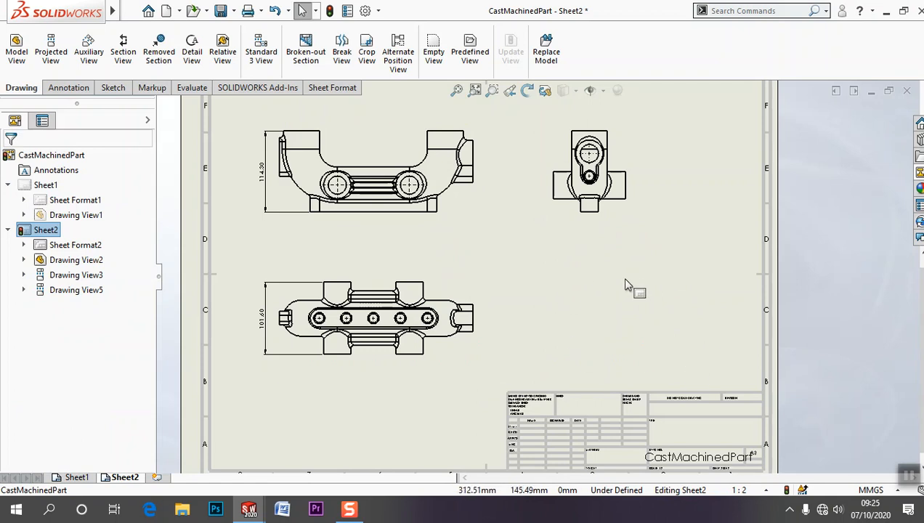
- Refresh the View Palette and place named view A in the empty area below the side view, without projecting further views
{"action": "left_click", "coordinate": [919, 174]}
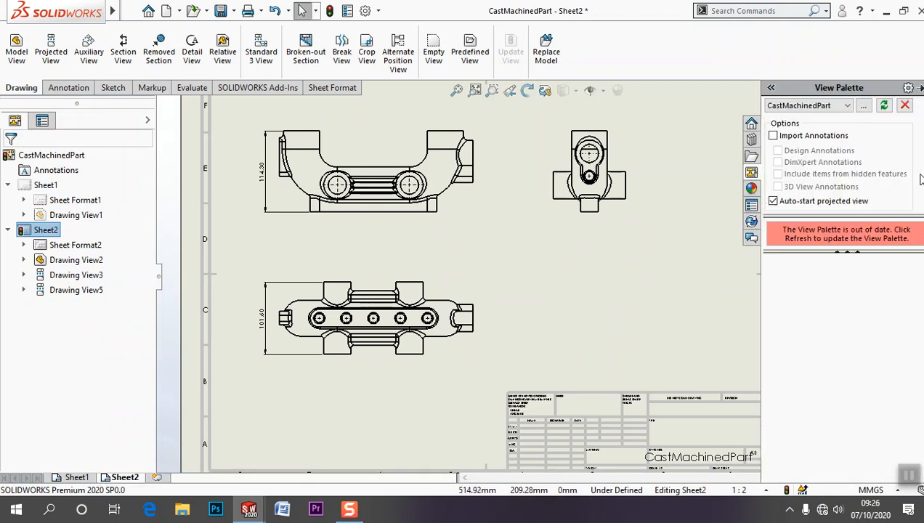
{"action": "left_click", "coordinate": [884, 106]}
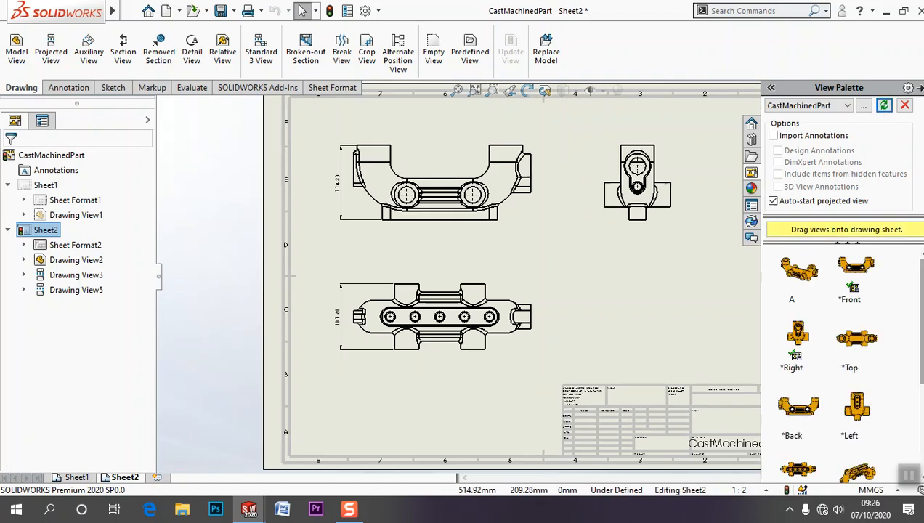
{"action": "scroll", "coordinate": [842, 363], "scroll_direction": "down", "scroll_amount": 3}
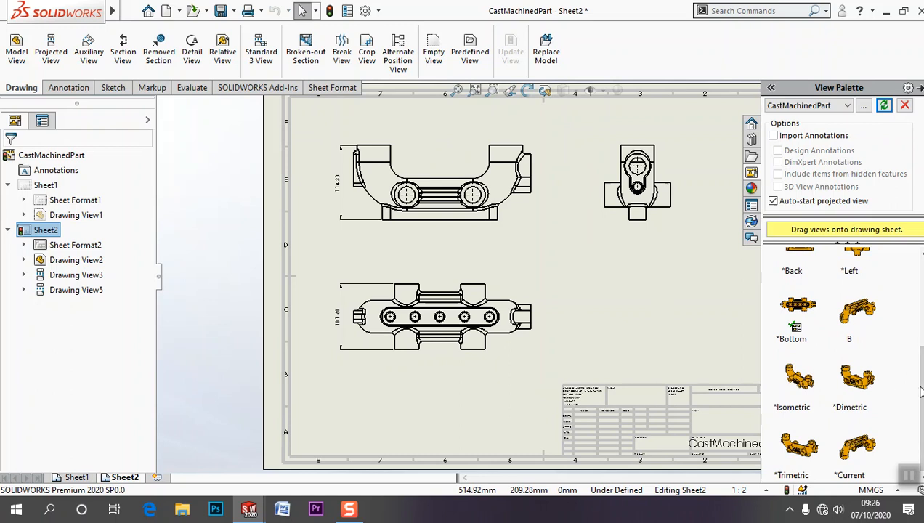
{"action": "scroll", "coordinate": [919, 300], "scroll_direction": "up", "scroll_amount": 3}
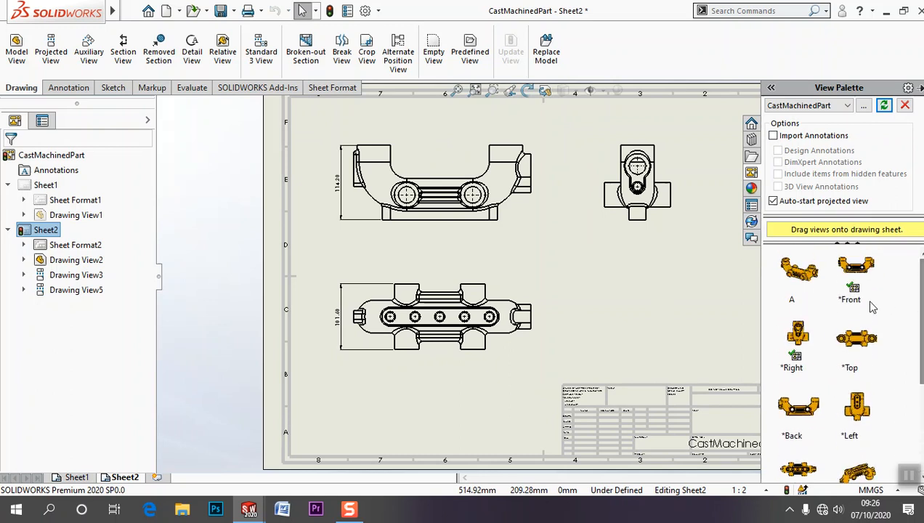
{"action": "mouse_move", "coordinate": [808, 292]}
{"action": "left_mouse_down"}
{"action": "mouse_move", "coordinate": [667, 299]}
{"action": "mouse_move", "coordinate": [654, 313]}
{"action": "mouse_move", "coordinate": [688, 315]}
{"action": "left_mouse_up"}
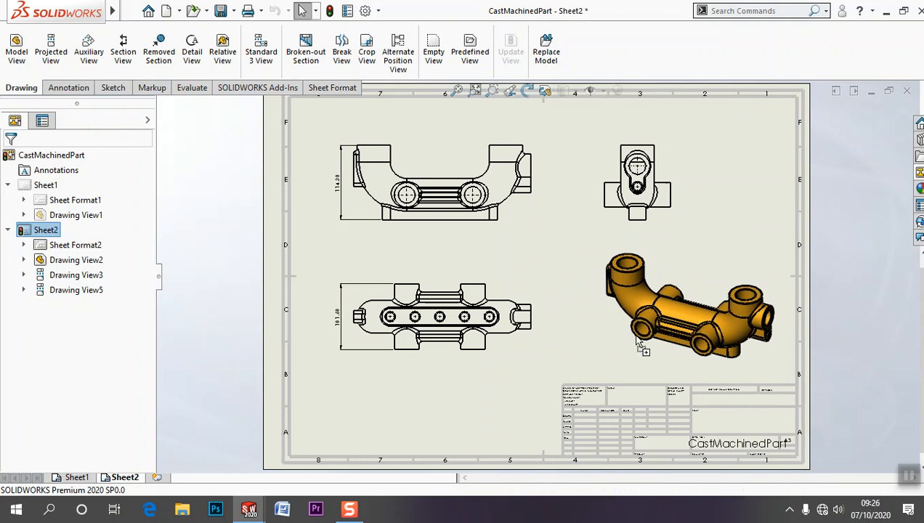
{"action": "key", "text": "Escape"}
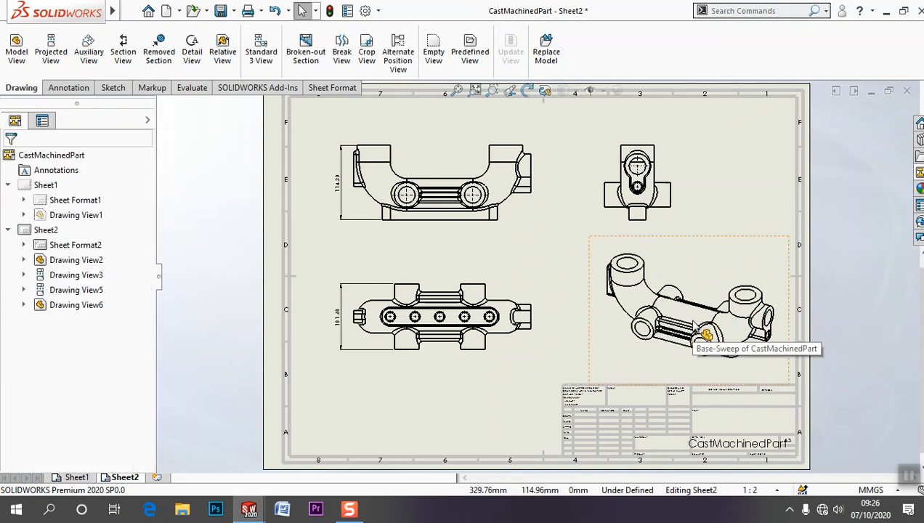
- Change the display style of named view A to shaded with edges
{"action": "left_click", "coordinate": [712, 285]}
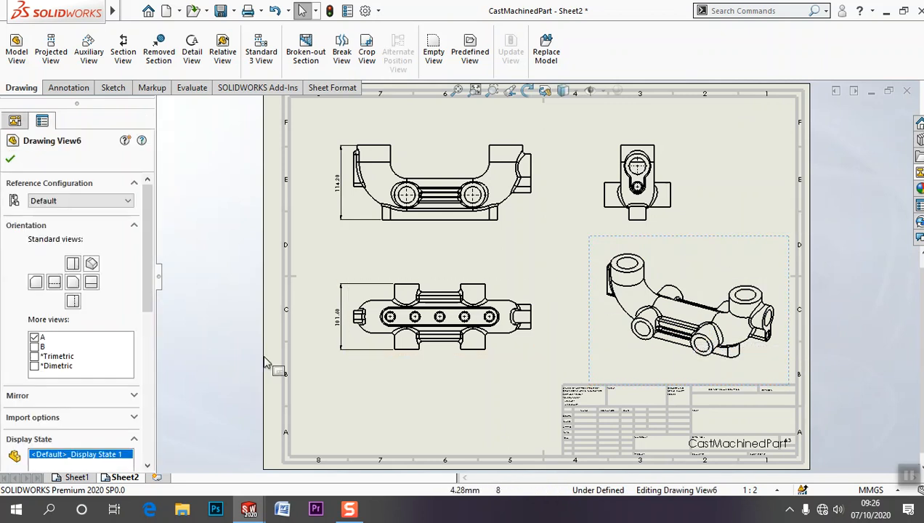
{"action": "scroll", "coordinate": [154, 289], "scroll_direction": "down", "scroll_amount": 5}
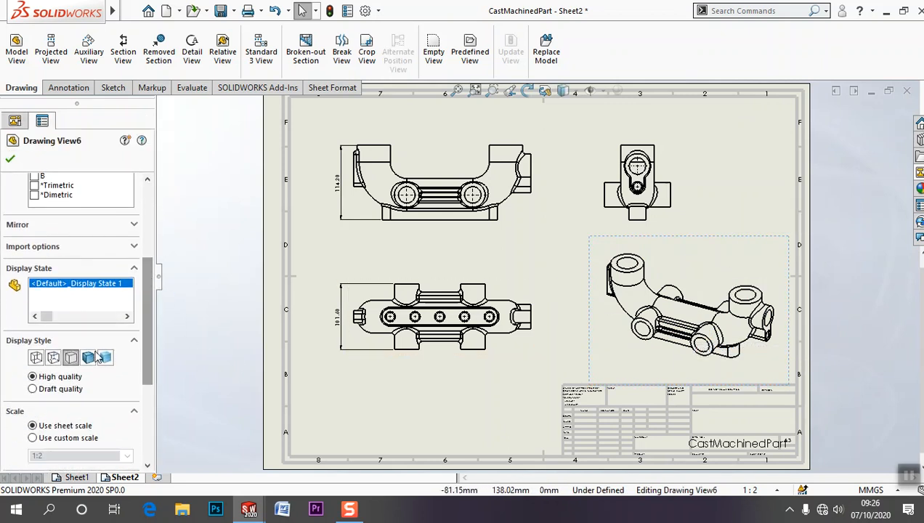
{"action": "left_click", "coordinate": [87, 357]}
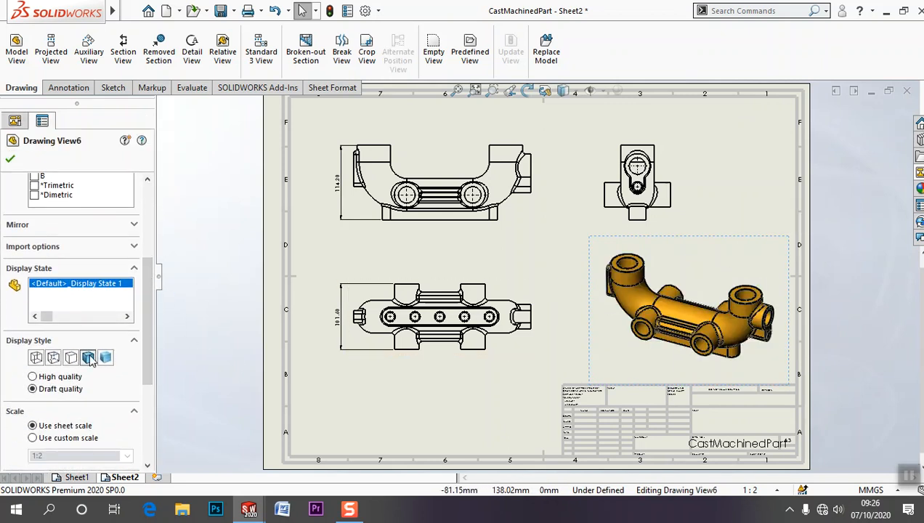
{"action": "left_click", "coordinate": [10, 160]}
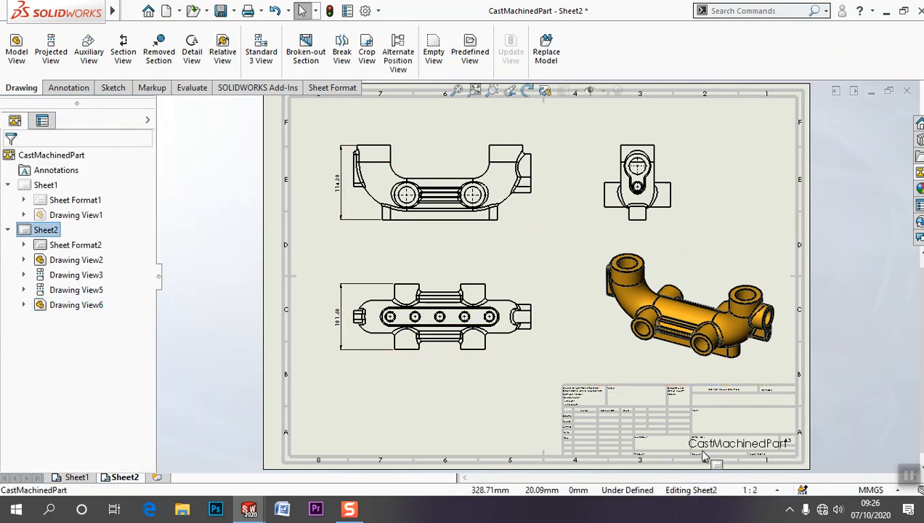
- Try a sheet scale of 1:5 and set it back to 1:2
{"action": "left_click", "coordinate": [755, 491]}
{"action": "left_click", "coordinate": [735, 274]}
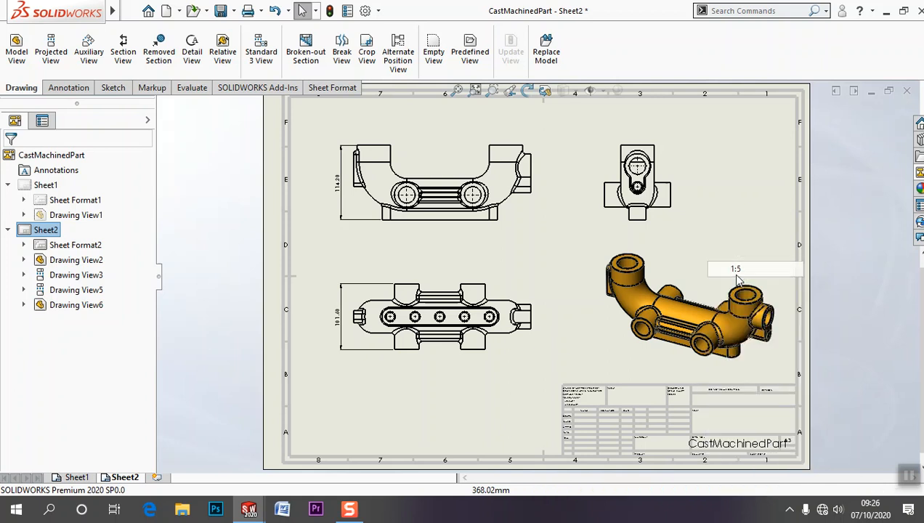
{"action": "left_click", "coordinate": [755, 491]}
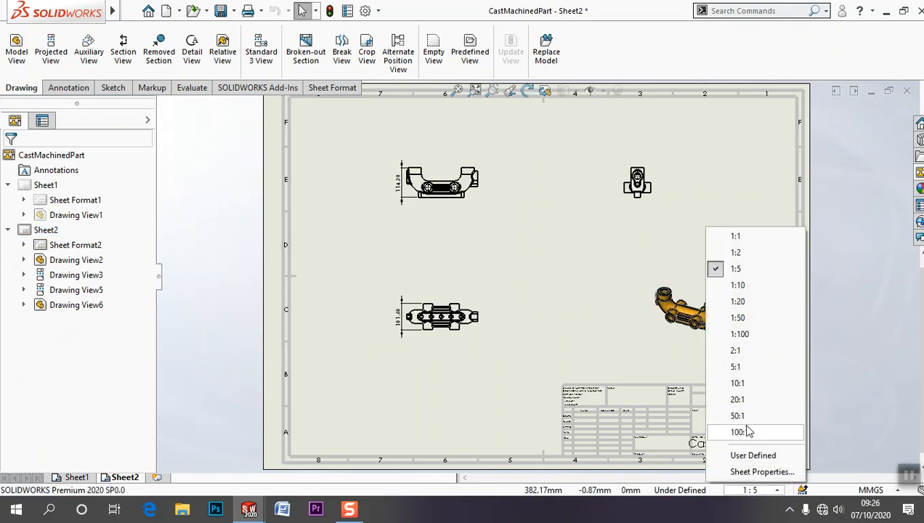
{"action": "left_click", "coordinate": [756, 253]}
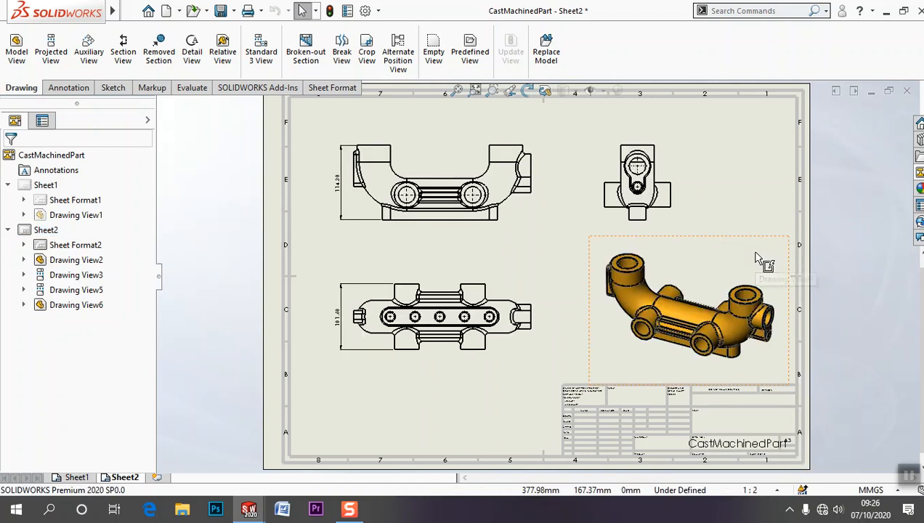
- Give the shaded view A a custom scale of 1:5
{"action": "left_click", "coordinate": [748, 260]}
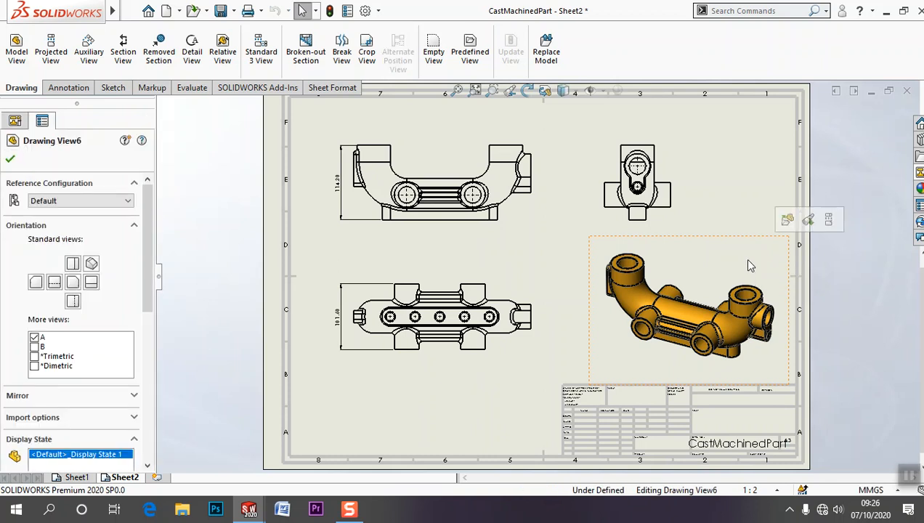
{"action": "mouse_move", "coordinate": [146, 287]}
{"action": "left_mouse_down"}
{"action": "mouse_move", "coordinate": [152, 371]}
{"action": "mouse_move", "coordinate": [138, 381]}
{"action": "left_mouse_up"}
{"action": "left_click", "coordinate": [33, 367]}
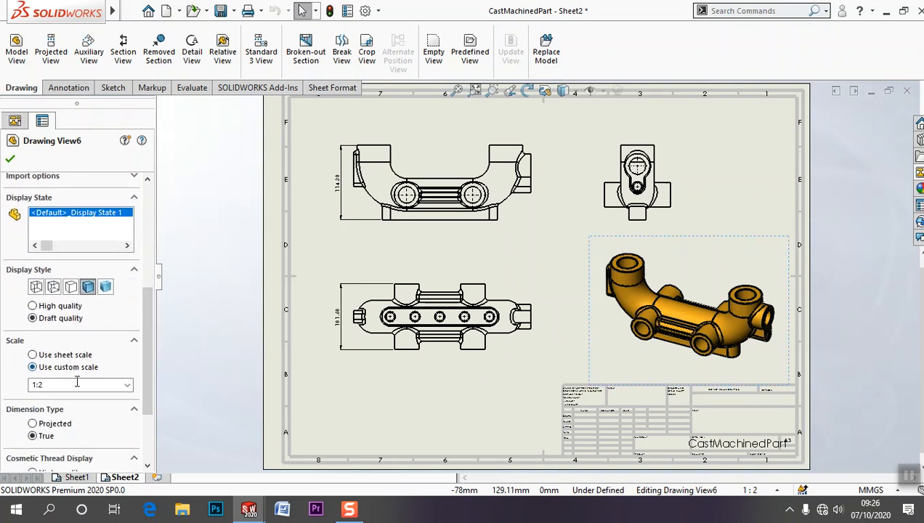
{"action": "left_click", "coordinate": [127, 387]}
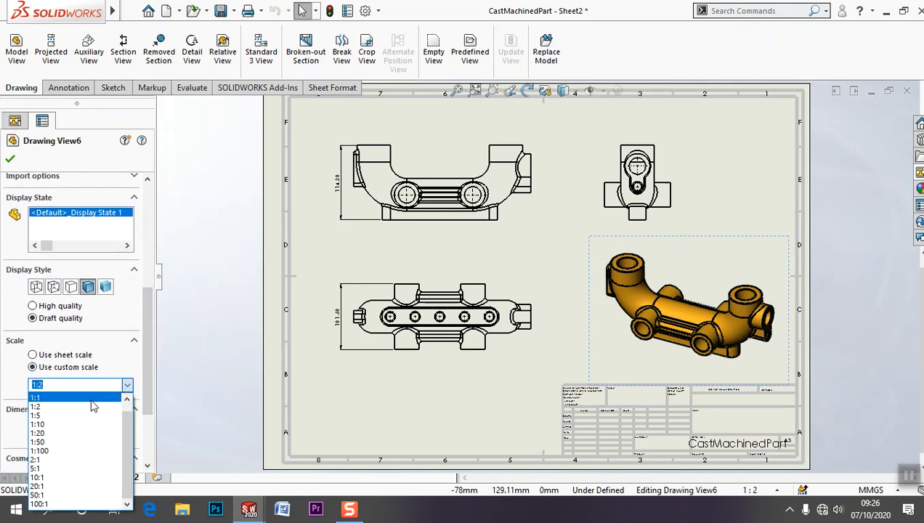
{"action": "left_click", "coordinate": [86, 416]}
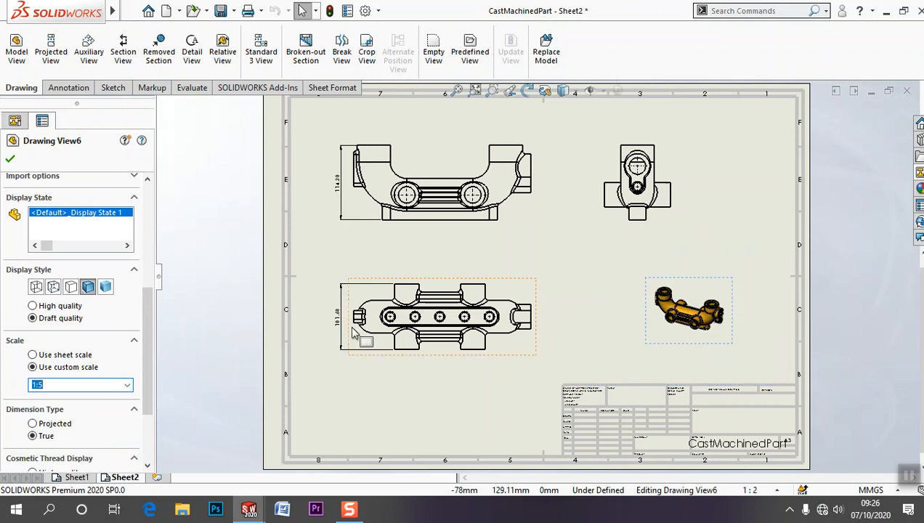
{"action": "left_click", "coordinate": [13, 160]}
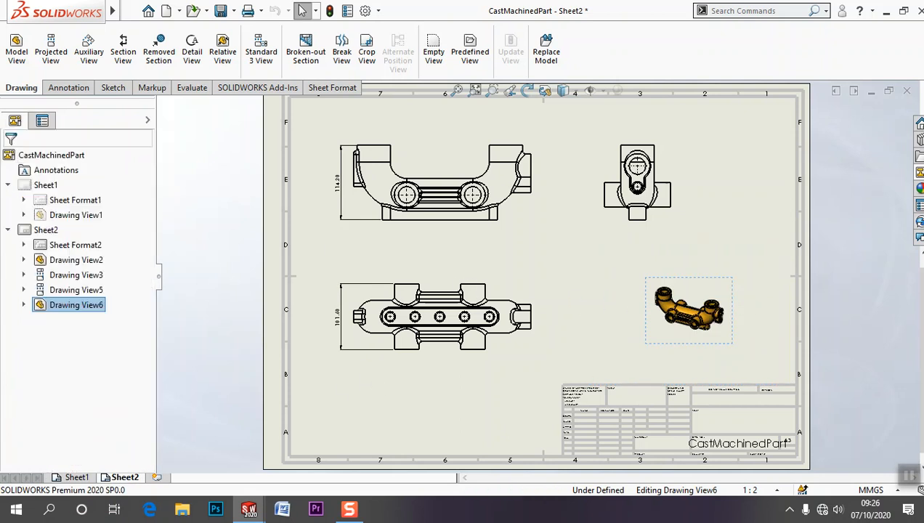
- Move the shaded view A to the right edge of the sheet, just above the title block
{"action": "left_click", "coordinate": [727, 302]}
{"action": "left_click_drag", "start_coordinate": [726, 302], "coordinate": [792, 347]}
{"action": "left_click", "coordinate": [676, 311]}
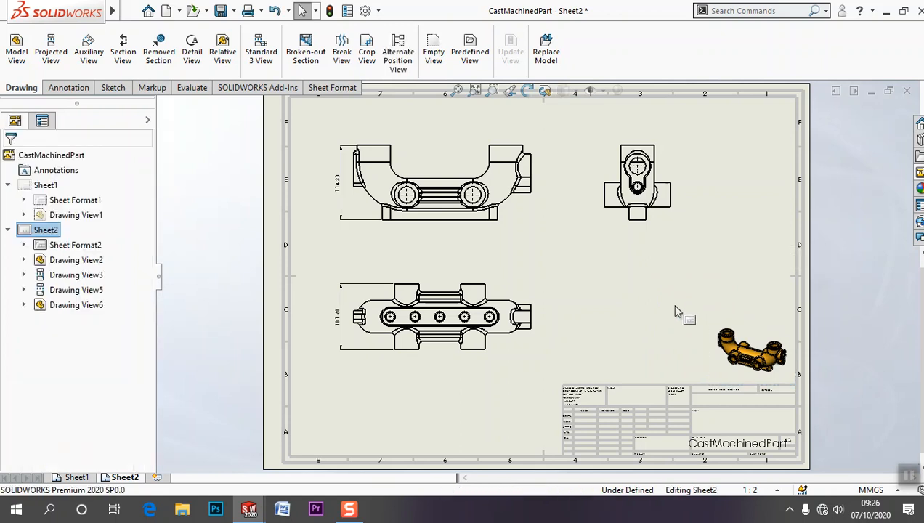
- Refresh the View Palette and place a second copy of named view A beside the shaded view
{"action": "scroll", "coordinate": [715, 385], "scroll_direction": "down", "scroll_amount": 5}
{"action": "scroll", "coordinate": [626, 366], "scroll_direction": "down", "scroll_amount": 3}
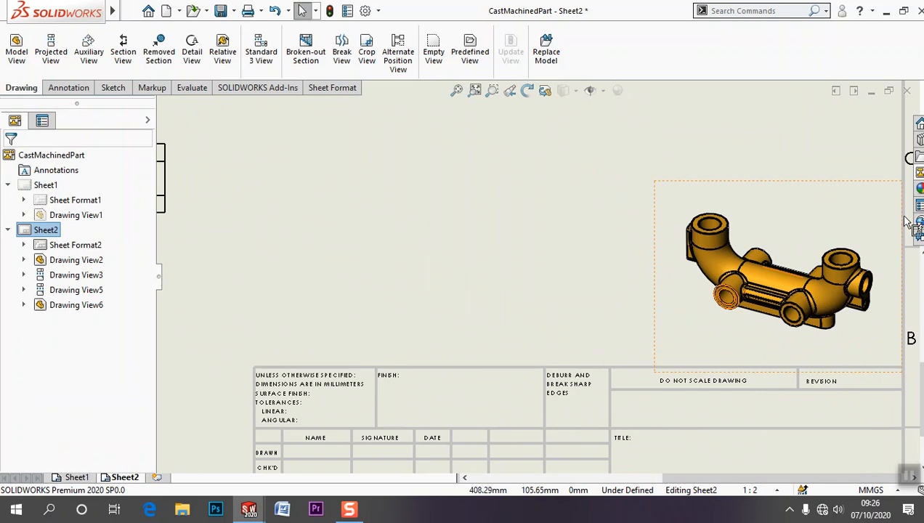
{"action": "left_click", "coordinate": [919, 173]}
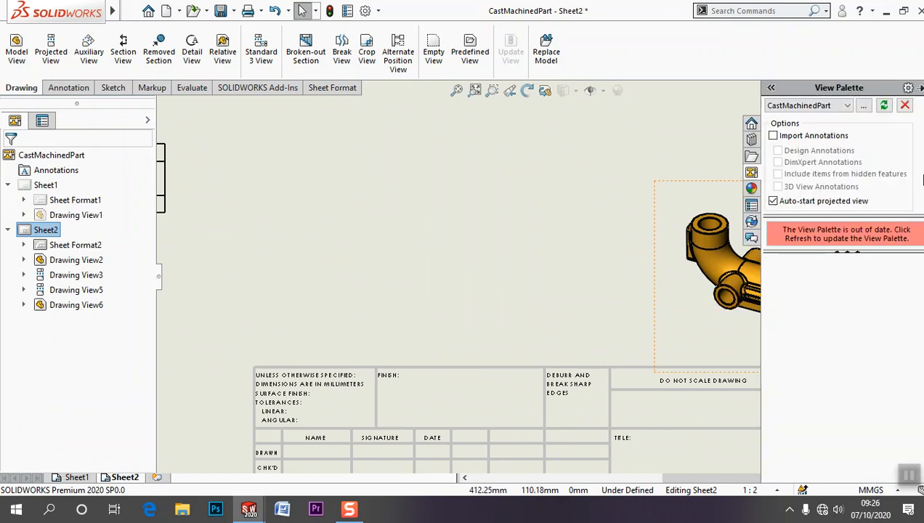
{"action": "left_click", "coordinate": [884, 106]}
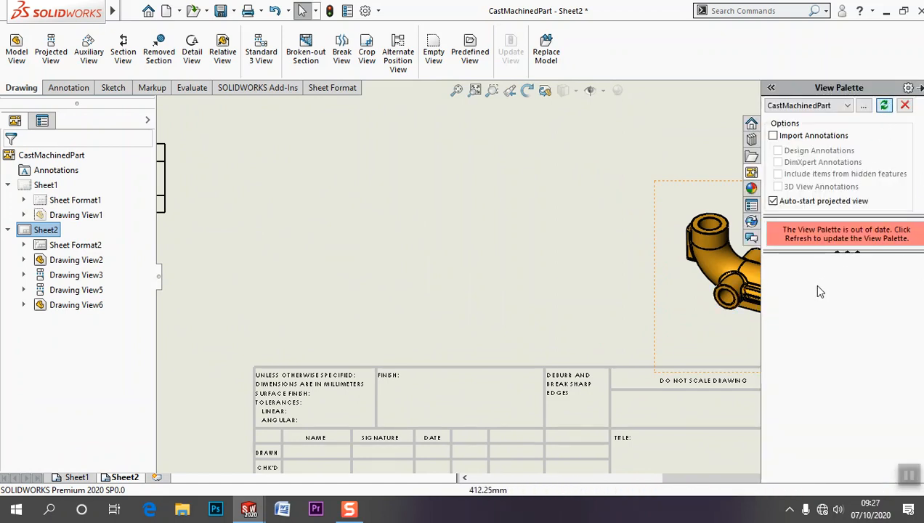
{"action": "mouse_move", "coordinate": [799, 272]}
{"action": "left_mouse_down"}
{"action": "mouse_move", "coordinate": [747, 269]}
{"action": "mouse_move", "coordinate": [639, 327]}
{"action": "mouse_move", "coordinate": [628, 321]}
{"action": "left_mouse_up"}
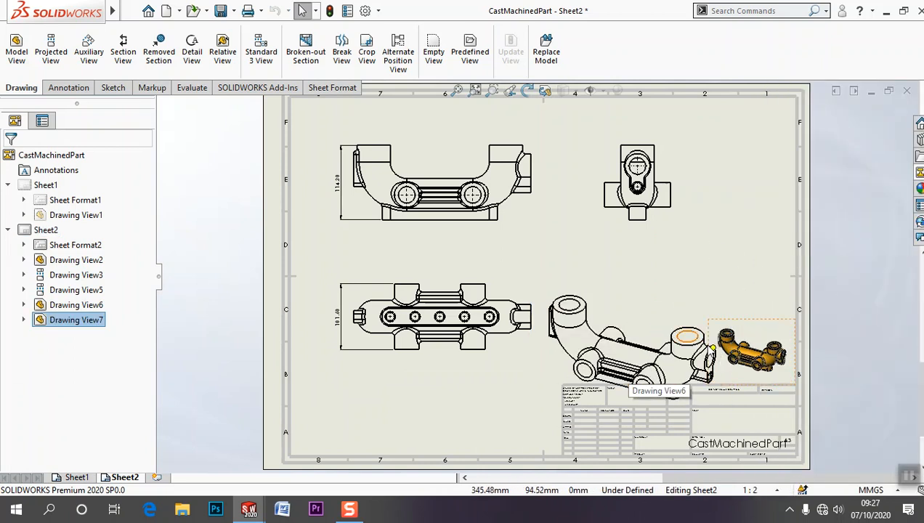
- Delete the second, unshaded copy of view A from the sheet
{"action": "left_click", "coordinate": [651, 297]}
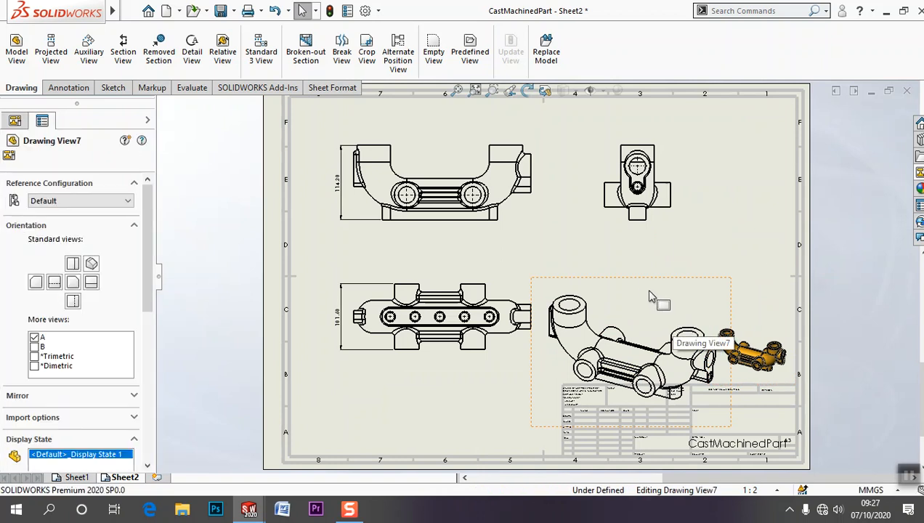
{"action": "key", "text": "Delete"}
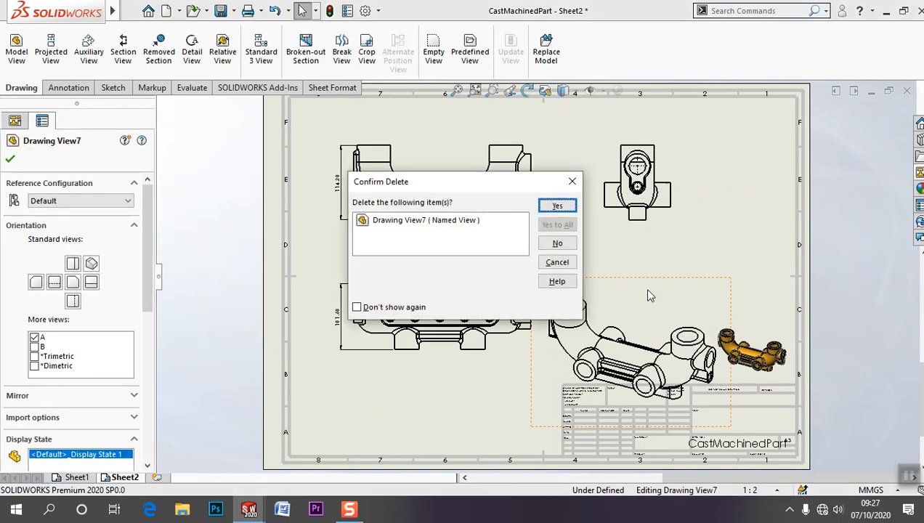
{"action": "left_click", "coordinate": [556, 207]}
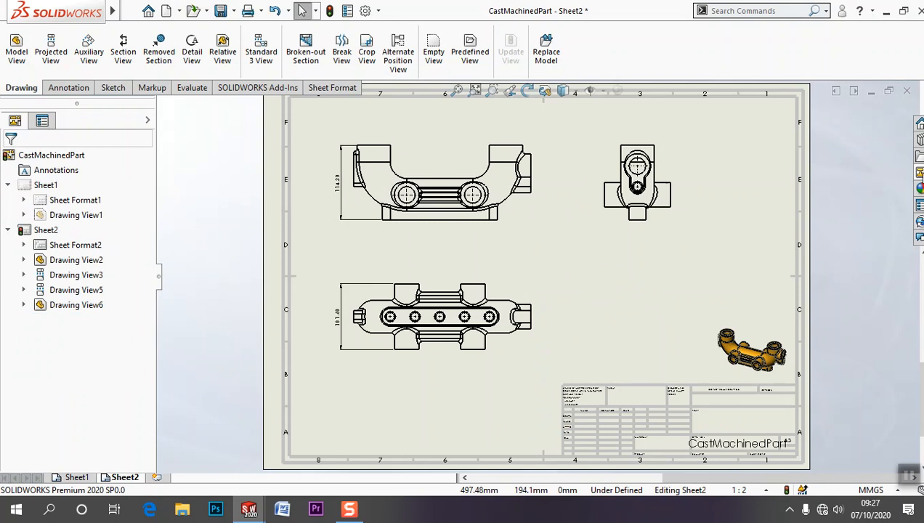
- Place named view B from the View Palette between the side view and the title block, without projecting further views
{"action": "left_click", "coordinate": [919, 173]}
{"action": "scroll", "coordinate": [921, 270], "scroll_direction": "down", "scroll_amount": 3}
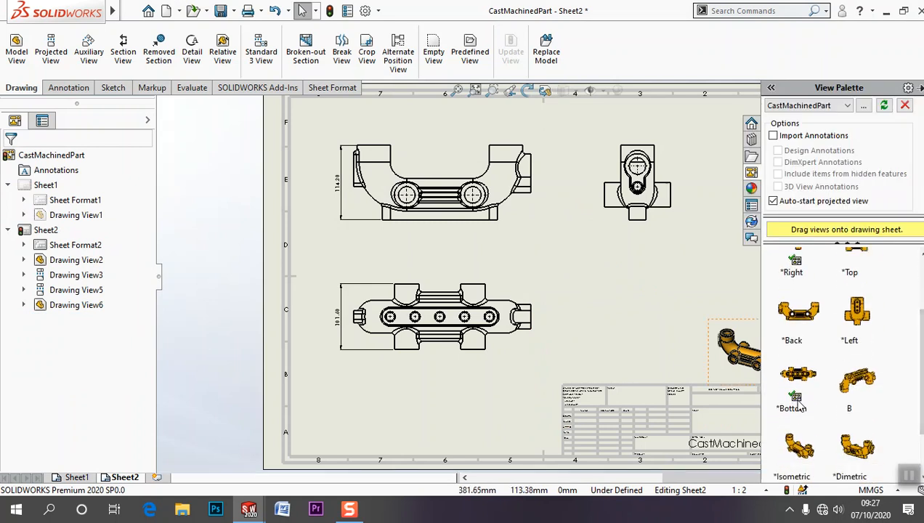
{"action": "left_click_drag", "start_coordinate": [850, 390], "coordinate": [654, 310]}
{"action": "left_click_drag", "start_coordinate": [689, 363], "coordinate": [689, 363]}
{"action": "key", "text": "Escape"}
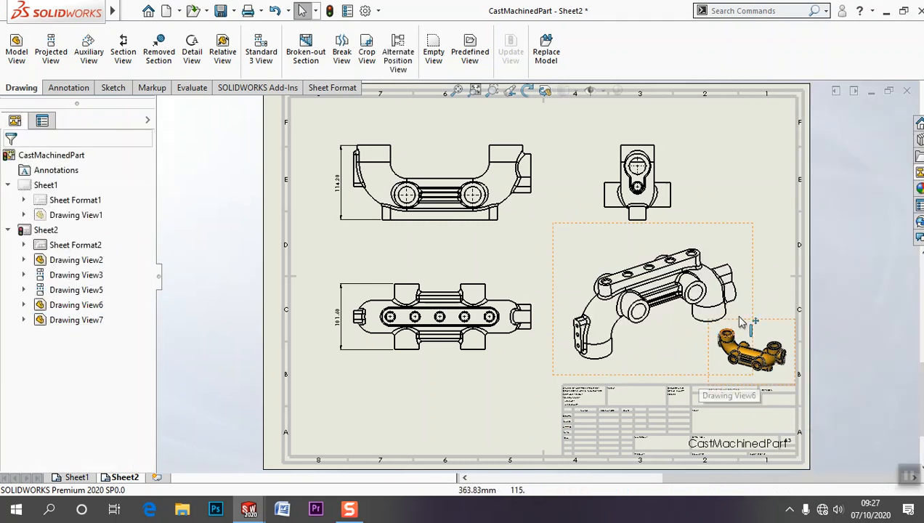
- Change the display style of named view B to shaded with edges
{"action": "left_click", "coordinate": [76, 319]}
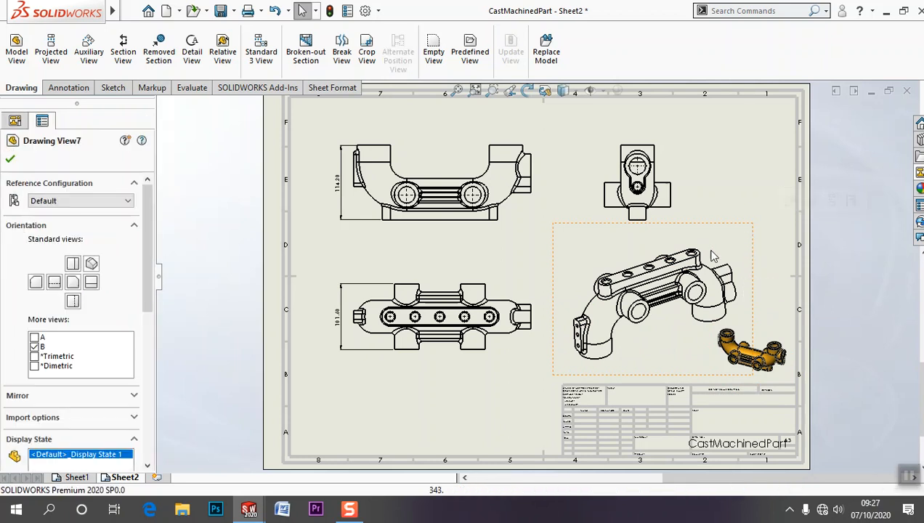
{"action": "left_click_drag", "start_coordinate": [144, 292], "coordinate": [144, 373]}
{"action": "left_click", "coordinate": [88, 332]}
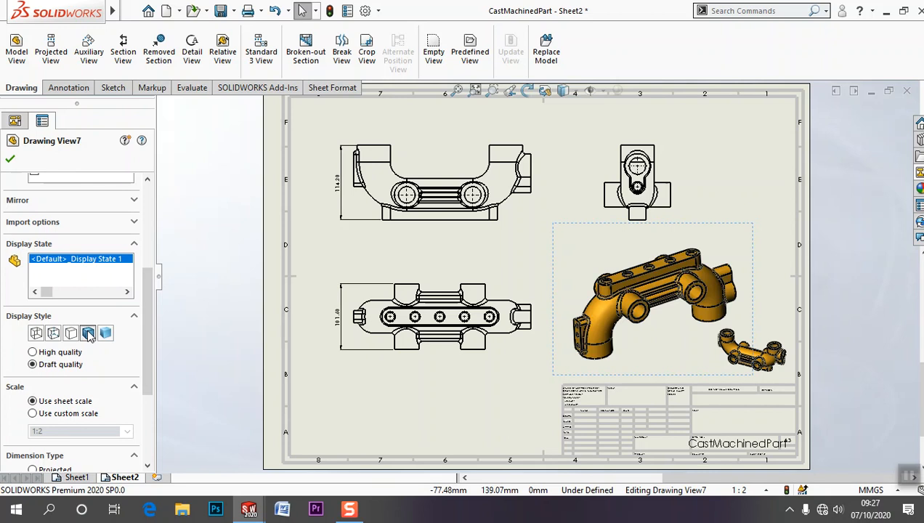
- Give view B a custom scale of 1:5 and move it above the title block, just left of view A
{"action": "left_click", "coordinate": [33, 413]}
{"action": "left_click", "coordinate": [96, 431]}
{"action": "left_click", "coordinate": [127, 432]}
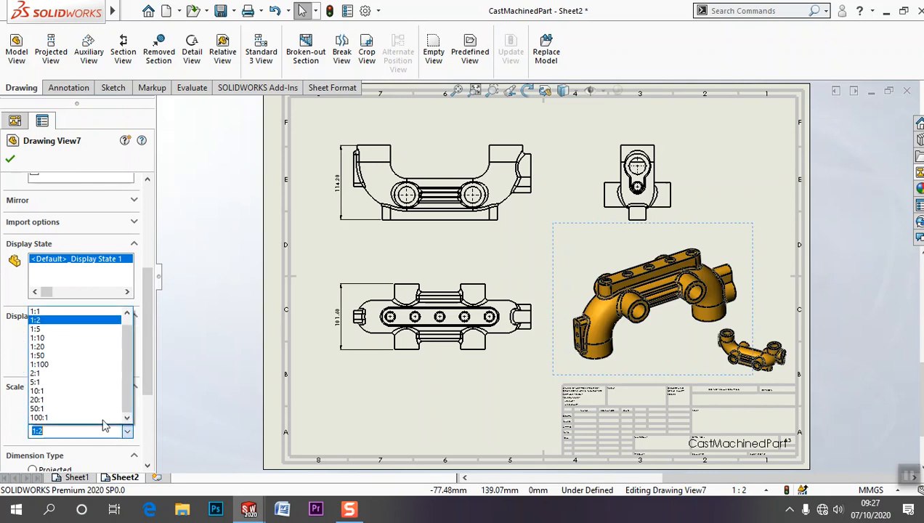
{"action": "left_click", "coordinate": [61, 336]}
{"action": "left_click_drag", "start_coordinate": [659, 339], "coordinate": [668, 390]}
{"action": "left_click", "coordinate": [702, 263]}
{"action": "scroll", "coordinate": [700, 342], "scroll_direction": "up", "scroll_amount": 4}
{"action": "scroll", "coordinate": [613, 331], "scroll_direction": "down", "scroll_amount": 4}
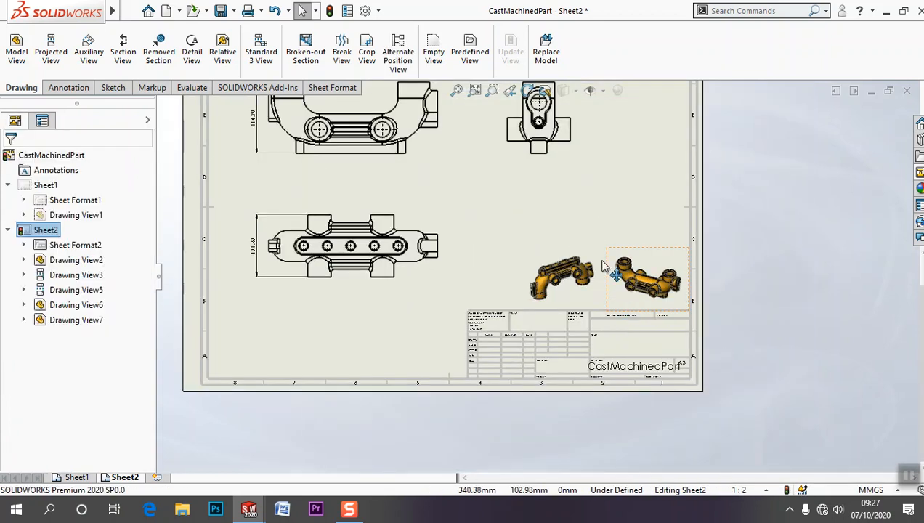
{"action": "scroll", "coordinate": [614, 299], "scroll_direction": "down", "scroll_amount": 6}
{"action": "scroll", "coordinate": [445, 392], "scroll_direction": "up", "scroll_amount": 3}
{"action": "scroll", "coordinate": [470, 365], "scroll_direction": "up", "scroll_amount": 6}
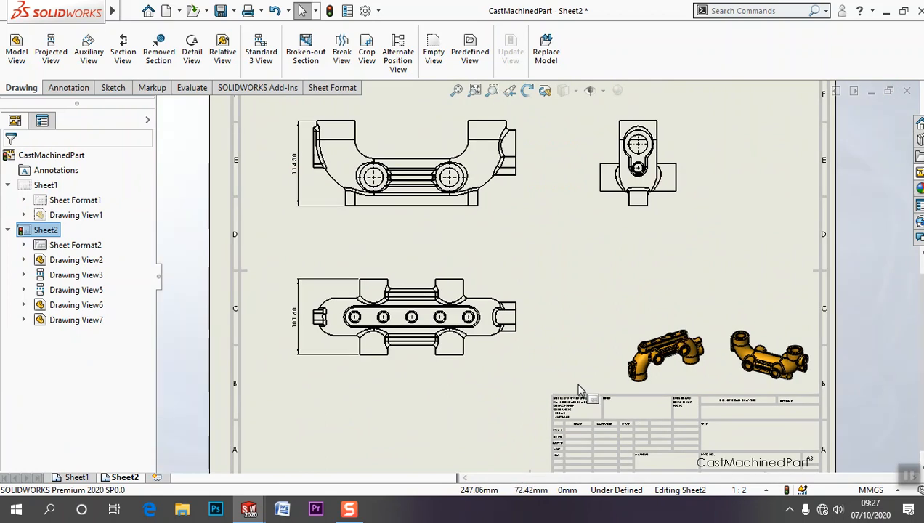
{"action": "scroll", "coordinate": [559, 355], "scroll_direction": "up", "scroll_amount": 4}
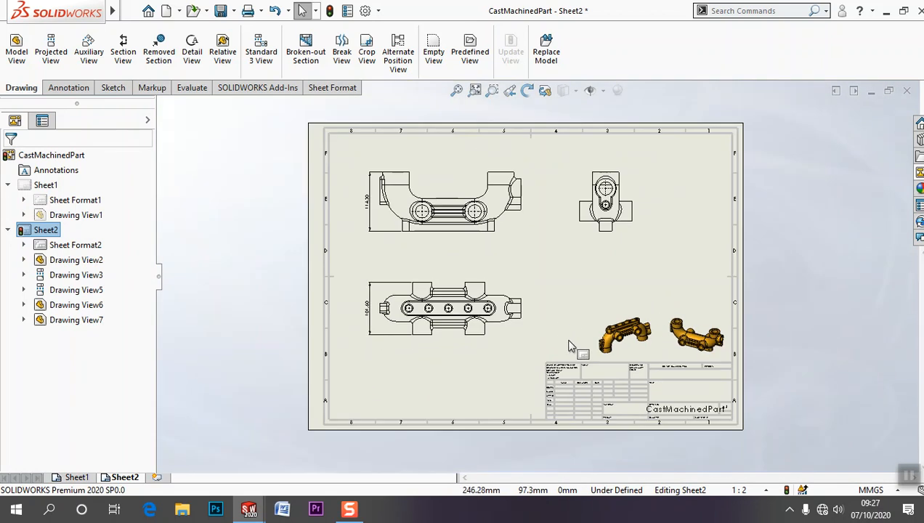
{"action": "left_click", "coordinate": [475, 91]}
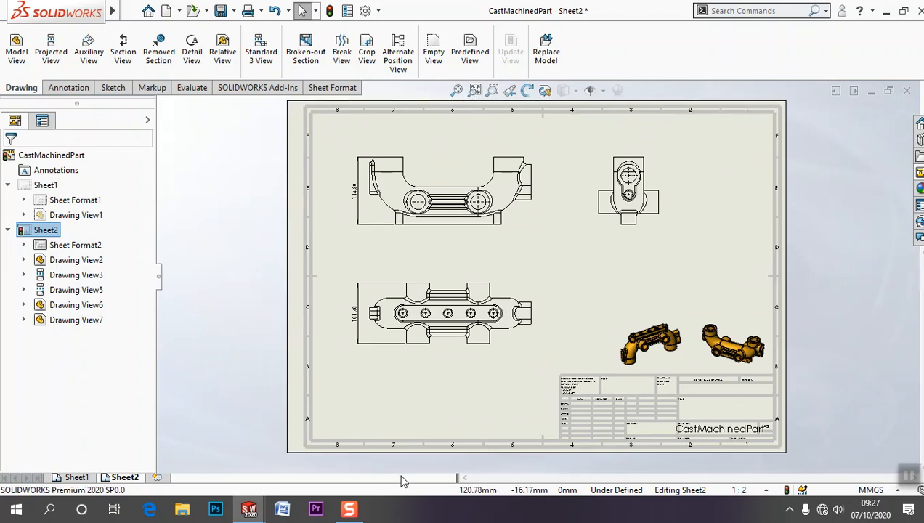
- Add a third sheet and place the bottom view from the View Palette in its upper-left area, without projecting further views
{"action": "left_click", "coordinate": [76, 477]}
{"action": "left_click", "coordinate": [126, 478]}
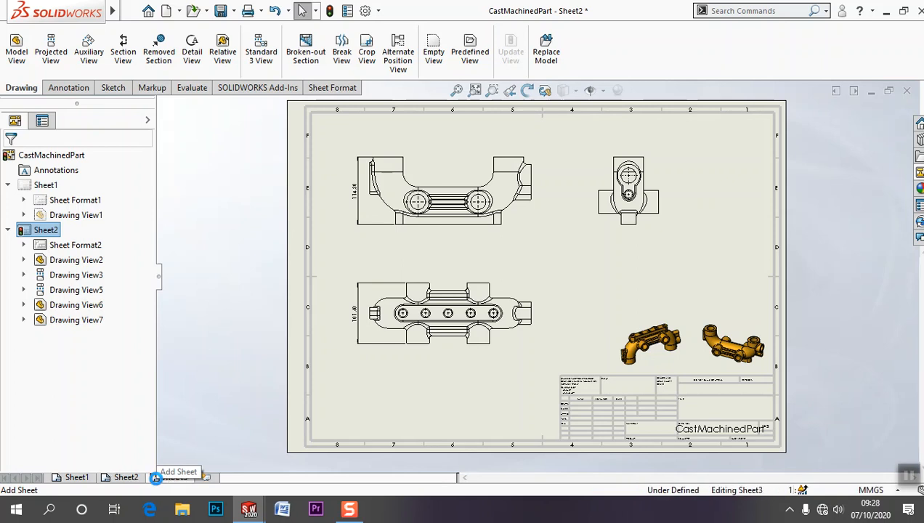
{"action": "left_click", "coordinate": [156, 478]}
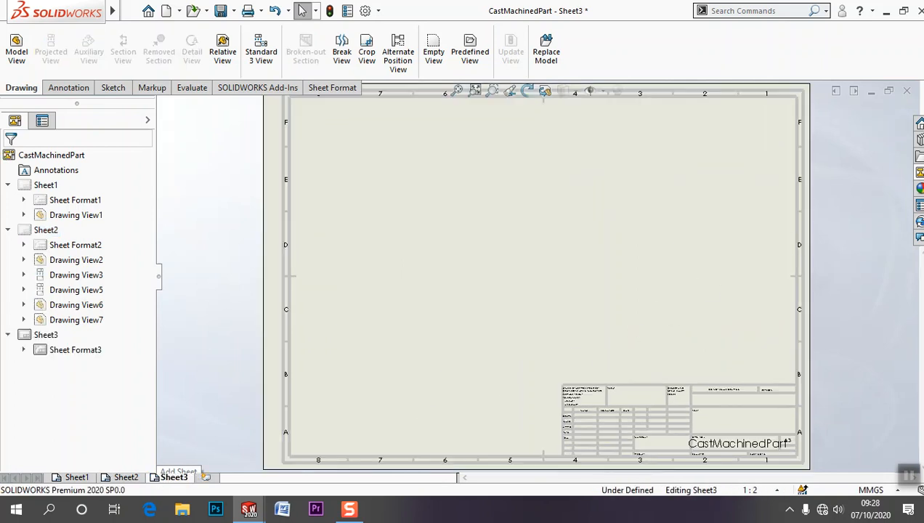
{"action": "left_click", "coordinate": [918, 173]}
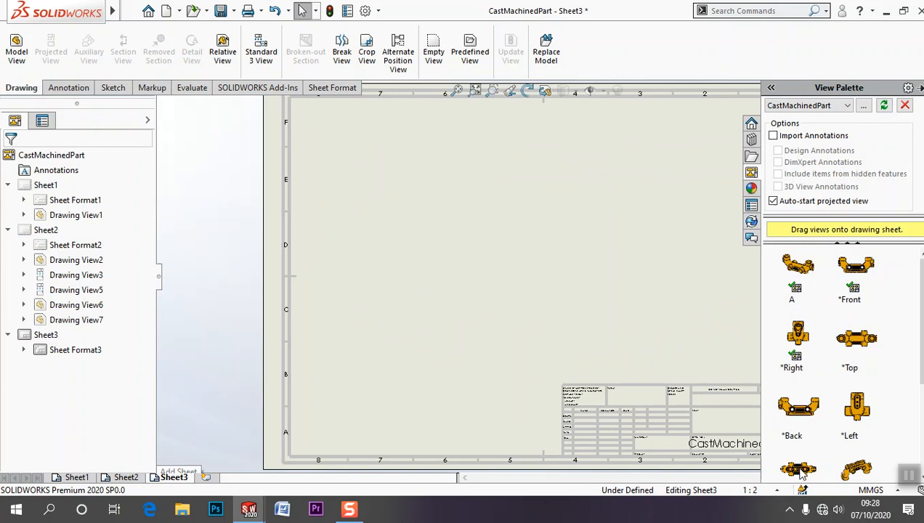
{"action": "mouse_move", "coordinate": [786, 449]}
{"action": "left_mouse_down"}
{"action": "mouse_move", "coordinate": [559, 301]}
{"action": "mouse_move", "coordinate": [446, 187]}
{"action": "left_mouse_up"}
{"action": "key", "text": "Escape"}
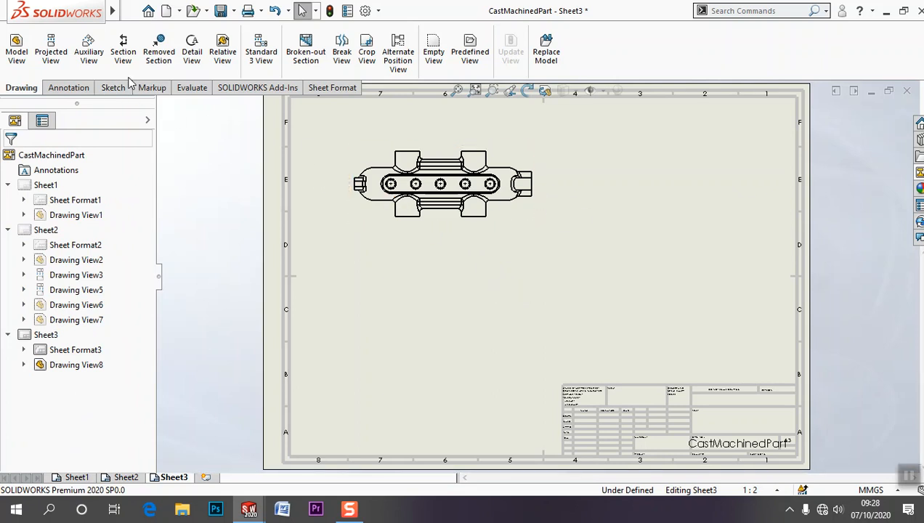
- Create a section view with a horizontal cutting line through the row of five holes and place it below the bottom view
{"action": "left_click", "coordinate": [123, 52]}
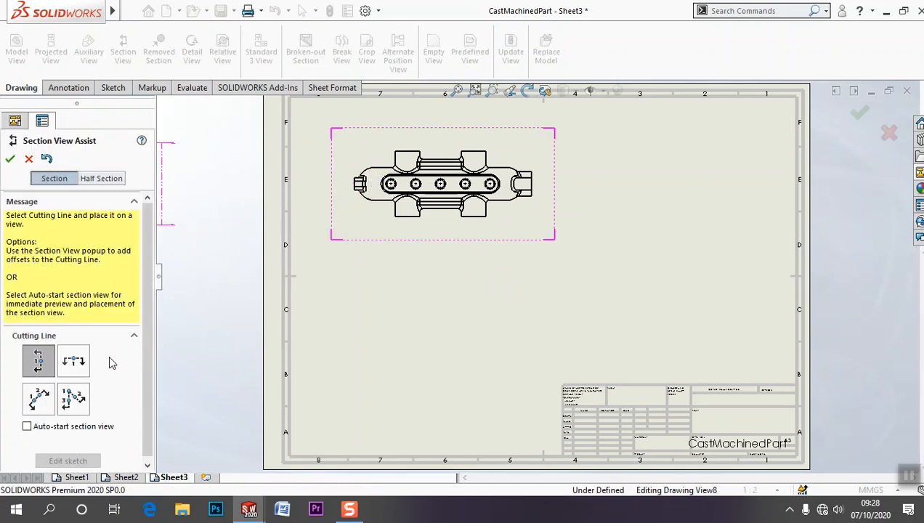
{"action": "left_click", "coordinate": [75, 369]}
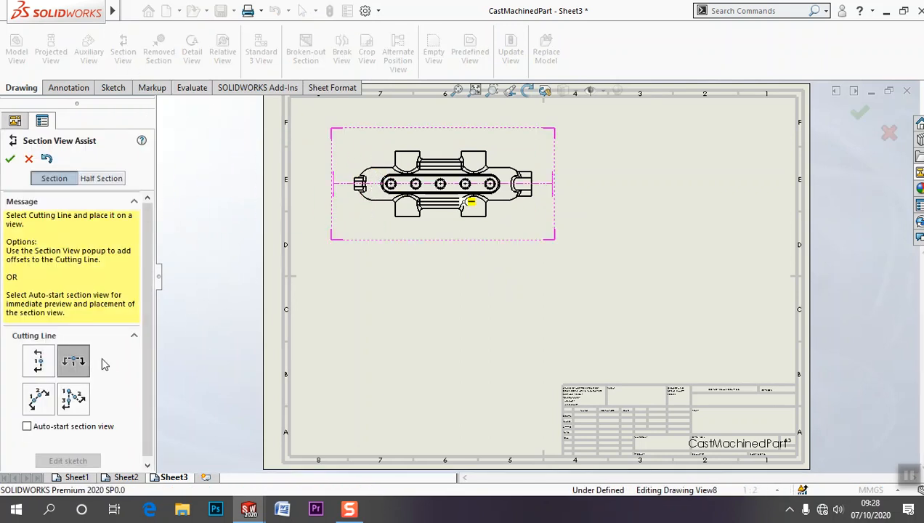
{"action": "left_click", "coordinate": [392, 187]}
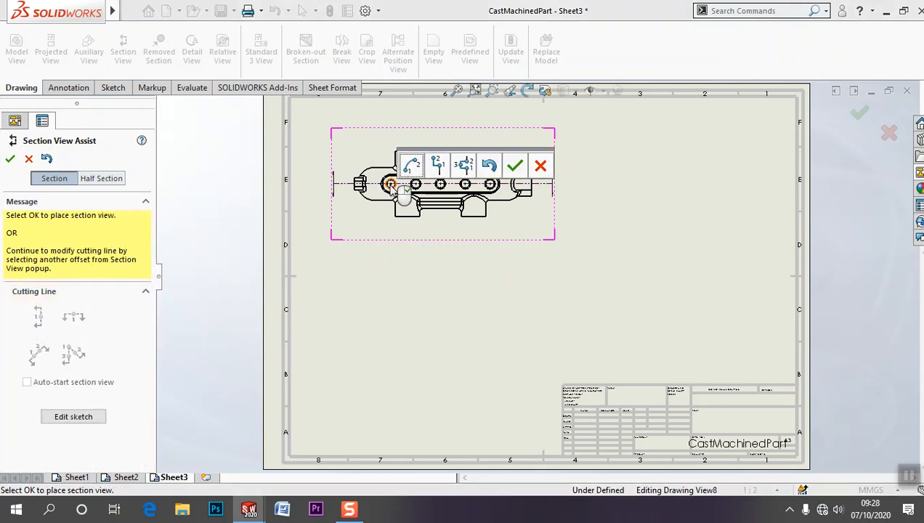
{"action": "left_click", "coordinate": [515, 166]}
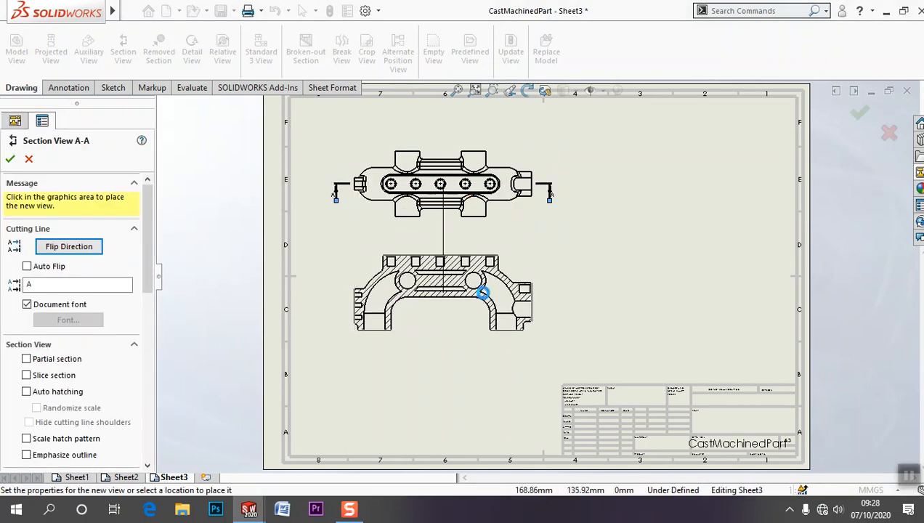
{"action": "left_click", "coordinate": [503, 291]}
{"action": "left_click", "coordinate": [427, 375]}
- Turn off the material crosshatch for the hatch in section A-A and set its pattern scale to 4
{"action": "scroll", "coordinate": [395, 363], "scroll_direction": "down", "scroll_amount": 5}
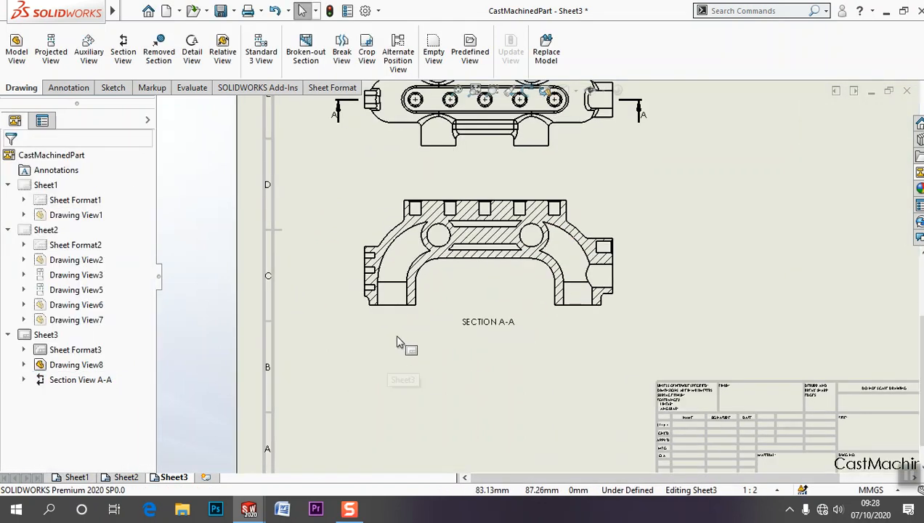
{"action": "scroll", "coordinate": [288, 443], "scroll_direction": "down", "scroll_amount": 3}
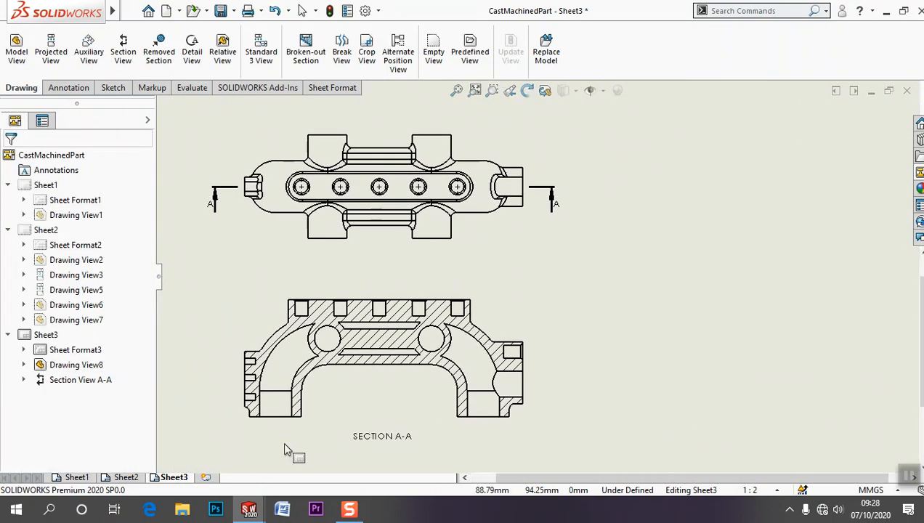
{"action": "scroll", "coordinate": [290, 428], "scroll_direction": "down", "scroll_amount": 2}
{"action": "scroll", "coordinate": [356, 398], "scroll_direction": "up", "scroll_amount": 2}
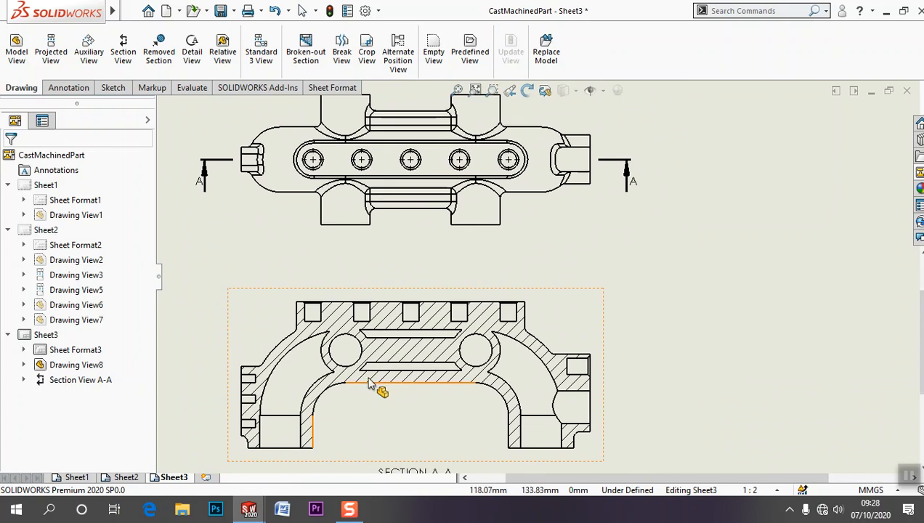
{"action": "scroll", "coordinate": [390, 398], "scroll_direction": "up", "scroll_amount": 2}
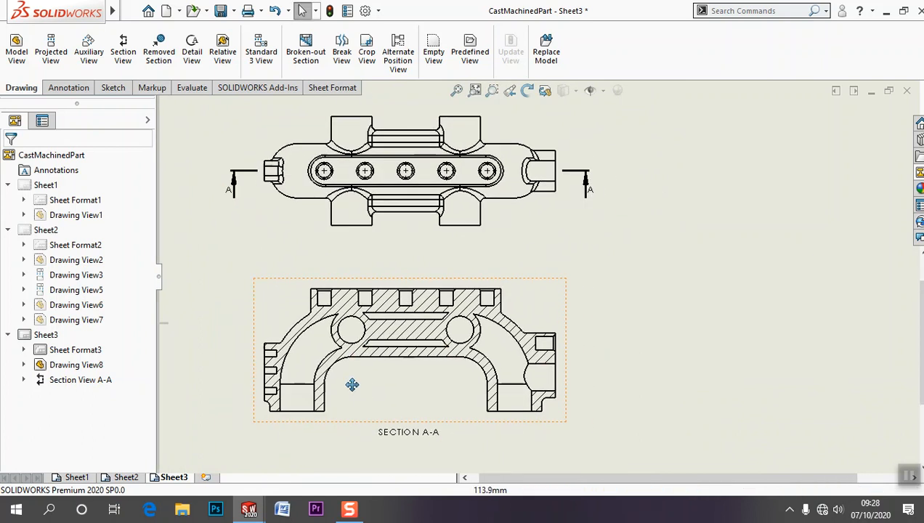
{"action": "left_click", "coordinate": [377, 349]}
{"action": "left_click", "coordinate": [377, 350]}
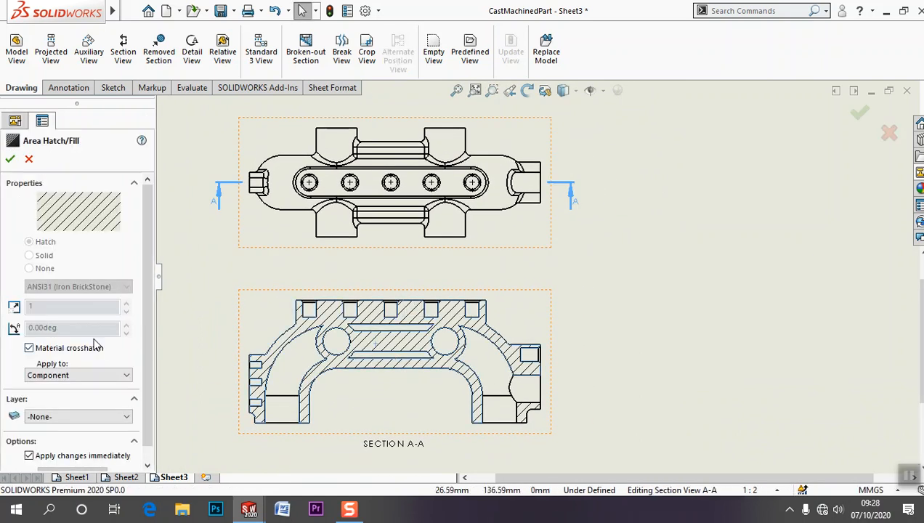
{"action": "left_click", "coordinate": [29, 349]}
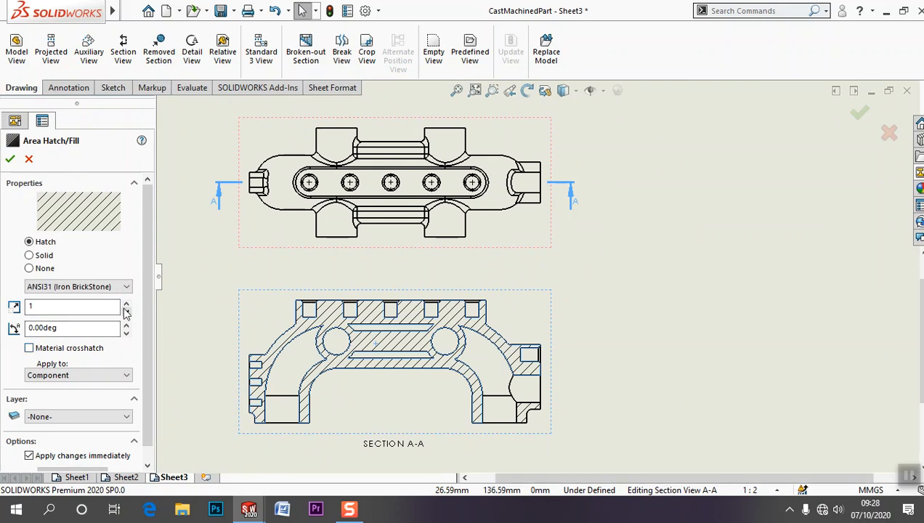
{"action": "left_click", "coordinate": [127, 305]}
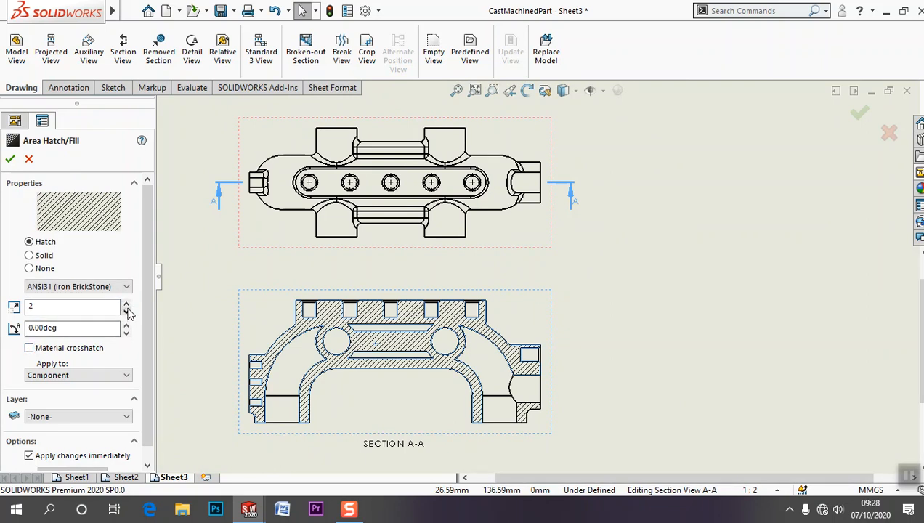
{"action": "left_click", "coordinate": [126, 305]}
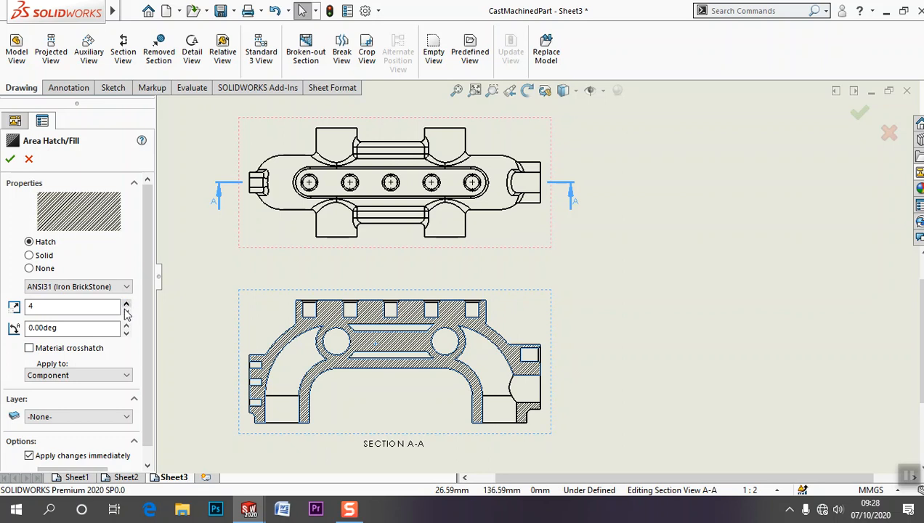
{"action": "left_click", "coordinate": [127, 311]}
{"action": "left_click", "coordinate": [127, 306]}
{"action": "left_click", "coordinate": [11, 160]}
{"action": "left_click", "coordinate": [610, 297]}
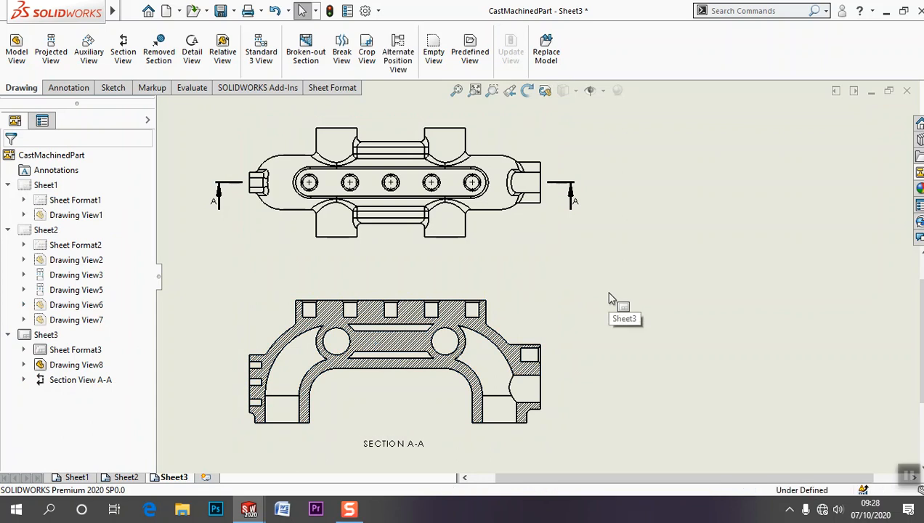
- Create a section view with a vertical cutting line through the middle hole and place it to the right of the bottom view
{"action": "mouse_move", "coordinate": [582, 317]}
{"action": "middle_mouse_down"}
{"action": "mouse_move", "coordinate": [587, 308]}
{"action": "mouse_move", "coordinate": [554, 326]}
{"action": "mouse_move", "coordinate": [556, 277]}
{"action": "mouse_move", "coordinate": [495, 305]}
{"action": "middle_mouse_up"}
{"action": "scroll", "coordinate": [557, 316], "scroll_direction": "up", "scroll_amount": 4}
{"action": "scroll", "coordinate": [557, 286], "scroll_direction": "down", "scroll_amount": 2}
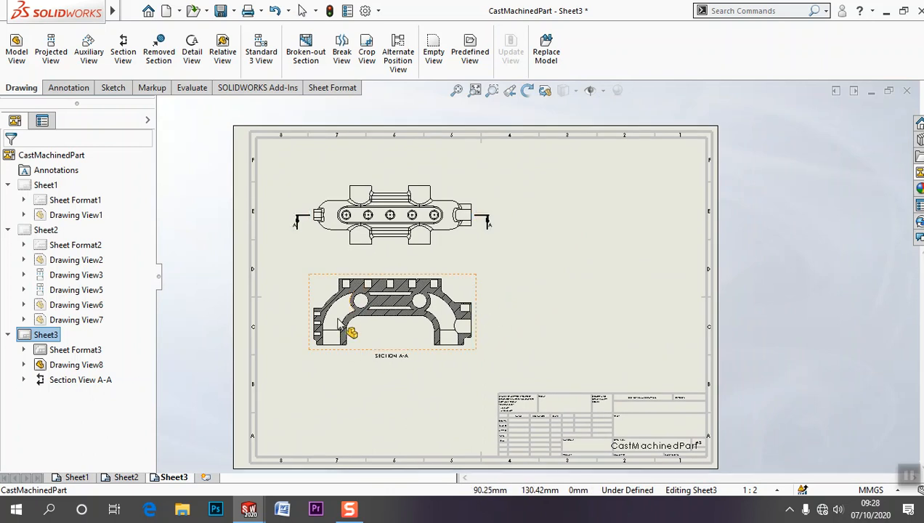
{"action": "left_click", "coordinate": [123, 50]}
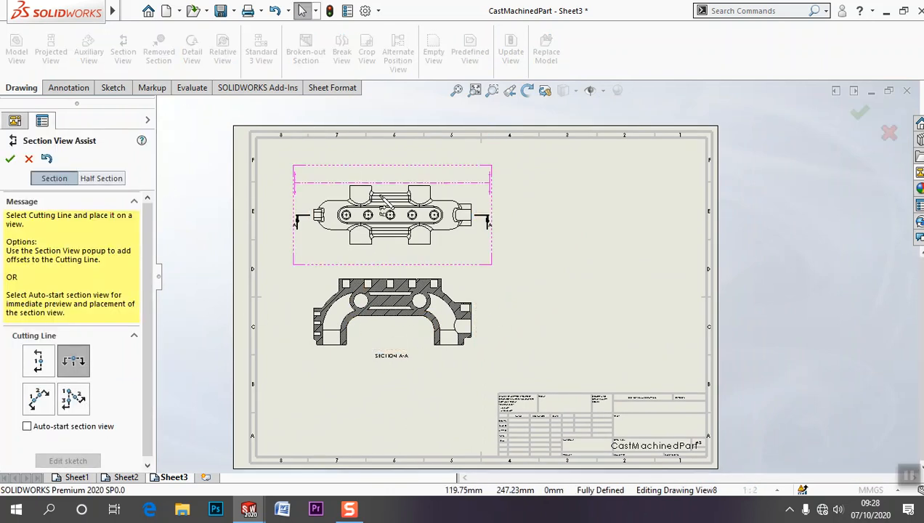
{"action": "left_click", "coordinate": [40, 363]}
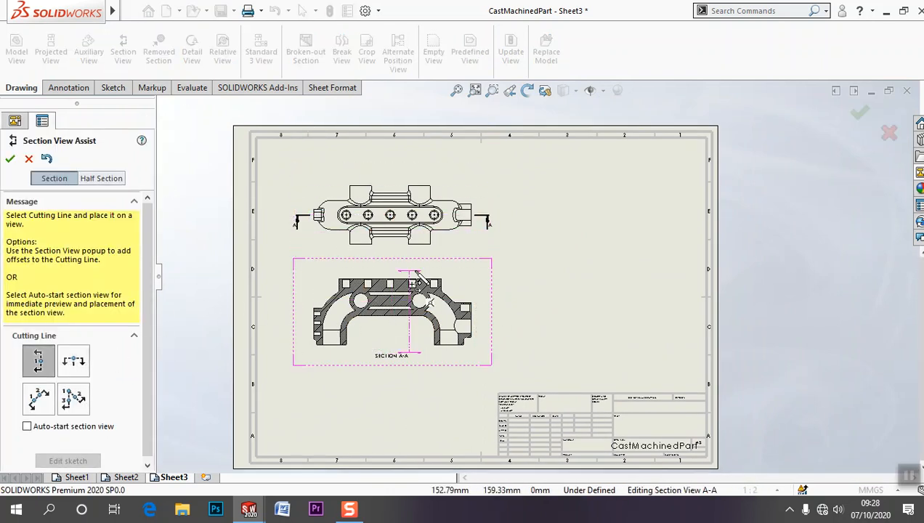
{"action": "left_click", "coordinate": [399, 218]}
{"action": "left_click", "coordinate": [514, 192]}
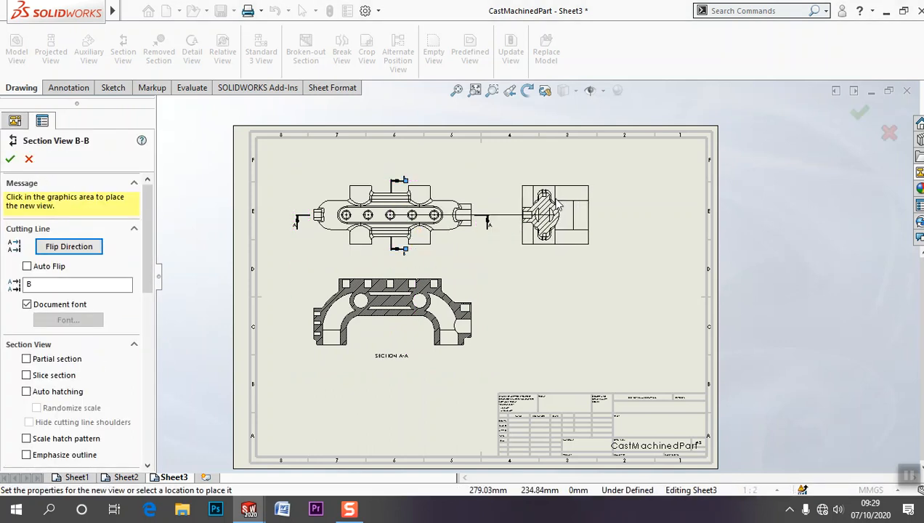
{"action": "left_click", "coordinate": [571, 208]}
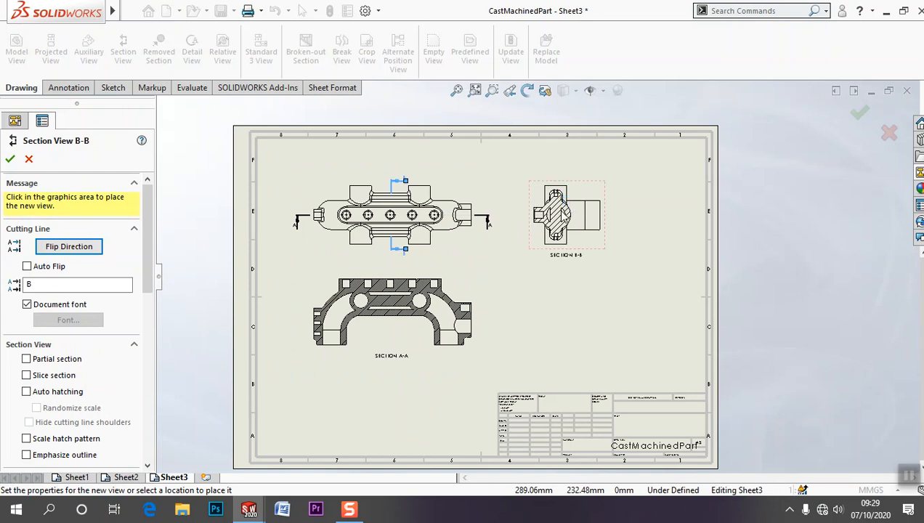
{"action": "key", "text": "Escape"}
- Delete section view B-B together with its cutting line
{"action": "left_click", "coordinate": [581, 232]}
{"action": "key", "text": "Delete"}
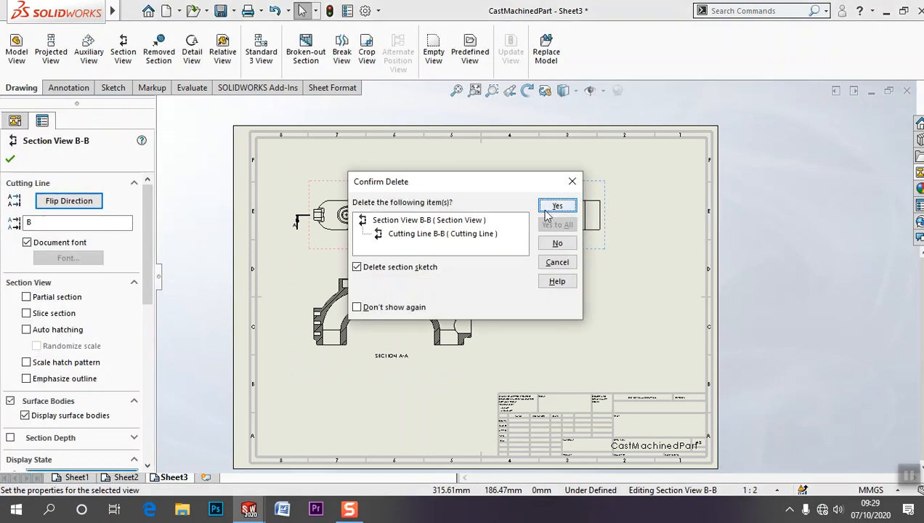
{"action": "left_click", "coordinate": [555, 207]}
- Create a section view with a vertical cutting line through the right-hand pair of ports and place it right of the bottom view
{"action": "left_click", "coordinate": [121, 48]}
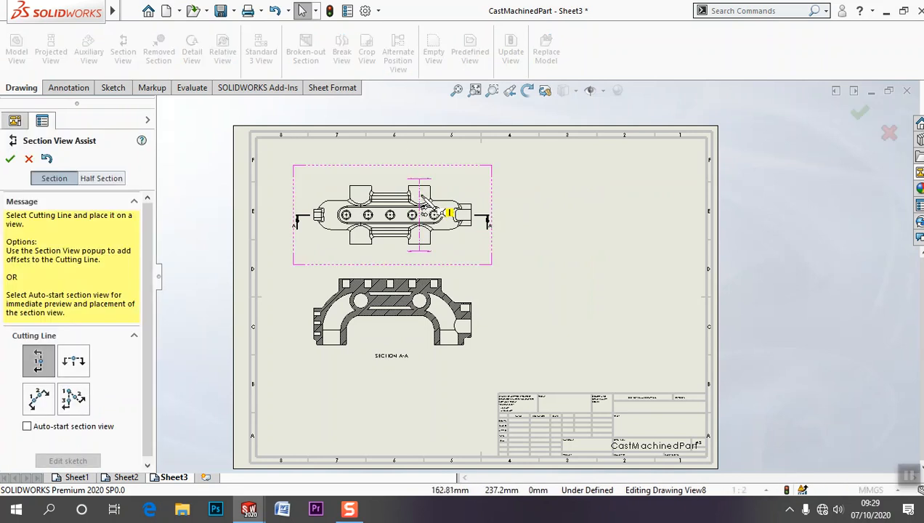
{"action": "left_click", "coordinate": [419, 194]}
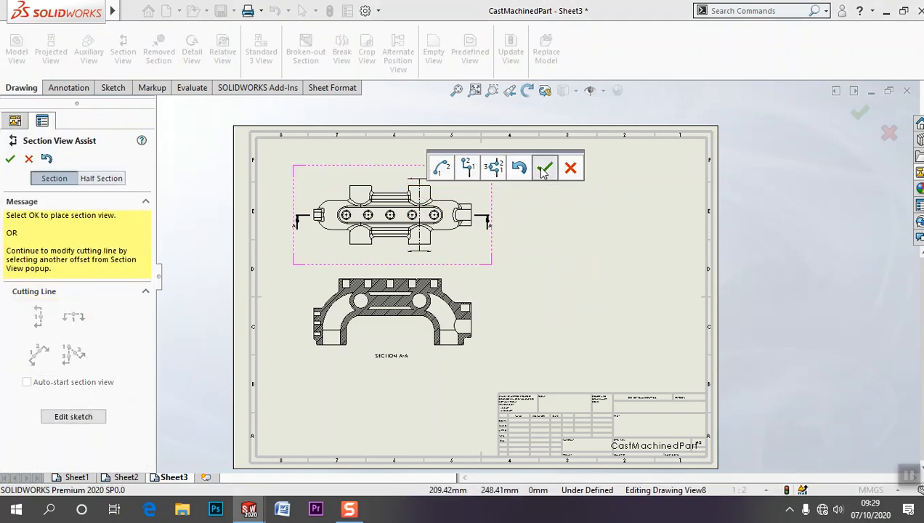
{"action": "left_click", "coordinate": [544, 169]}
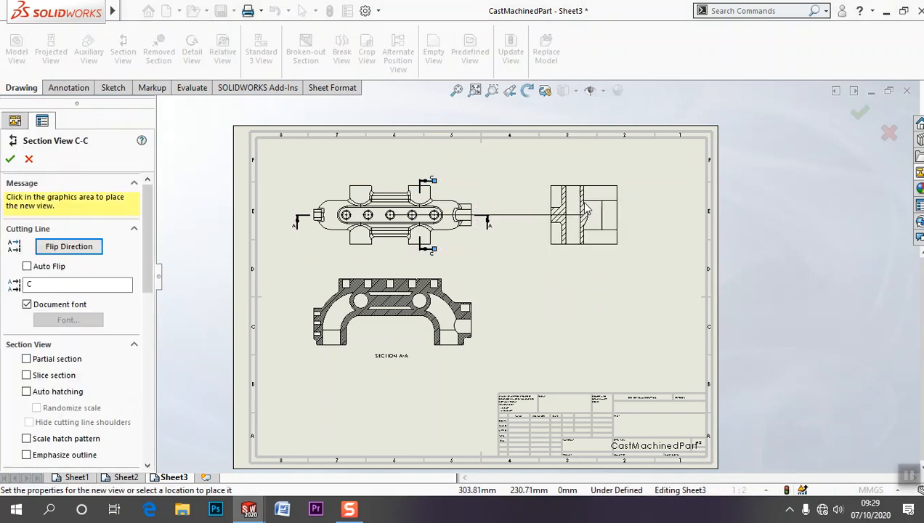
{"action": "left_click", "coordinate": [587, 211]}
{"action": "key", "text": "Return"}
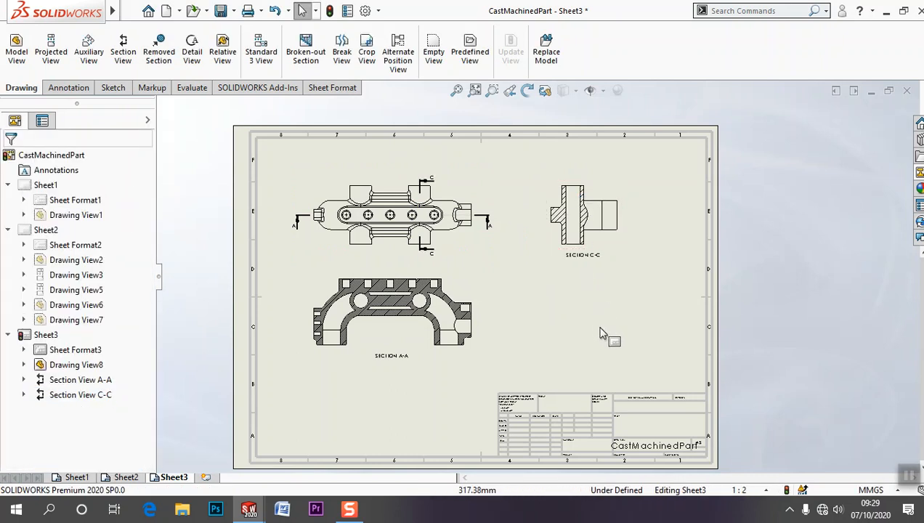
- Move section view A-A slightly further down, away from the bottom view
{"action": "scroll", "coordinate": [523, 314], "scroll_direction": "down", "scroll_amount": 3}
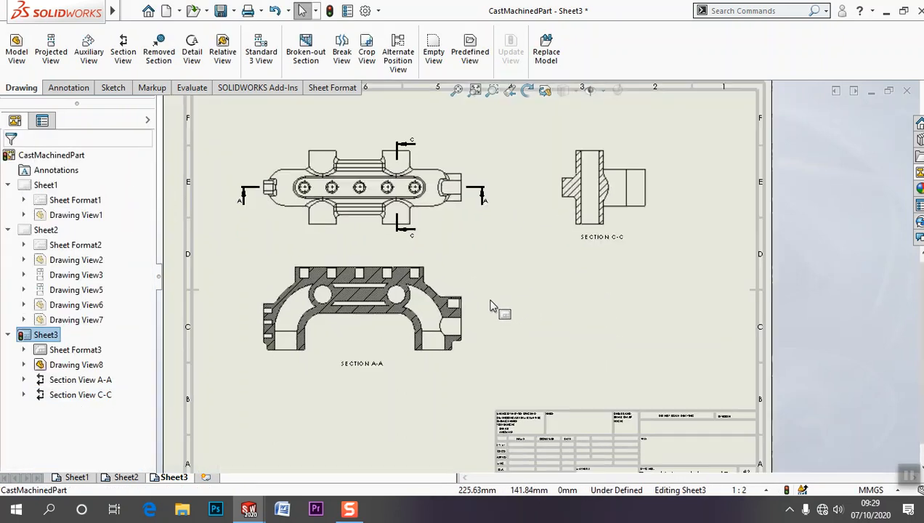
{"action": "left_click_drag", "start_coordinate": [453, 347], "coordinate": [452, 370]}
{"action": "left_click", "coordinate": [618, 307]}
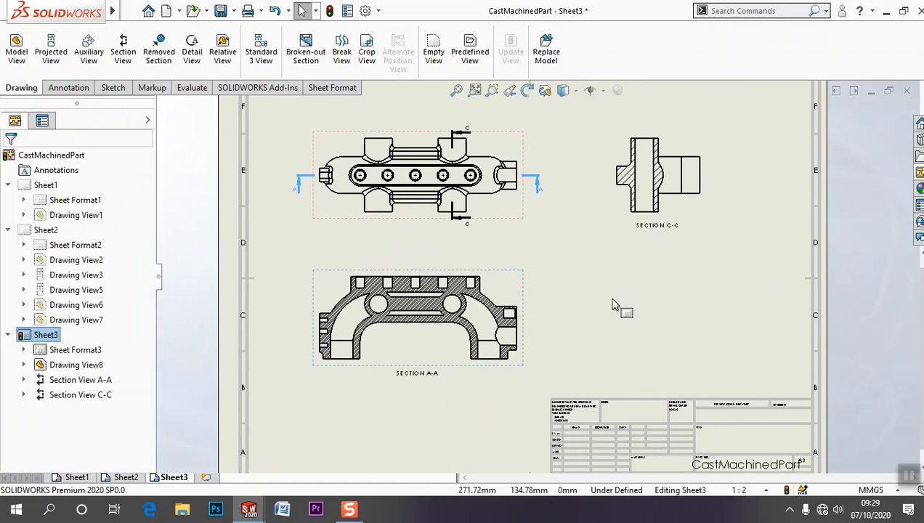
{"action": "key", "text": "f"}
{"action": "left_click", "coordinate": [444, 352]}
{"action": "scroll", "coordinate": [432, 330], "scroll_direction": "down", "scroll_amount": 6}
{"action": "scroll", "coordinate": [358, 322], "scroll_direction": "up", "scroll_amount": 8}
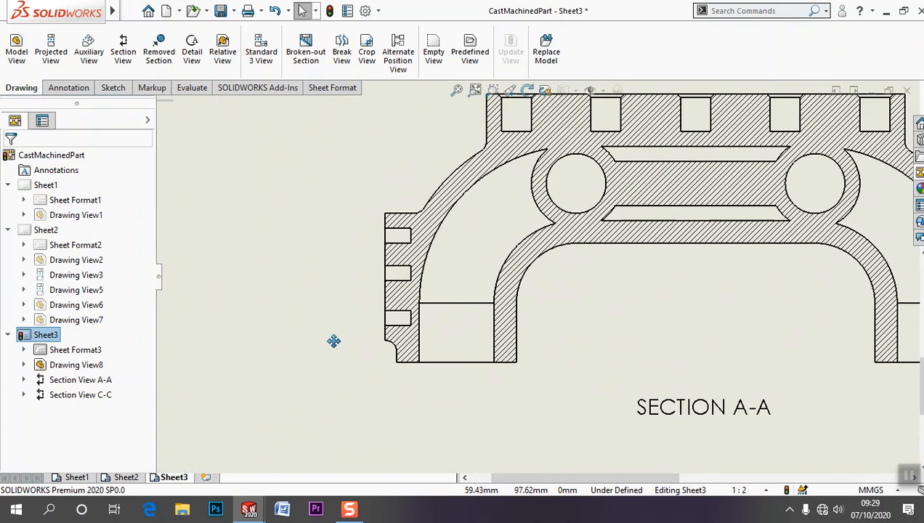
{"action": "key", "text": "f"}
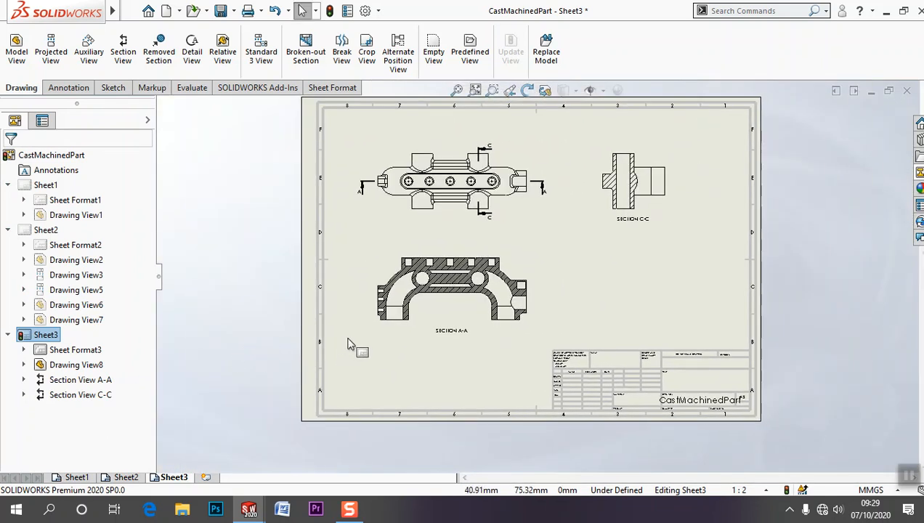
{"action": "middle_click_drag", "start_coordinate": [350, 343], "coordinate": [330, 339]}
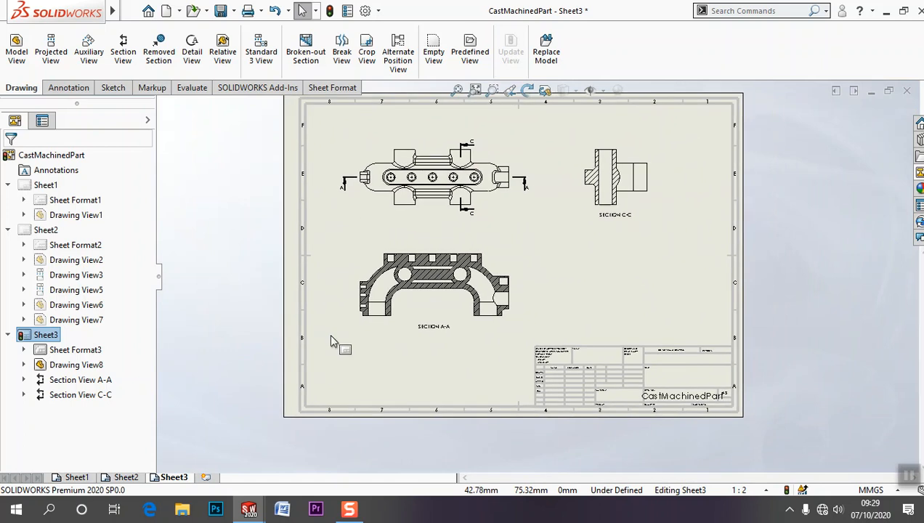
- Dimension the horizontal centre distance between the two large circular holes in section view A-A, placing the dimension above the view
{"action": "left_click", "coordinate": [393, 305]}
{"action": "scroll", "coordinate": [370, 255], "scroll_direction": "down", "scroll_amount": 3}
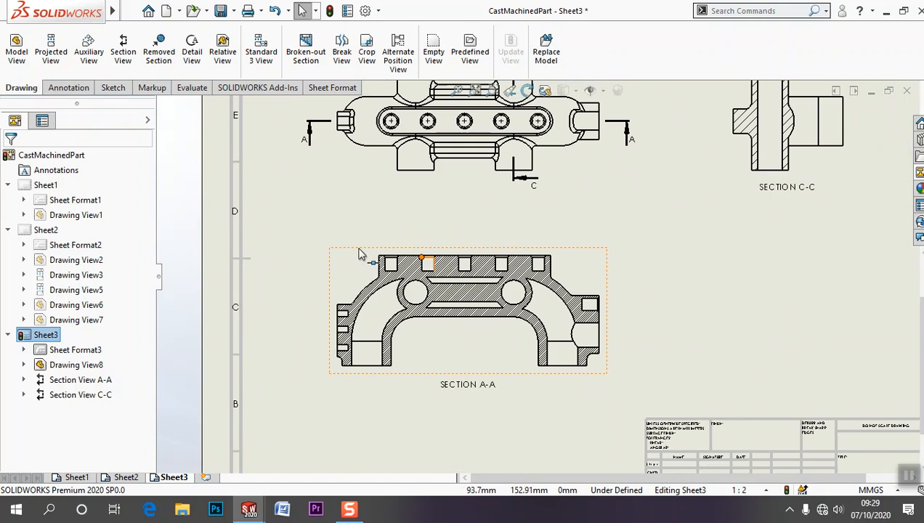
{"action": "left_click", "coordinate": [60, 89]}
{"action": "left_click", "coordinate": [24, 50]}
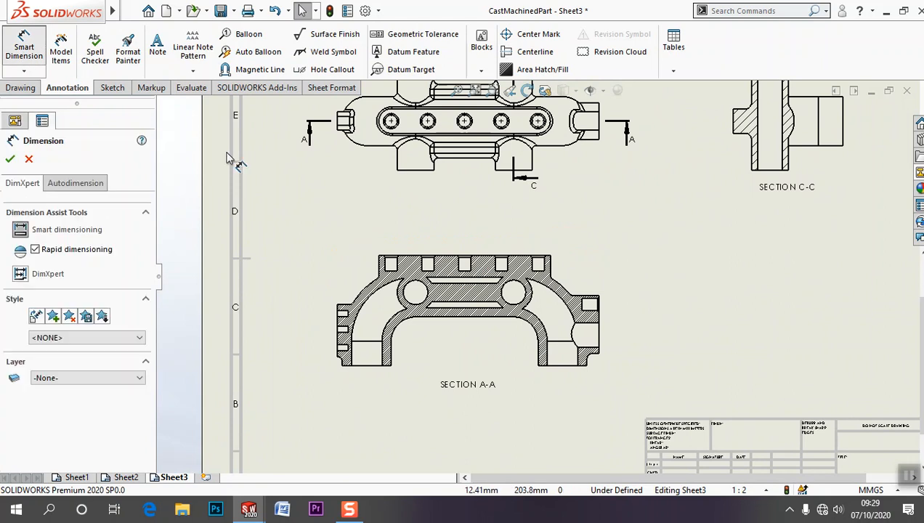
{"action": "left_click", "coordinate": [414, 291]}
{"action": "left_click", "coordinate": [512, 287]}
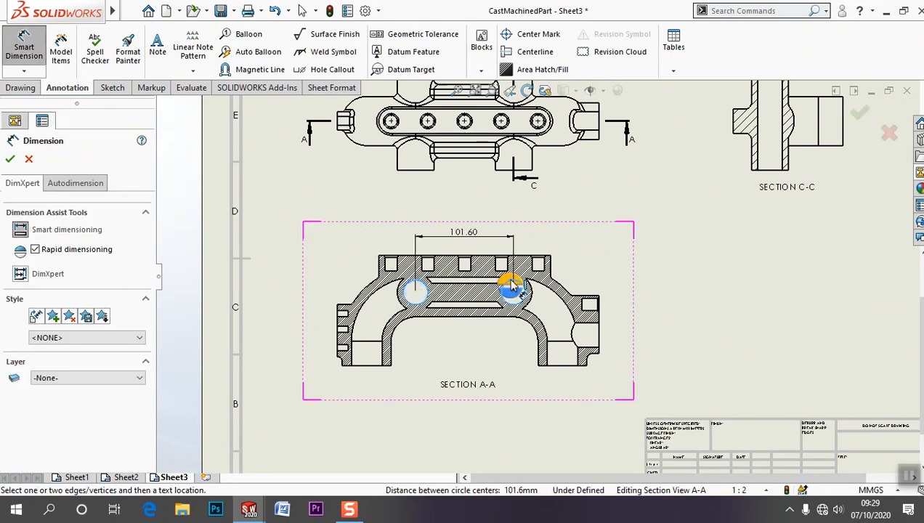
{"action": "left_click", "coordinate": [511, 285]}
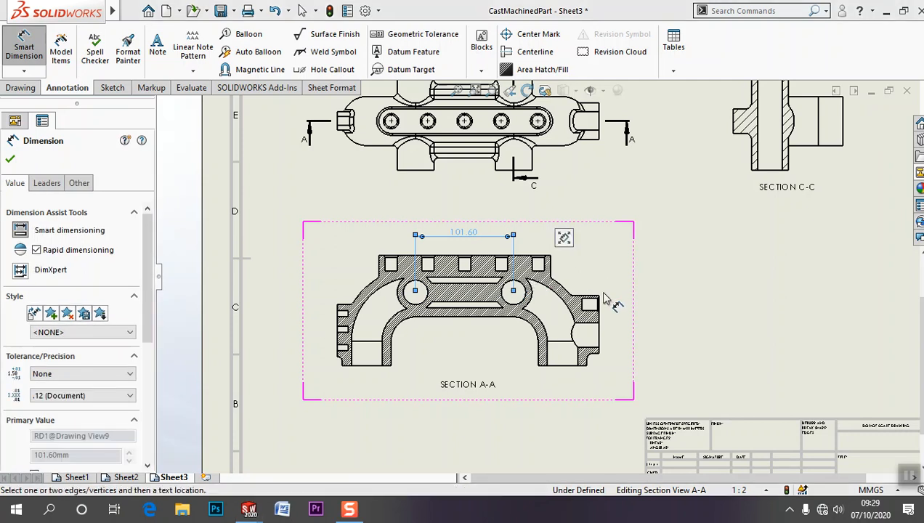
{"action": "key", "text": "Escape"}
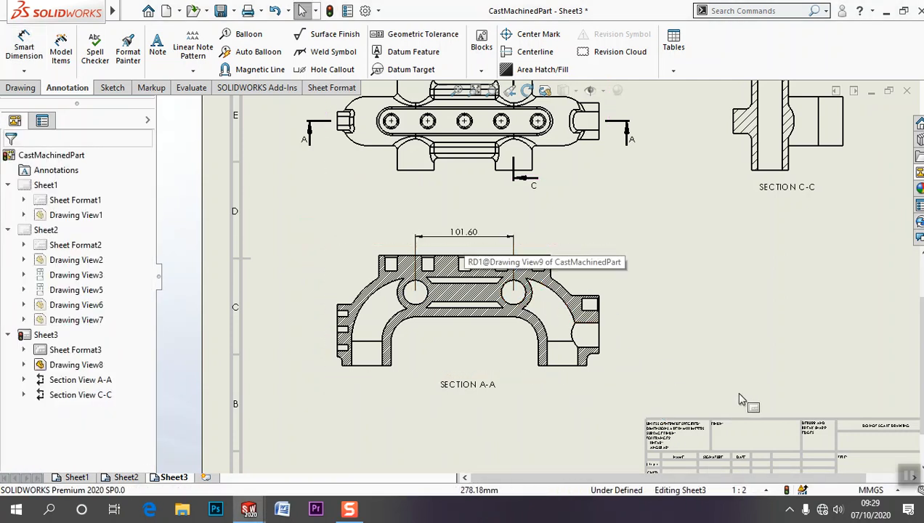
- Try a sheet scale of 1:1 and return the sheet to 1:2
{"action": "left_click", "coordinate": [746, 490]}
{"action": "left_click", "coordinate": [729, 238]}
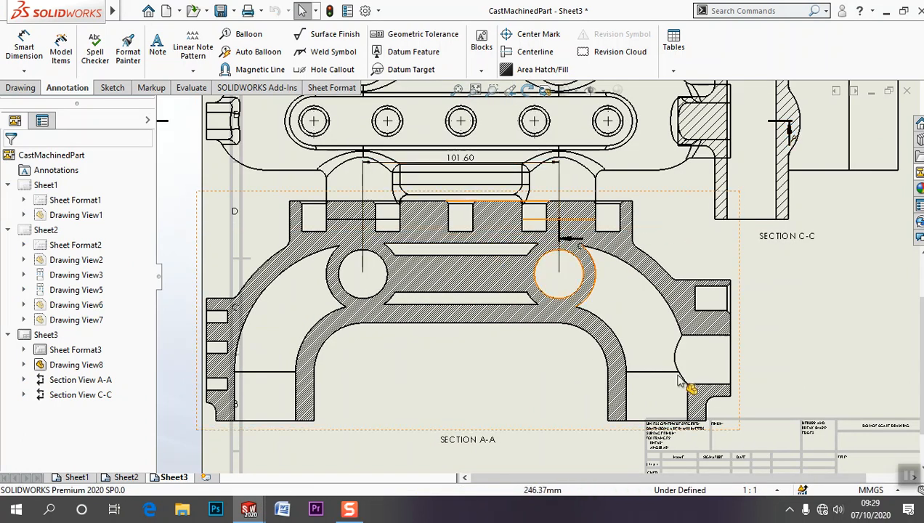
{"action": "left_click", "coordinate": [758, 491]}
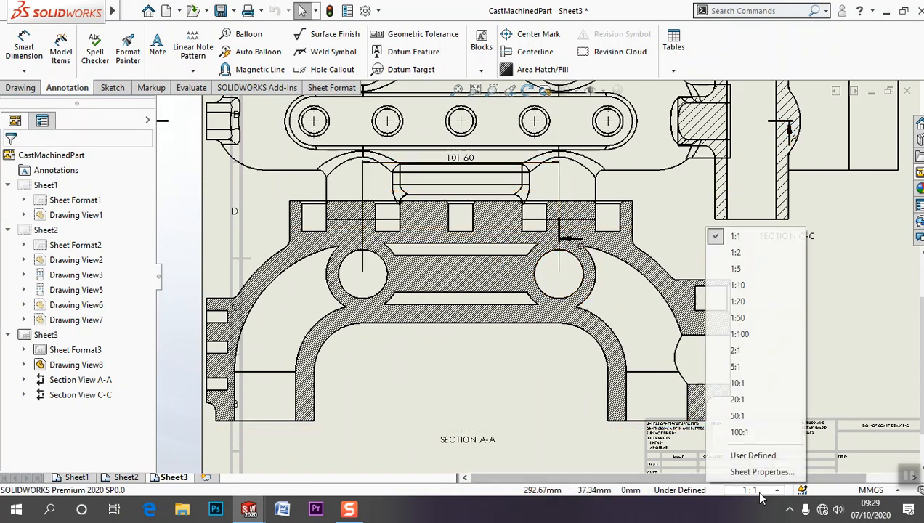
{"action": "left_click", "coordinate": [733, 254]}
{"action": "middle_click_drag", "start_coordinate": [674, 312], "coordinate": [634, 361]}
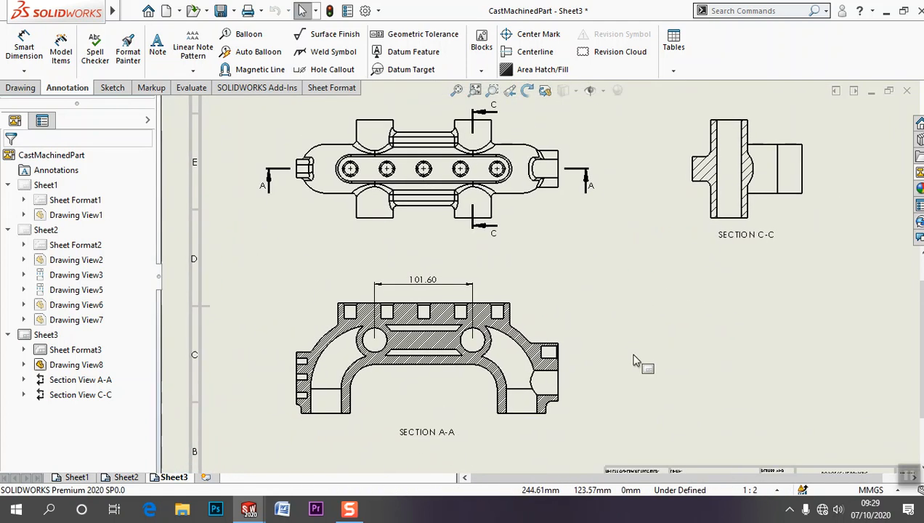
- Set the display style of section view A-A to Shaded With Edges
{"action": "mouse_move", "coordinate": [591, 285]}
{"action": "middle_mouse_down"}
{"action": "mouse_move", "coordinate": [563, 264]}
{"action": "mouse_move", "coordinate": [666, 229]}
{"action": "middle_mouse_up"}
{"action": "left_click", "coordinate": [619, 324]}
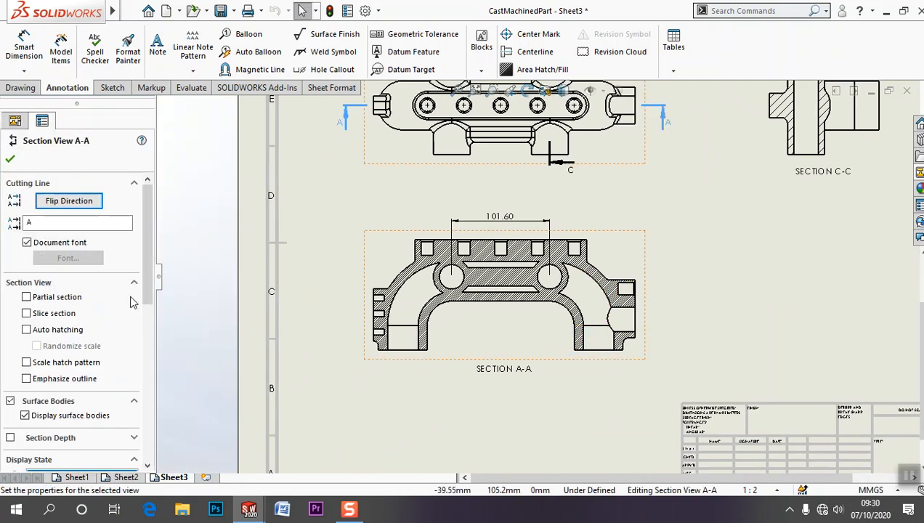
{"action": "scroll", "coordinate": [98, 343], "scroll_direction": "down", "scroll_amount": 6}
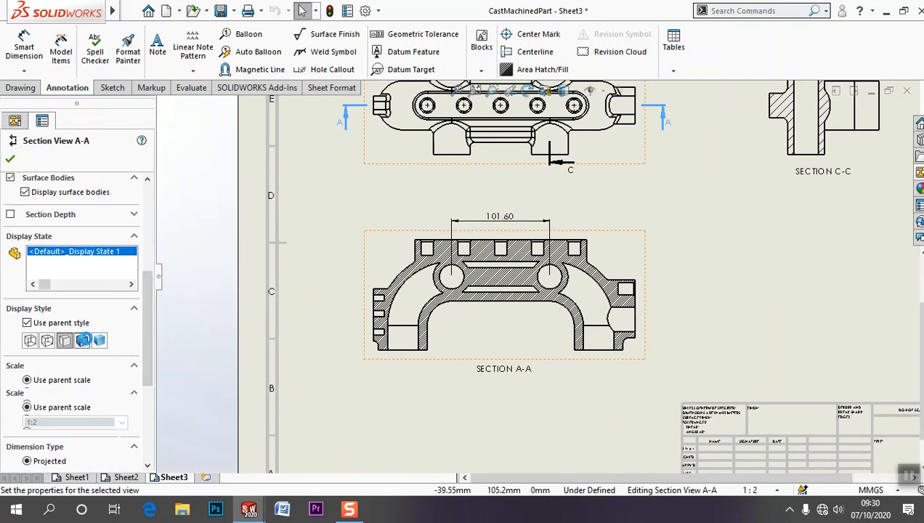
{"action": "left_click", "coordinate": [82, 340]}
{"action": "left_click", "coordinate": [338, 348]}
{"action": "key", "text": "f"}
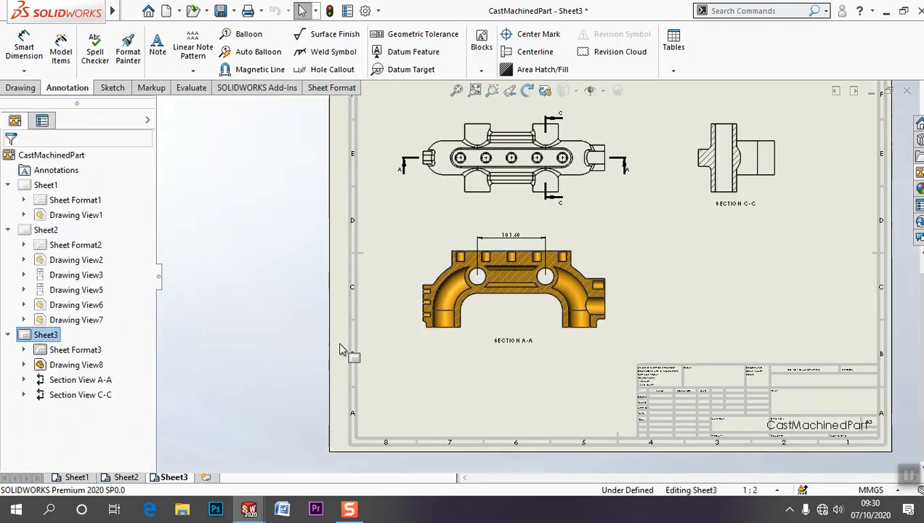
- Set the display style of the bottom view to Shaded With Edges
{"action": "middle_click_drag", "start_coordinate": [324, 365], "coordinate": [316, 363]}
{"action": "middle_click_drag", "start_coordinate": [372, 321], "coordinate": [338, 377]}
{"action": "left_click", "coordinate": [418, 265]}
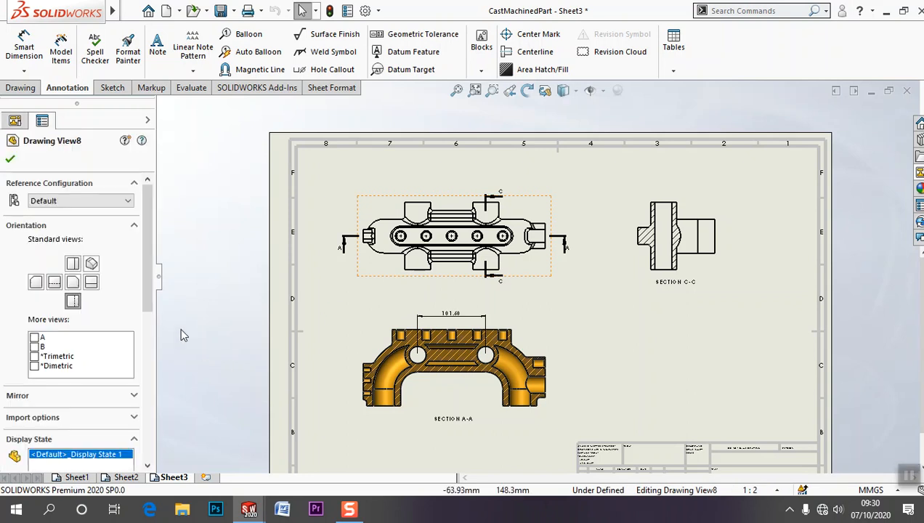
{"action": "left_click_drag", "start_coordinate": [148, 291], "coordinate": [148, 416]}
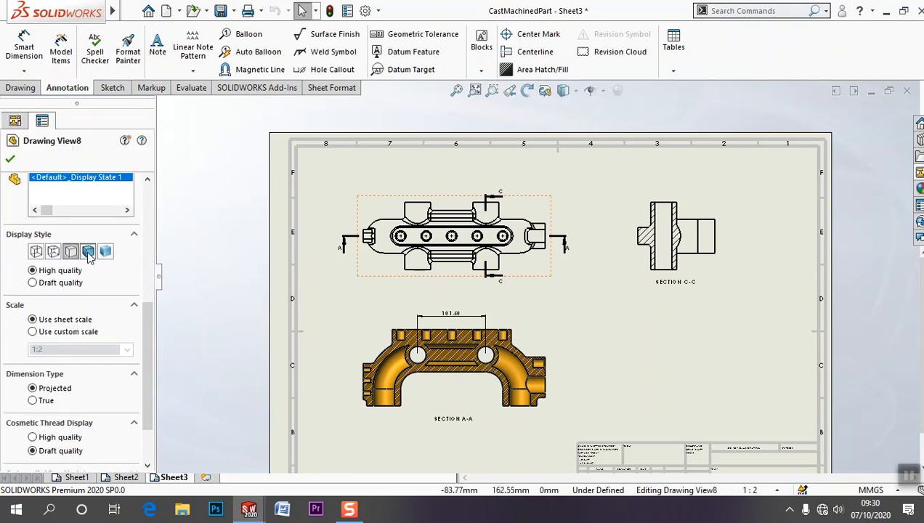
{"action": "left_click", "coordinate": [88, 251]}
{"action": "left_click", "coordinate": [621, 345]}
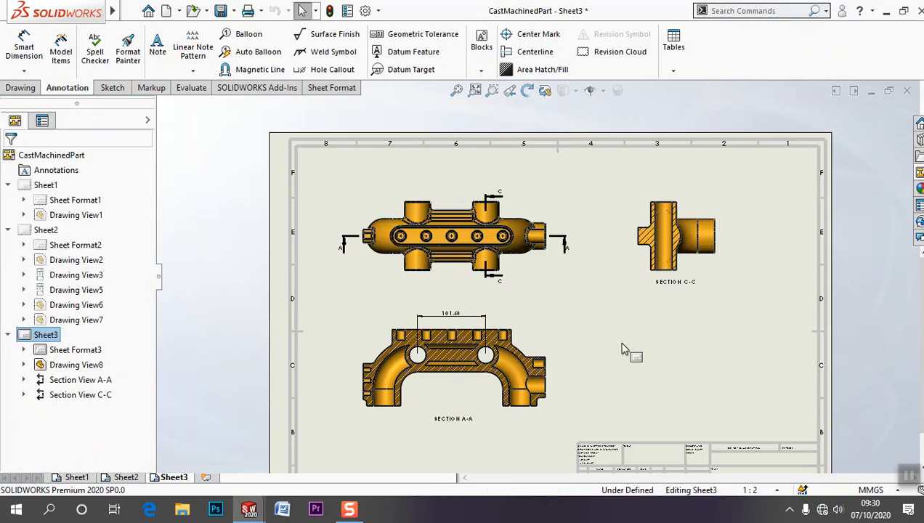
- Try the hidden-line, wireframe and shaded display styles on the bottom view and return it to Shaded With Edges
{"action": "left_click", "coordinate": [368, 272]}
{"action": "scroll", "coordinate": [73, 331], "scroll_direction": "down", "scroll_amount": 6}
{"action": "left_click", "coordinate": [54, 308]}
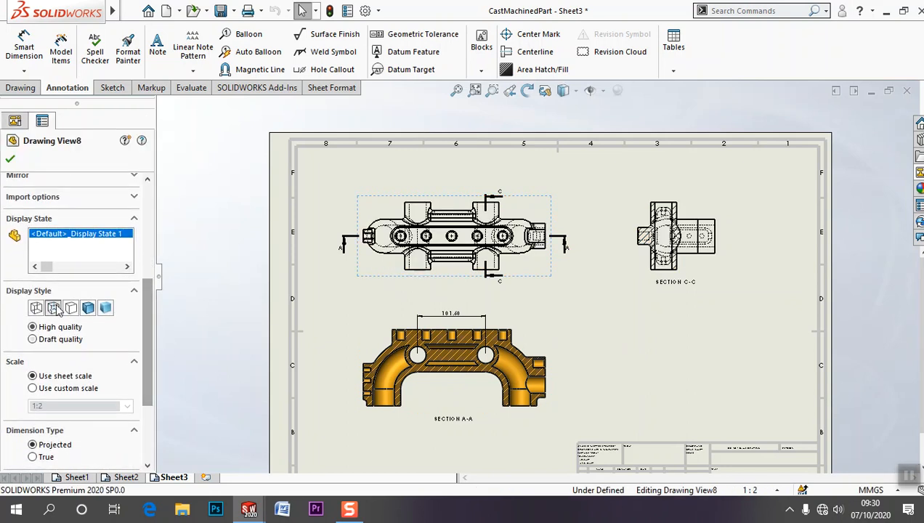
{"action": "left_click", "coordinate": [71, 308]}
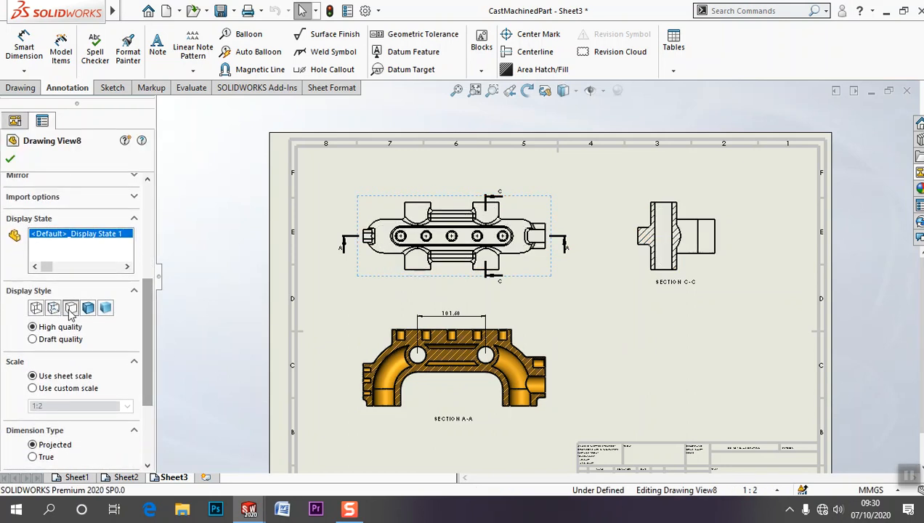
{"action": "left_click", "coordinate": [37, 308]}
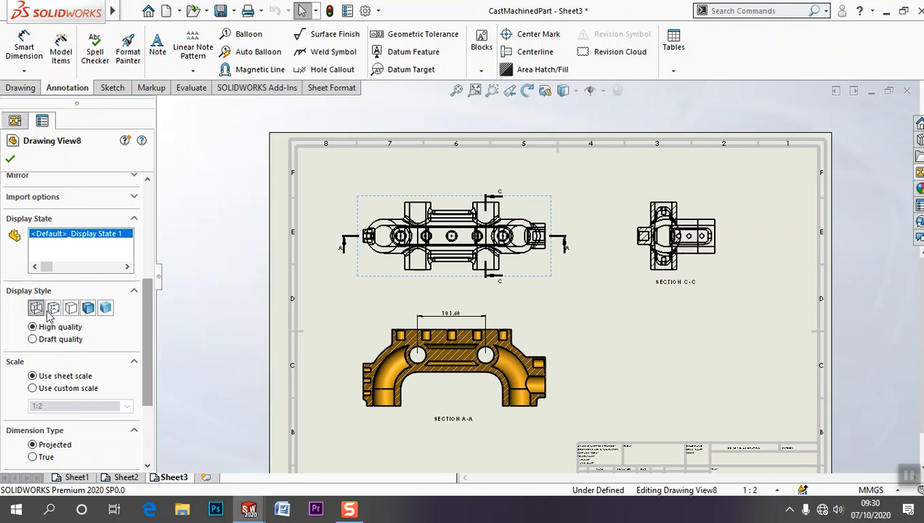
{"action": "left_click", "coordinate": [53, 309]}
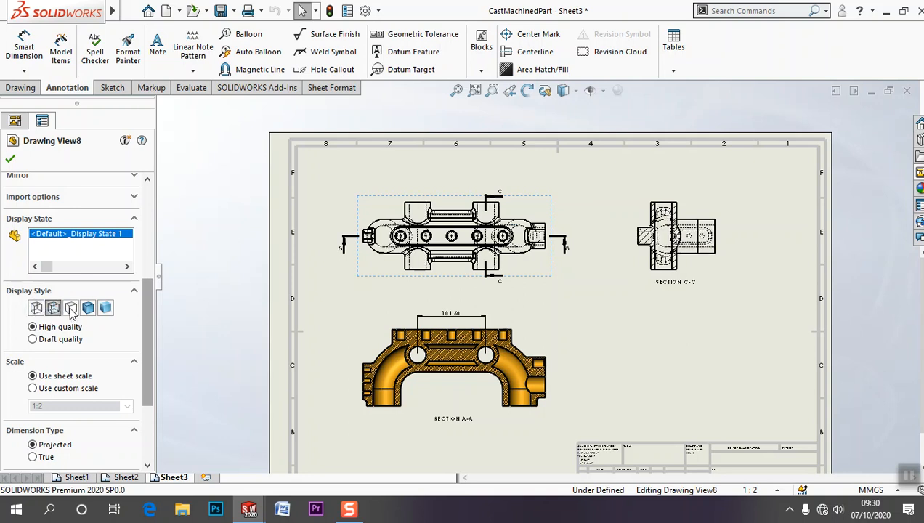
{"action": "left_click", "coordinate": [70, 308]}
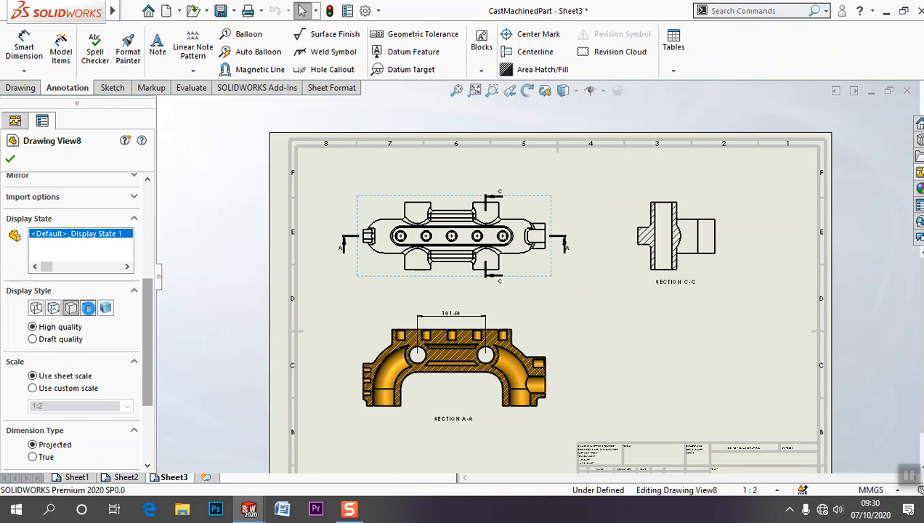
{"action": "left_click", "coordinate": [88, 309]}
{"action": "left_click", "coordinate": [106, 308]}
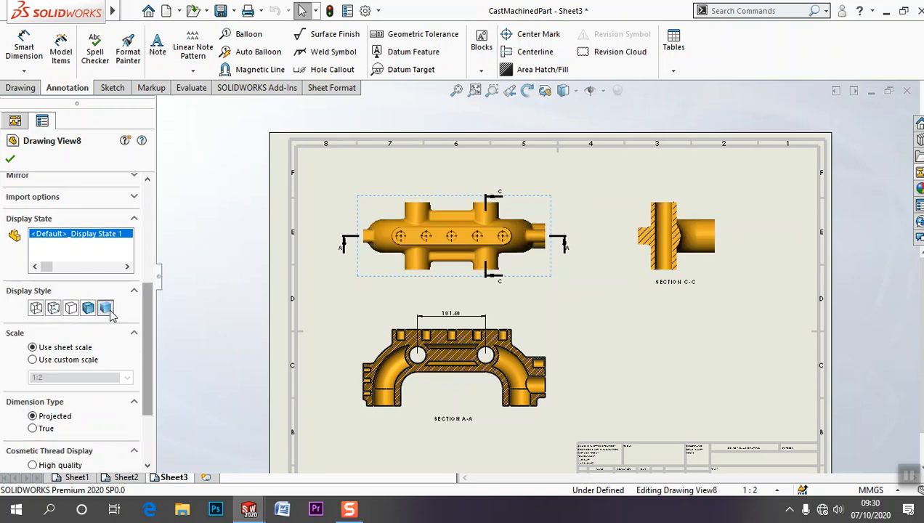
{"action": "scroll", "coordinate": [444, 243], "scroll_direction": "down", "scroll_amount": 2}
{"action": "scroll", "coordinate": [442, 243], "scroll_direction": "down", "scroll_amount": 2}
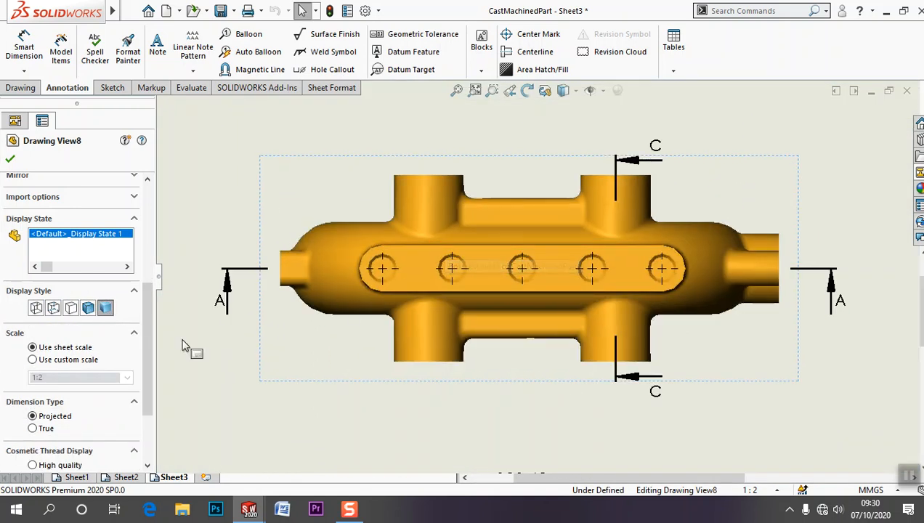
{"action": "left_click", "coordinate": [88, 308]}
{"action": "scroll", "coordinate": [329, 299], "scroll_direction": "up", "scroll_amount": 5}
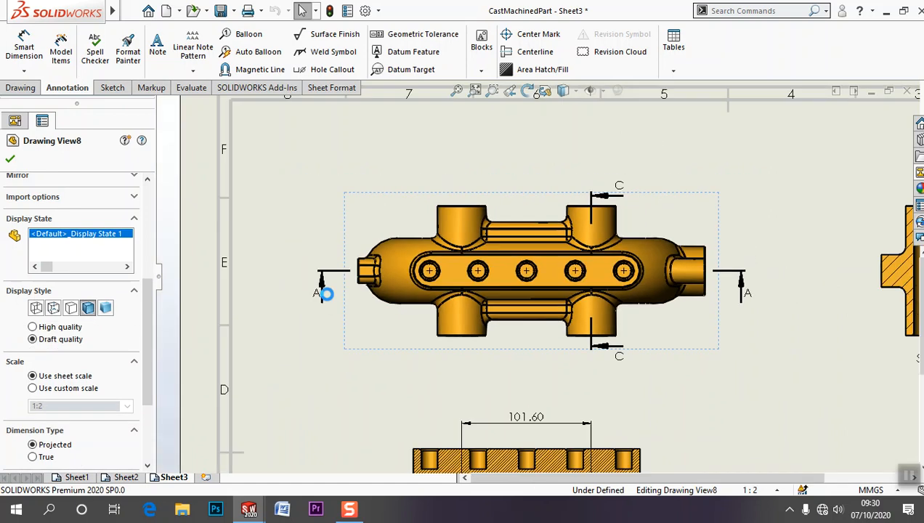
{"action": "scroll", "coordinate": [538, 309], "scroll_direction": "down", "scroll_amount": 5}
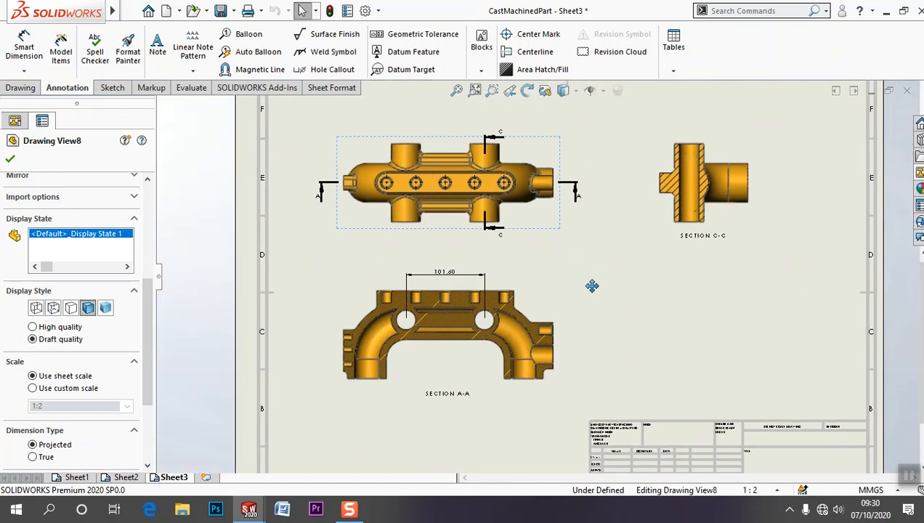
- Insert the model dimensions into the bottom view and section view A-A, importing them from the entire model
{"action": "middle_click_drag", "start_coordinate": [645, 299], "coordinate": [571, 342]}
{"action": "scroll", "coordinate": [713, 282], "scroll_direction": "up", "scroll_amount": 1}
{"action": "scroll", "coordinate": [664, 388], "scroll_direction": "up", "scroll_amount": 2}
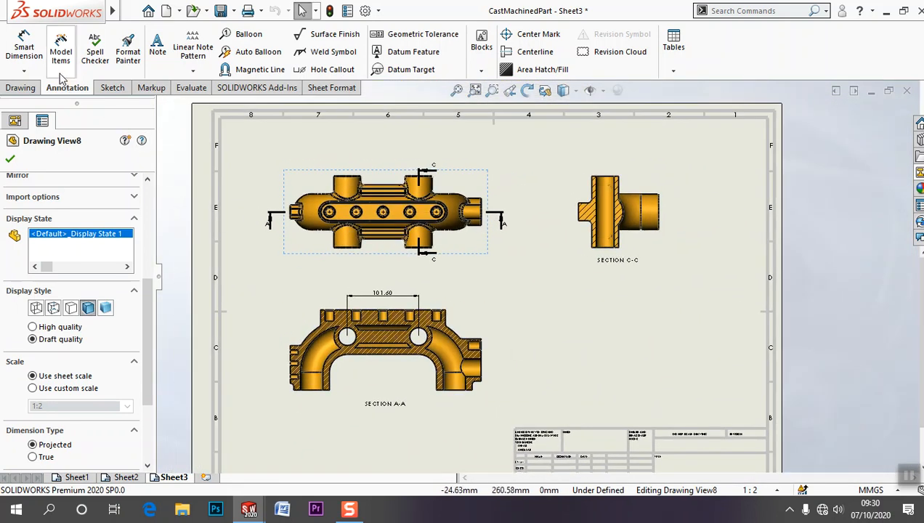
{"action": "left_click", "coordinate": [58, 57]}
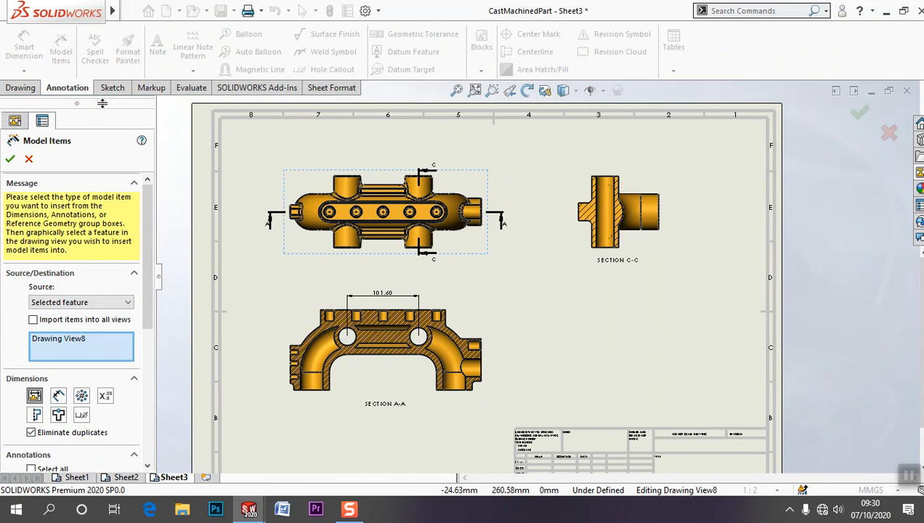
{"action": "left_click", "coordinate": [366, 383]}
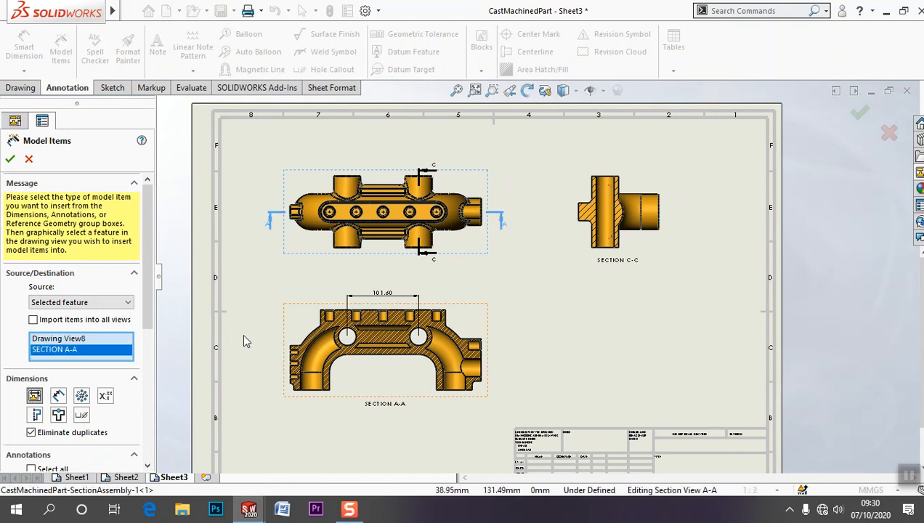
{"action": "left_click", "coordinate": [10, 159]}
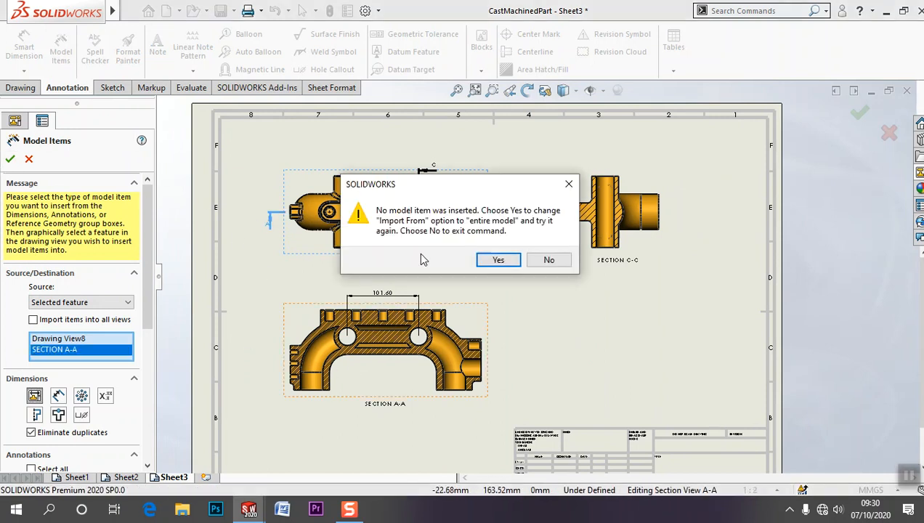
{"action": "left_click", "coordinate": [498, 260]}
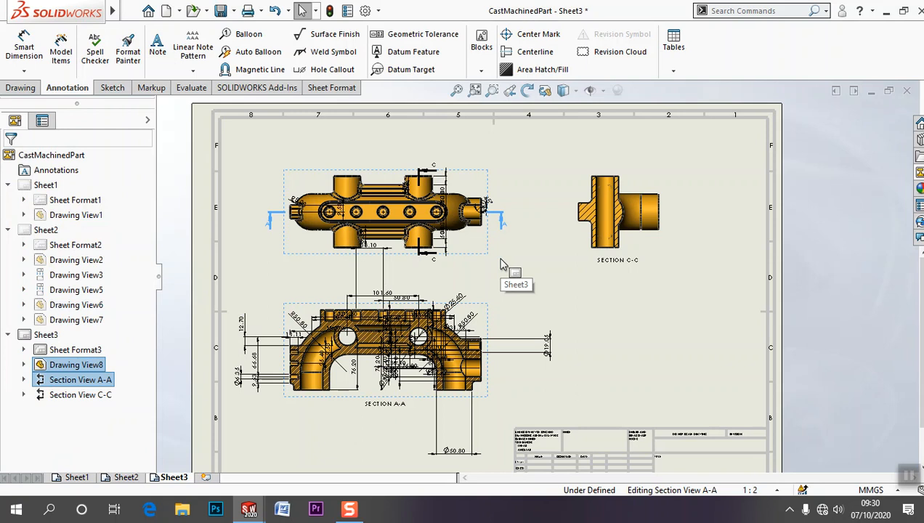
- Move the Ø50.80 dimension below section view A-A up close to the right leg's lower edge
{"action": "scroll", "coordinate": [503, 271], "scroll_direction": "down", "scroll_amount": 6}
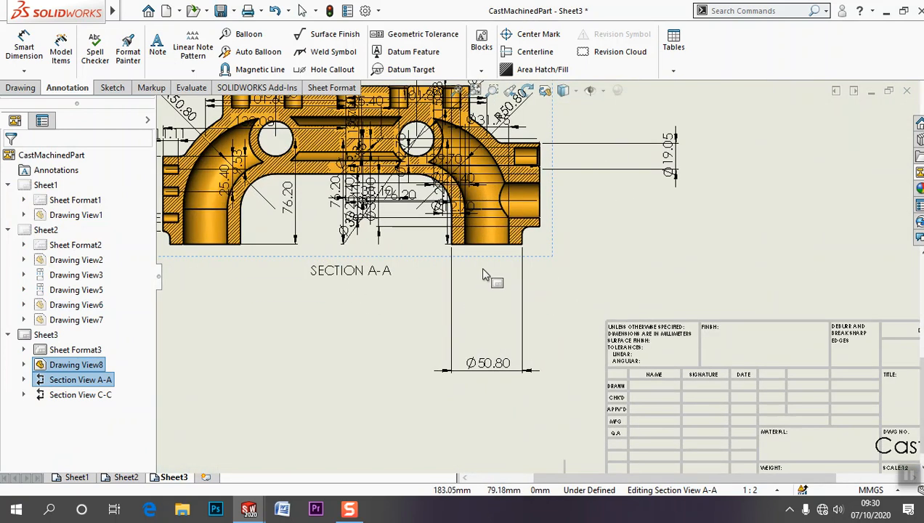
{"action": "scroll", "coordinate": [479, 254], "scroll_direction": "down", "scroll_amount": 1}
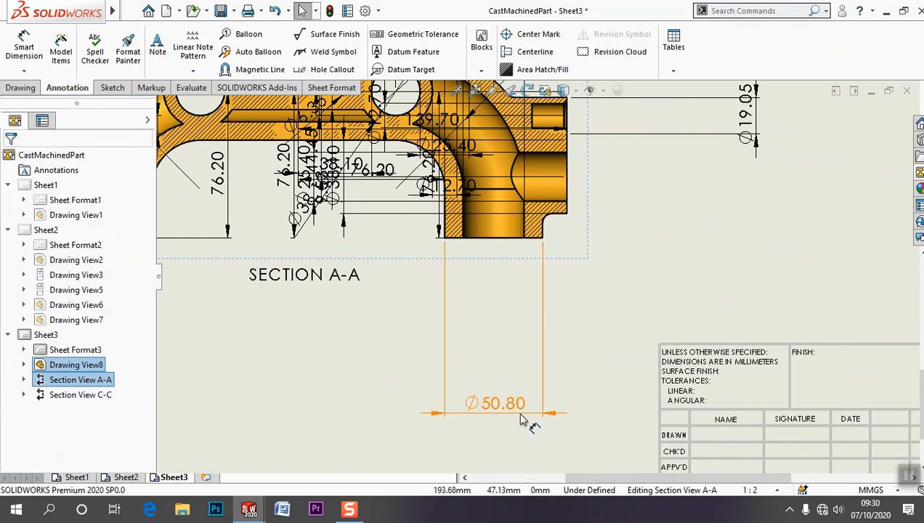
{"action": "left_click_drag", "start_coordinate": [514, 418], "coordinate": [515, 370]}
{"action": "left_click_drag", "start_coordinate": [496, 403], "coordinate": [502, 277]}
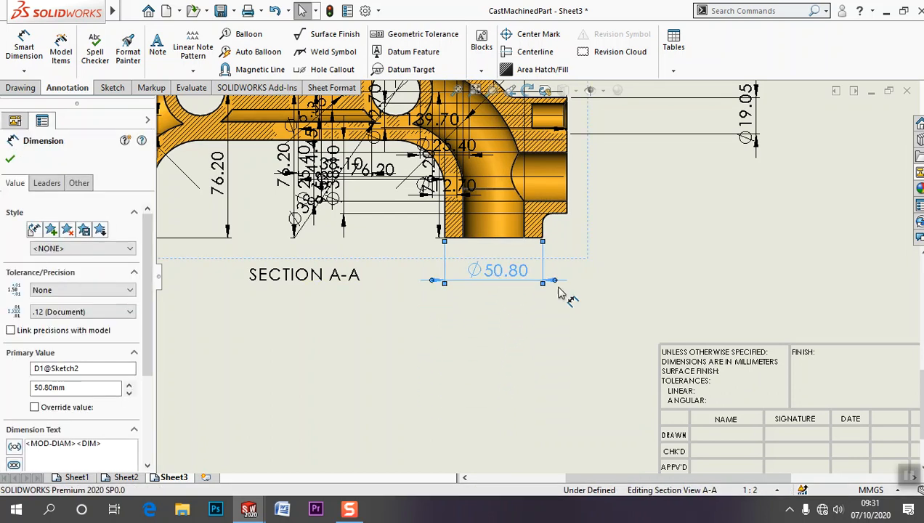
{"action": "scroll", "coordinate": [440, 282], "scroll_direction": "down", "scroll_amount": 4}
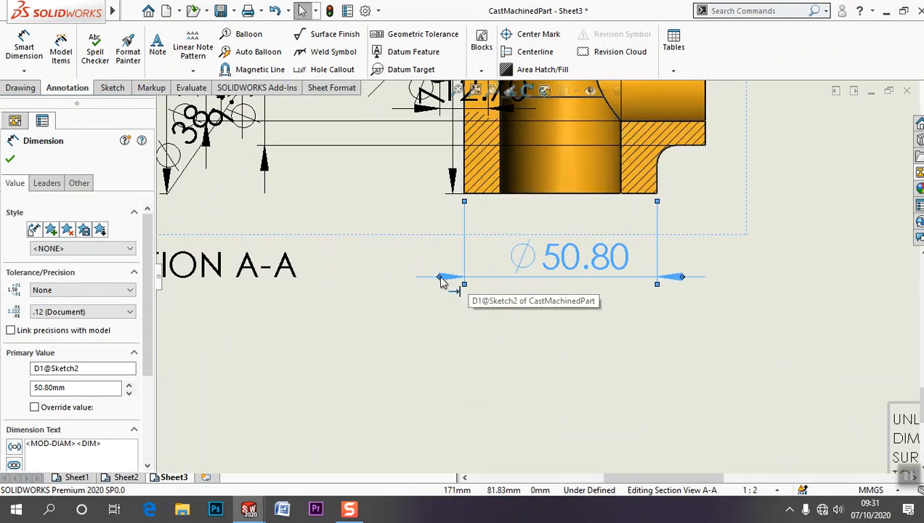
- Flip the arrows of the Ø50.80 dimension below section view A-A to the inside of its extension lines
{"action": "left_click", "coordinate": [440, 278]}
{"action": "left_click", "coordinate": [488, 276]}
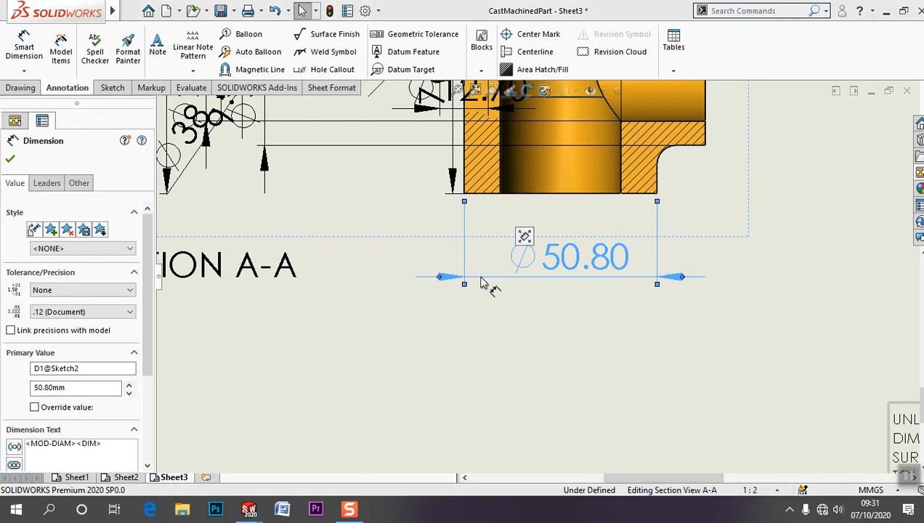
{"action": "left_click", "coordinate": [442, 278]}
{"action": "scroll", "coordinate": [442, 284], "scroll_direction": "up", "scroll_amount": 5}
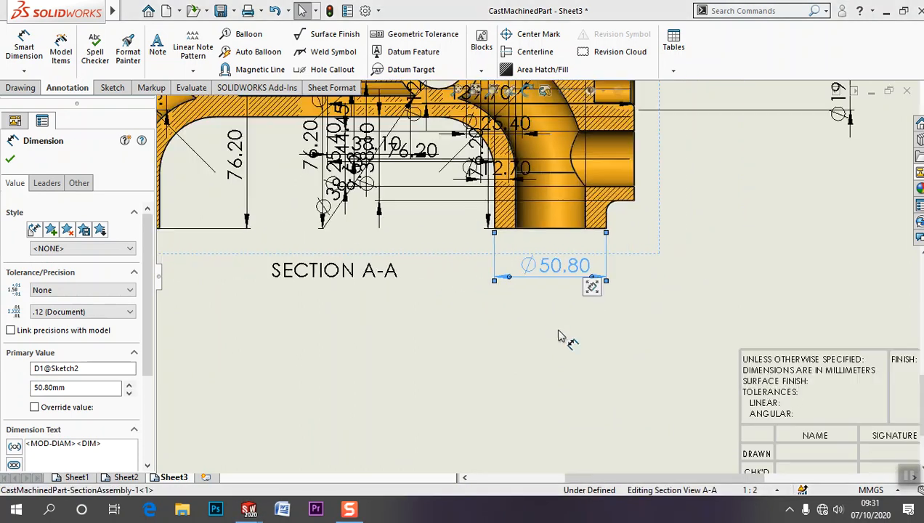
{"action": "left_click", "coordinate": [517, 351]}
{"action": "scroll", "coordinate": [517, 350], "scroll_direction": "up", "scroll_amount": 5}
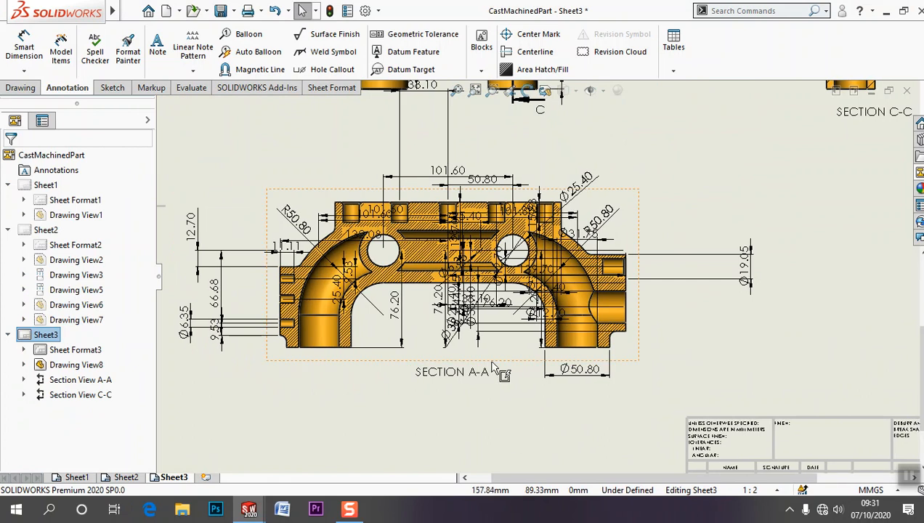
- Undo the recent changes back through the import of model dimensions into the bottom view and section view A-A
{"action": "scroll", "coordinate": [599, 240], "scroll_direction": "down", "scroll_amount": 2}
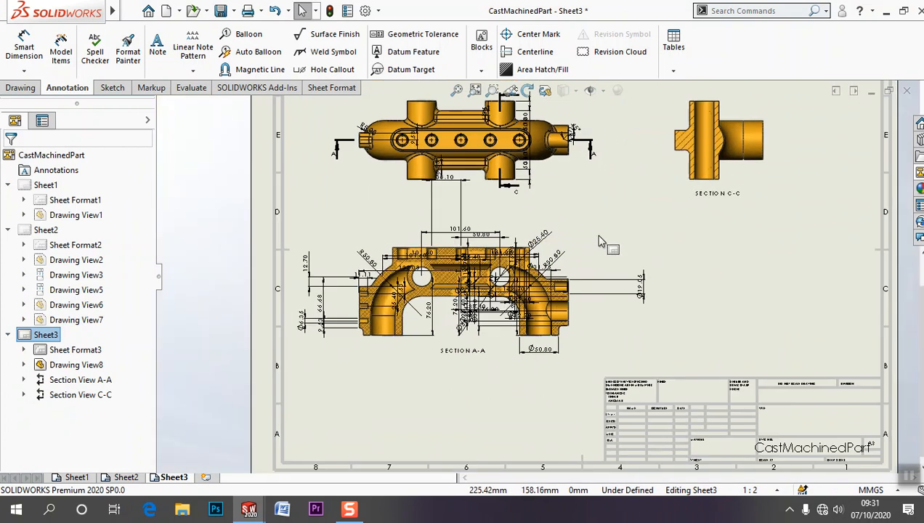
{"action": "left_click", "coordinate": [274, 10]}
{"action": "left_click", "coordinate": [276, 11]}
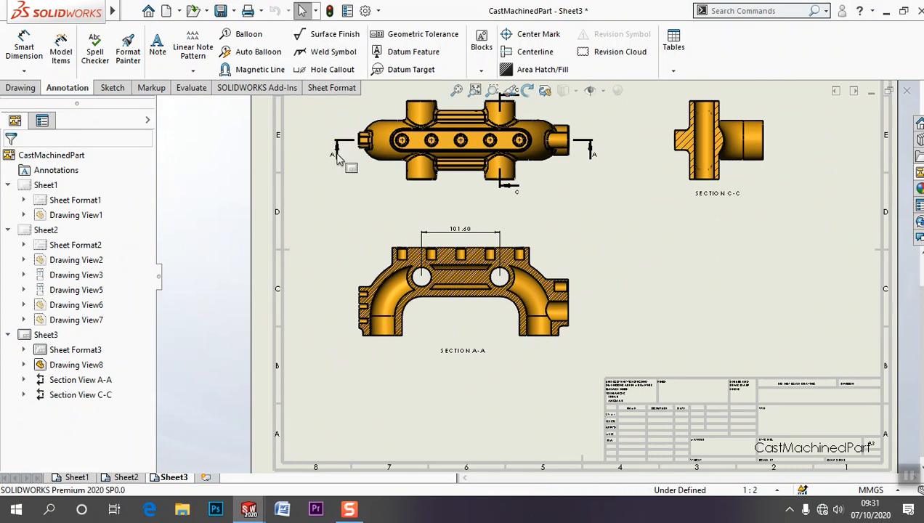
- Dimension the diameter of the left cross hole in section view A-A, placing the text outside the part at its upper left
{"action": "left_click", "coordinate": [24, 47]}
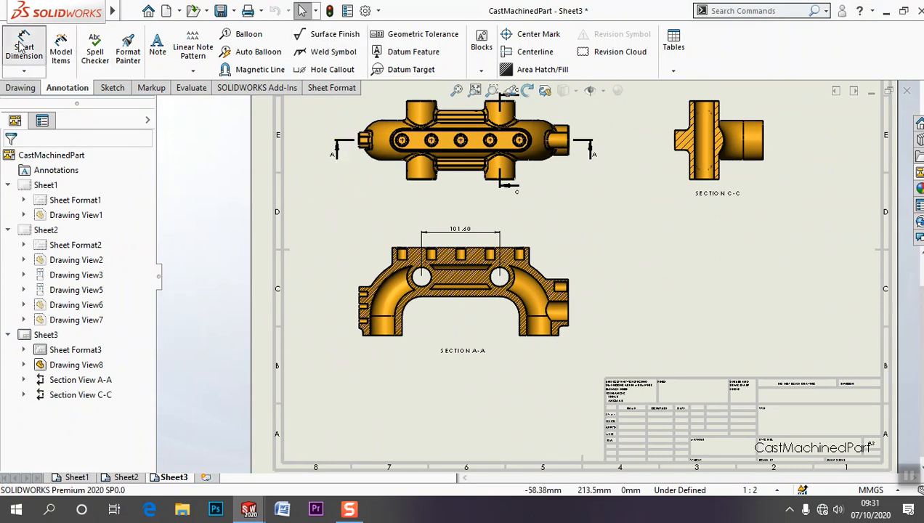
{"action": "scroll", "coordinate": [410, 298], "scroll_direction": "up", "scroll_amount": 3}
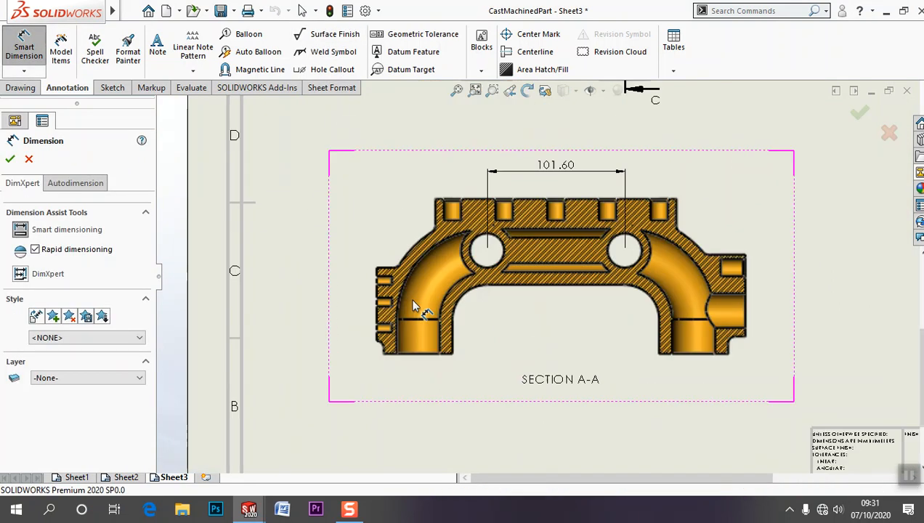
{"action": "left_click", "coordinate": [497, 264]}
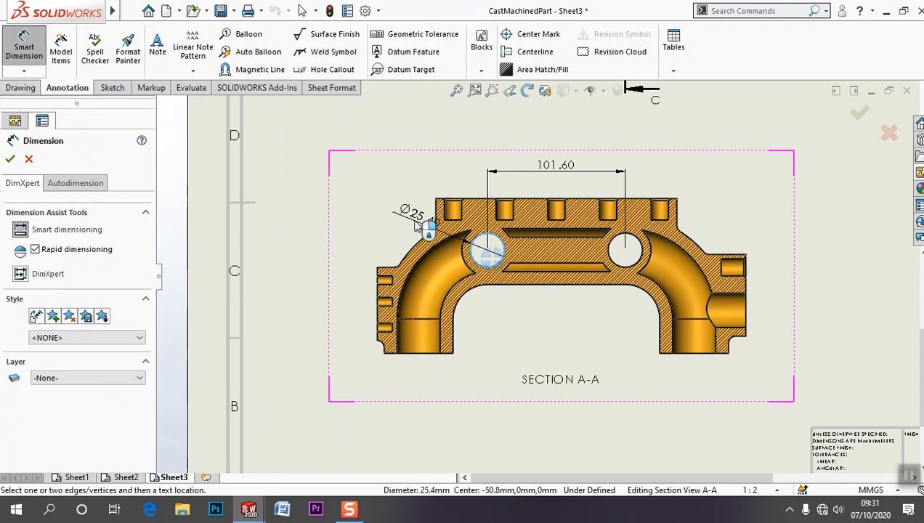
{"action": "left_click", "coordinate": [404, 217]}
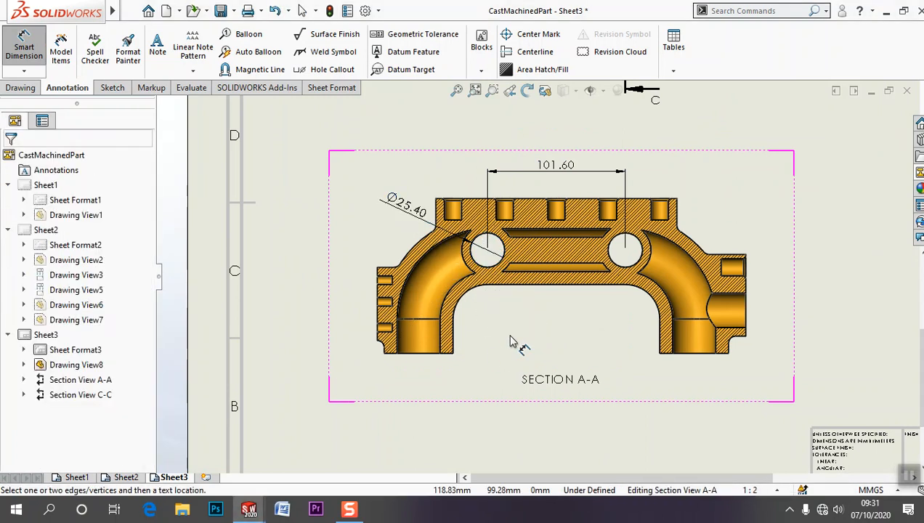
{"action": "scroll", "coordinate": [557, 310], "scroll_direction": "down", "scroll_amount": 4}
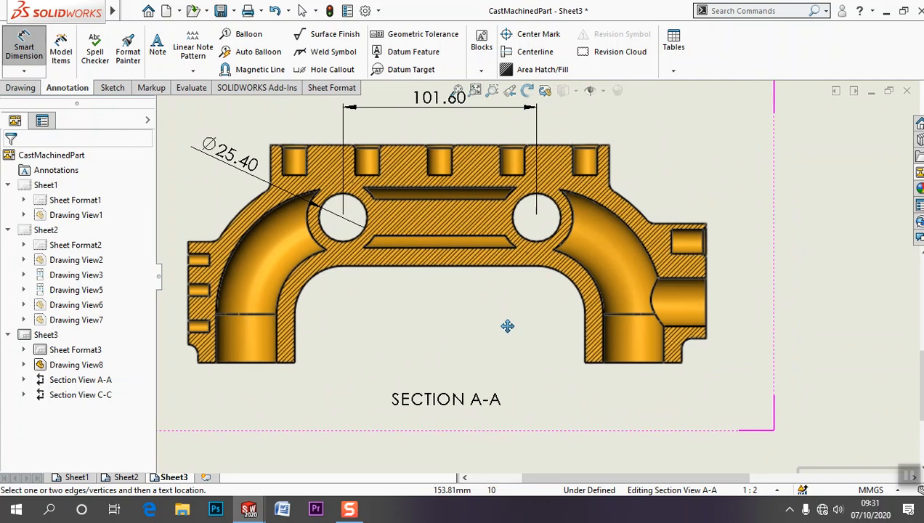
{"action": "scroll", "coordinate": [526, 338], "scroll_direction": "up", "scroll_amount": 3}
{"action": "key", "text": "Escape"}
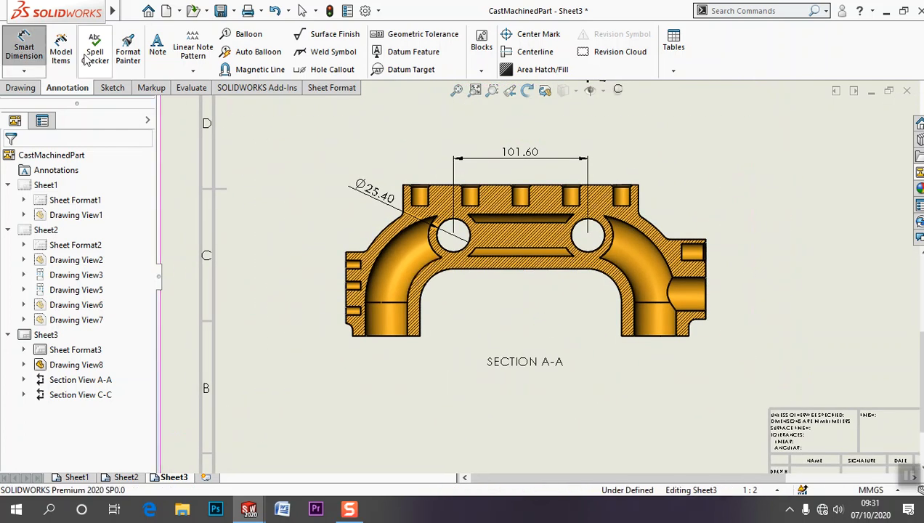
- Insert model items with Selected feature as the source, importing the dimensions of the upper-right blind hole in section view A-A
{"action": "left_click", "coordinate": [58, 54]}
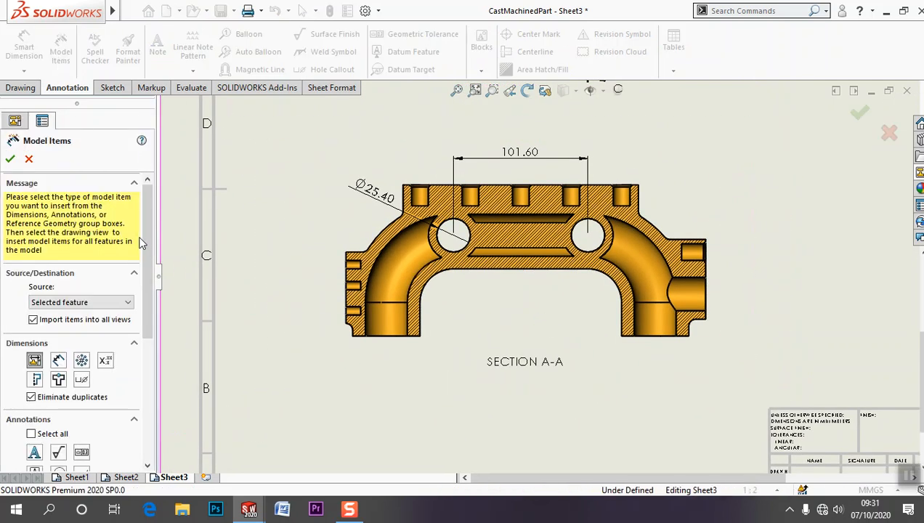
{"action": "left_click", "coordinate": [83, 301]}
{"action": "left_click", "coordinate": [83, 303]}
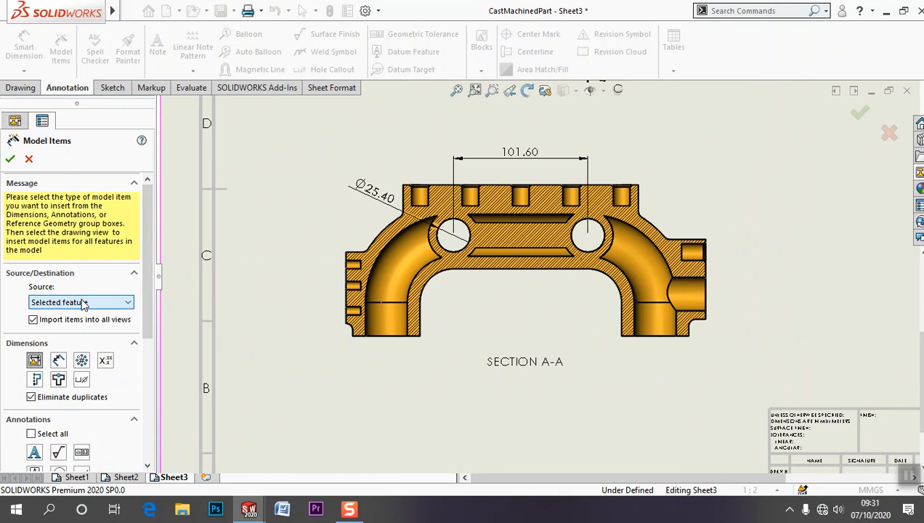
{"action": "left_click", "coordinate": [72, 311]}
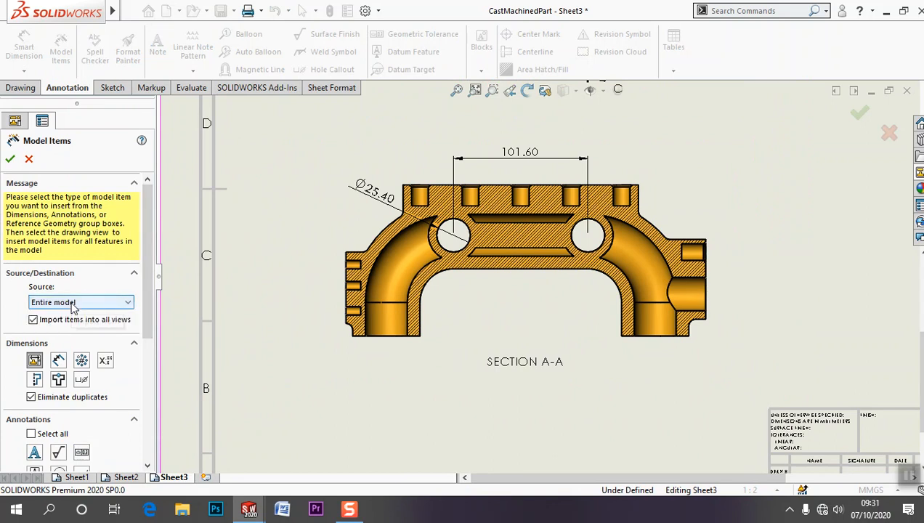
{"action": "left_click", "coordinate": [79, 324]}
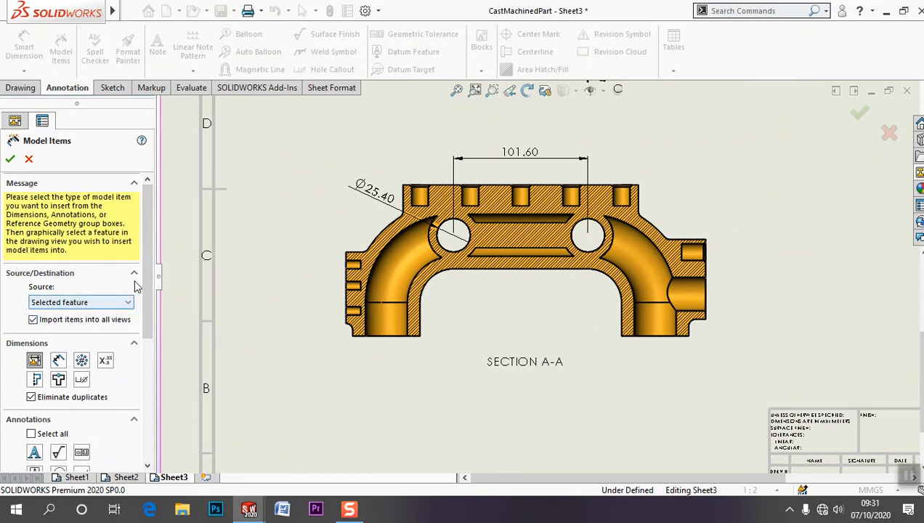
{"action": "scroll", "coordinate": [147, 275], "scroll_direction": "down", "scroll_amount": 4}
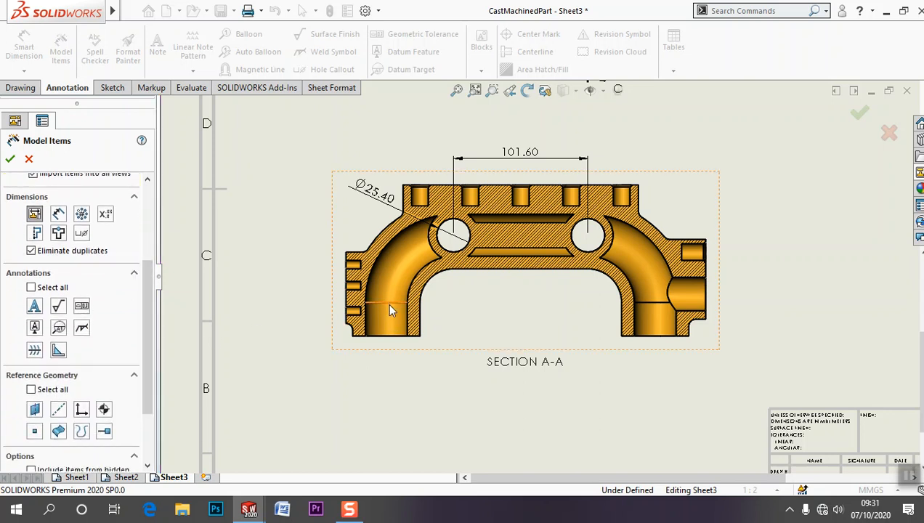
{"action": "scroll", "coordinate": [725, 243], "scroll_direction": "down", "scroll_amount": 5}
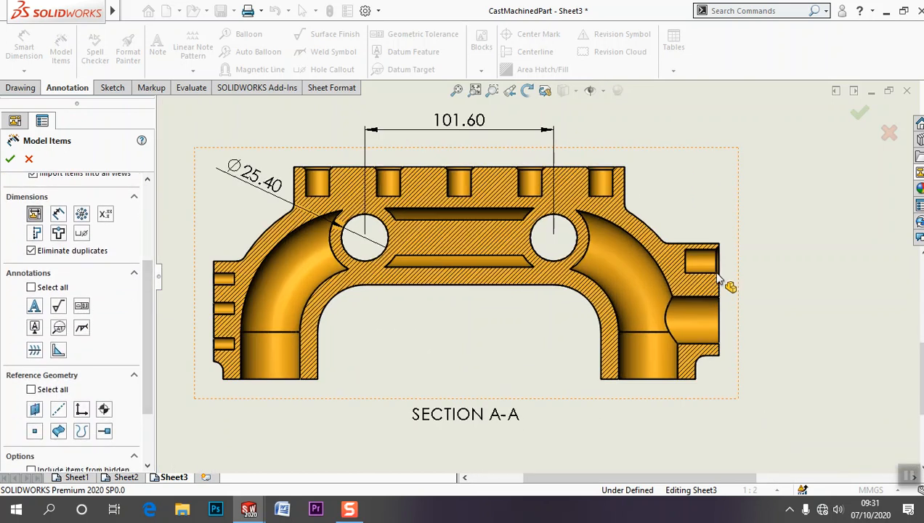
{"action": "scroll", "coordinate": [726, 271], "scroll_direction": "down", "scroll_amount": 1}
{"action": "left_click", "coordinate": [650, 257]}
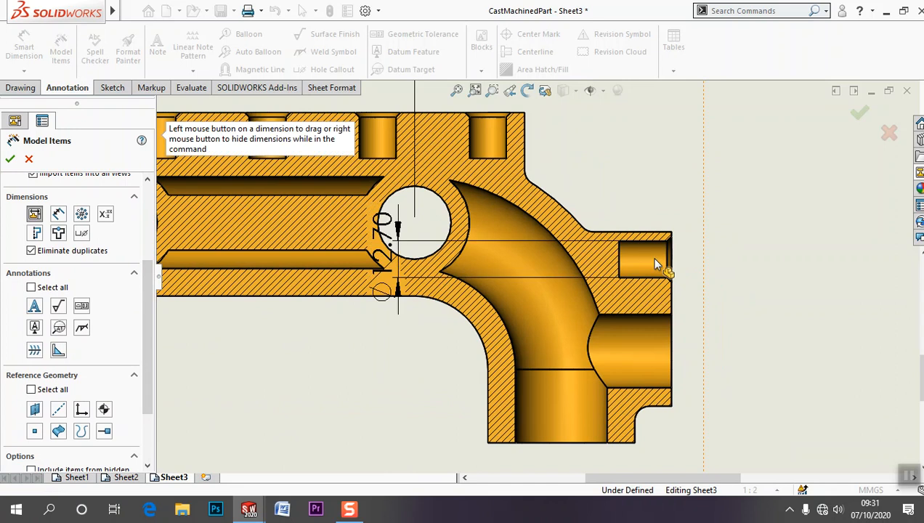
- Import the model dimensions of the right cross hole and the curved pipe body into section view A-A and finish the import
{"action": "left_click", "coordinate": [420, 234]}
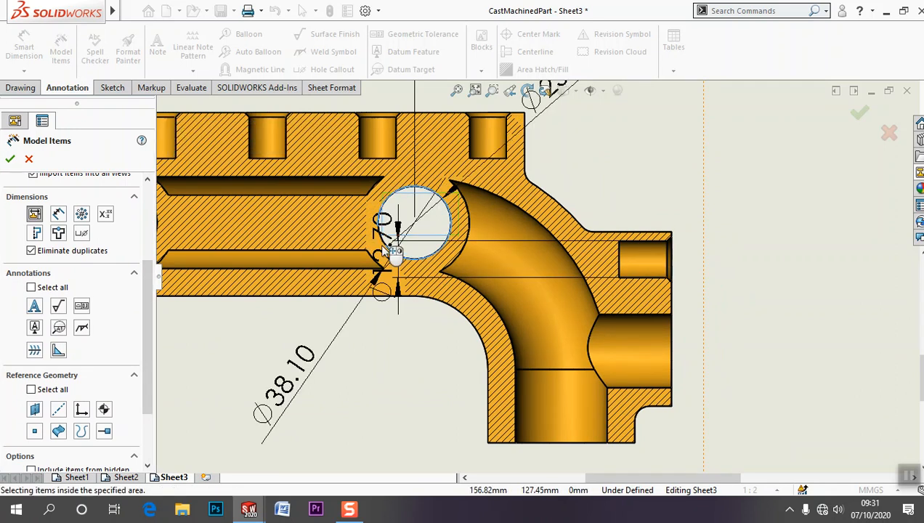
{"action": "scroll", "coordinate": [426, 342], "scroll_direction": "up", "scroll_amount": 3}
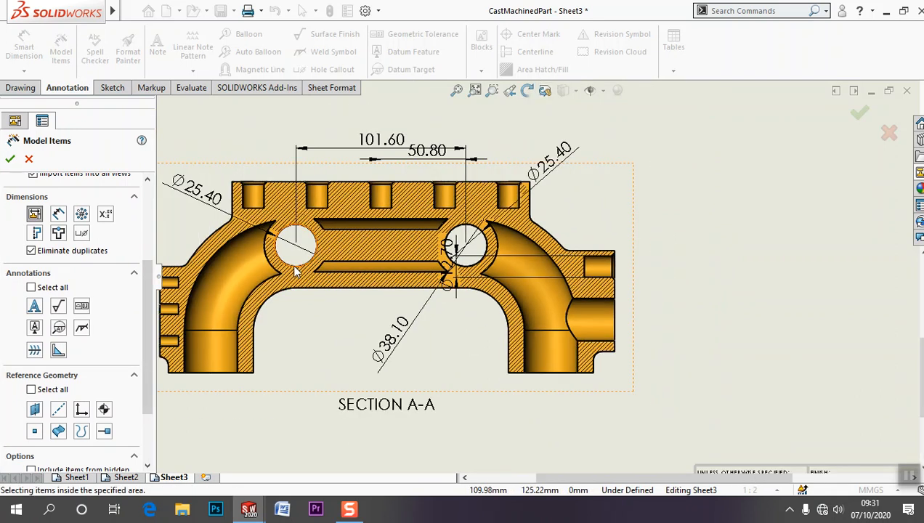
{"action": "middle_click_drag", "start_coordinate": [295, 320], "coordinate": [475, 308]}
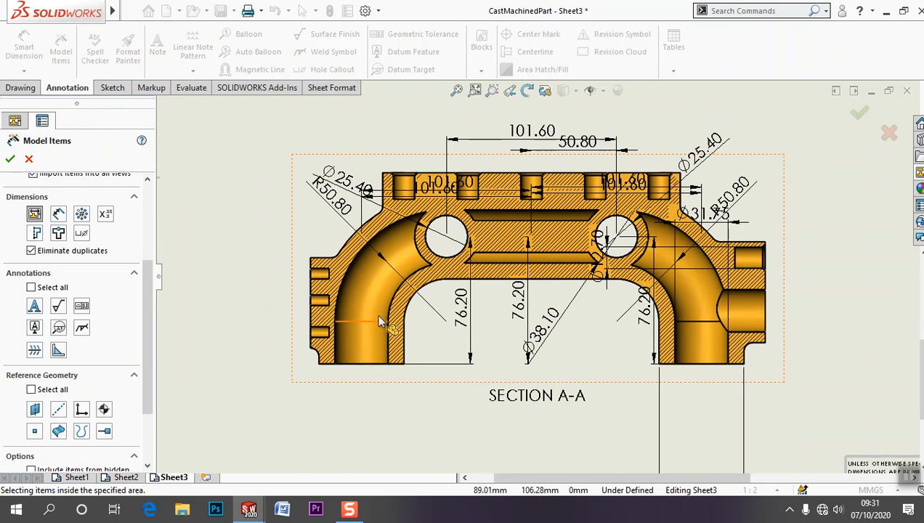
{"action": "left_click", "coordinate": [10, 161]}
{"action": "left_click", "coordinate": [243, 314]}
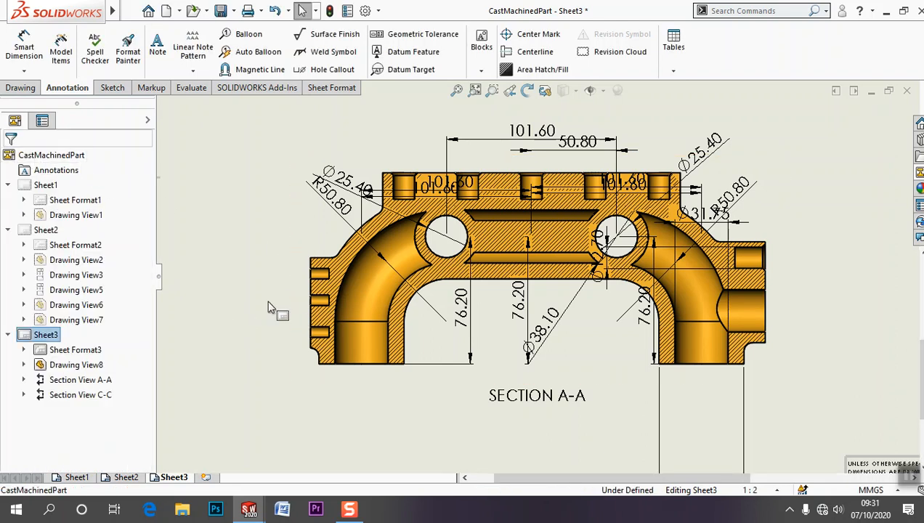
- In section A-A, move the right 101.60 and Ø31.75 dimensions below the part, right 76.20 and R50.80 outside it, and Ø38.10 nearer its hole
{"action": "left_click_drag", "start_coordinate": [633, 187], "coordinate": [618, 432]}
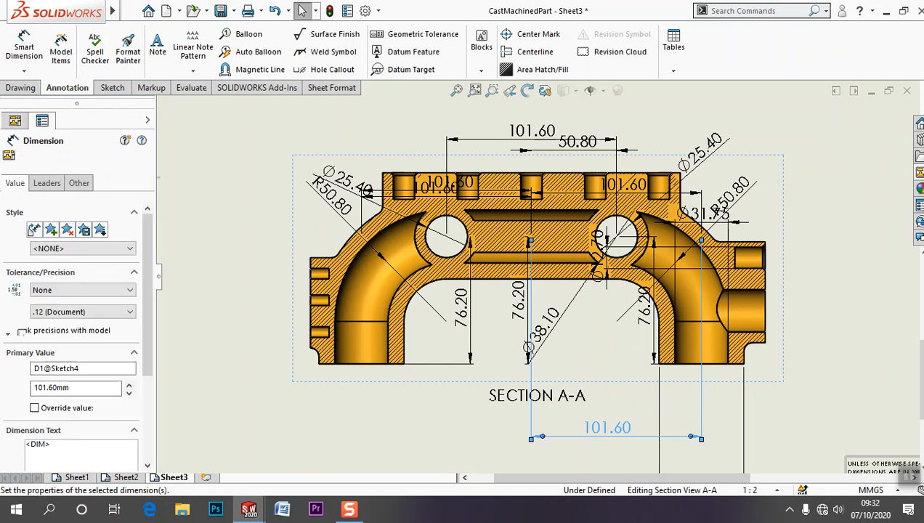
{"action": "left_click_drag", "start_coordinate": [543, 329], "coordinate": [573, 310]}
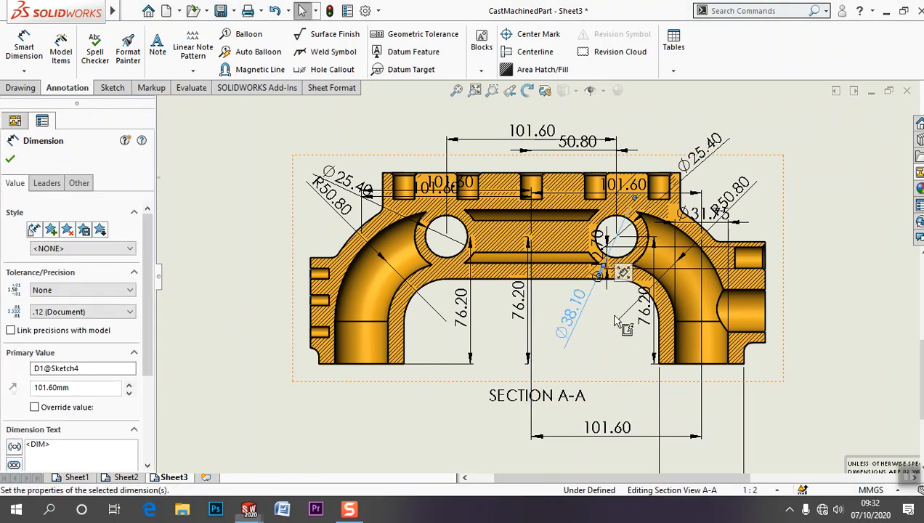
{"action": "mouse_move", "coordinate": [645, 319]}
{"action": "left_mouse_down"}
{"action": "mouse_move", "coordinate": [884, 324]}
{"action": "mouse_move", "coordinate": [826, 323]}
{"action": "left_mouse_up"}
{"action": "left_click", "coordinate": [767, 165]}
{"action": "mouse_move", "coordinate": [719, 214]}
{"action": "left_mouse_down"}
{"action": "mouse_move", "coordinate": [733, 392]}
{"action": "mouse_move", "coordinate": [795, 410]}
{"action": "left_mouse_up"}
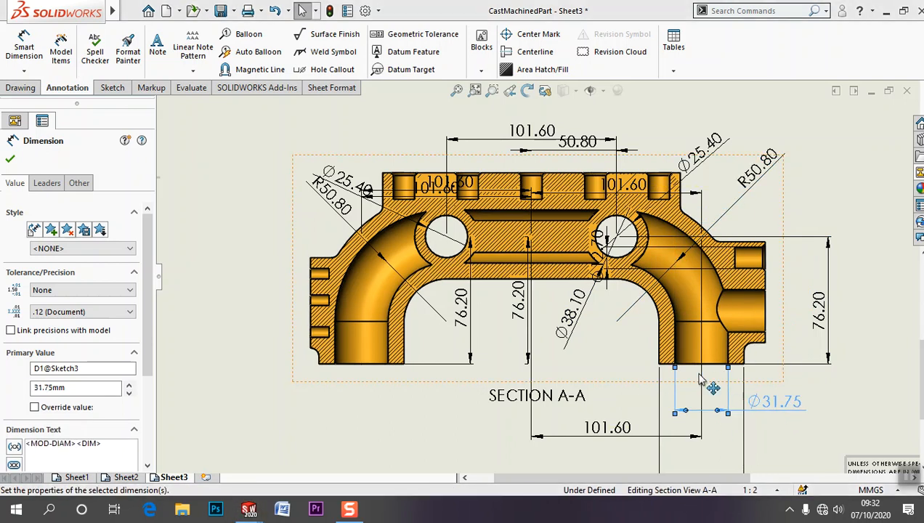
- Spread out the left Ø25.40 and R50.80 dimensions in section view A-A and move the left 101.60 dimension above the view
{"action": "mouse_move", "coordinate": [352, 181]}
{"action": "left_mouse_down"}
{"action": "mouse_move", "coordinate": [342, 164]}
{"action": "mouse_move", "coordinate": [357, 153]}
{"action": "left_mouse_up"}
{"action": "left_click_drag", "start_coordinate": [332, 194], "coordinate": [325, 197]}
{"action": "mouse_move", "coordinate": [394, 194]}
{"action": "left_mouse_down"}
{"action": "mouse_move", "coordinate": [454, 142]}
{"action": "mouse_move", "coordinate": [462, 131]}
{"action": "mouse_move", "coordinate": [454, 122]}
{"action": "left_mouse_up"}
{"action": "scroll", "coordinate": [454, 124], "scroll_direction": "up", "scroll_amount": 4}
{"action": "scroll", "coordinate": [523, 190], "scroll_direction": "down", "scroll_amount": 3}
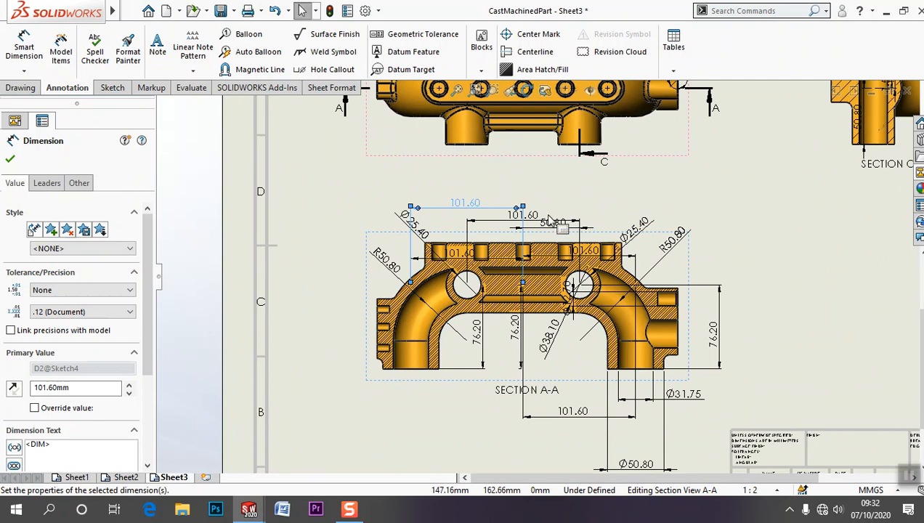
{"action": "scroll", "coordinate": [546, 242], "scroll_direction": "up", "scroll_amount": 5}
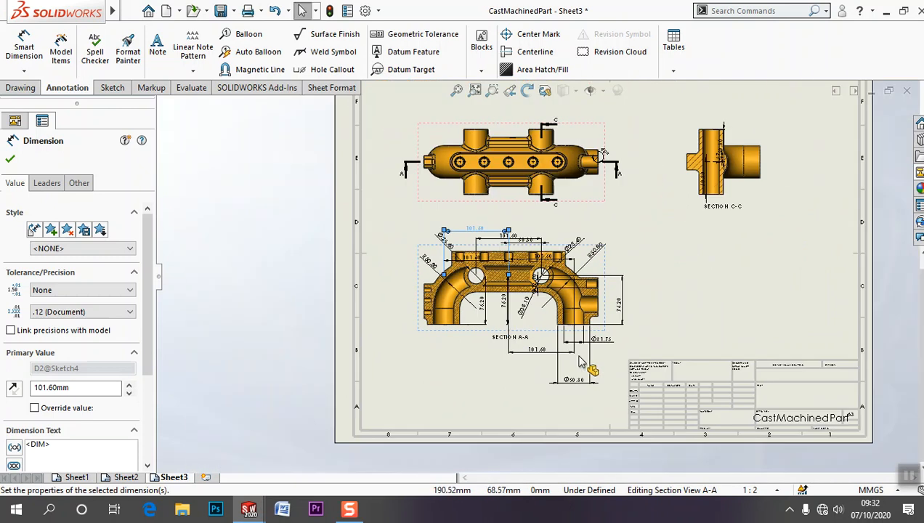
{"action": "middle_click_drag", "start_coordinate": [595, 370], "coordinate": [541, 404], "text": "ctrl"}
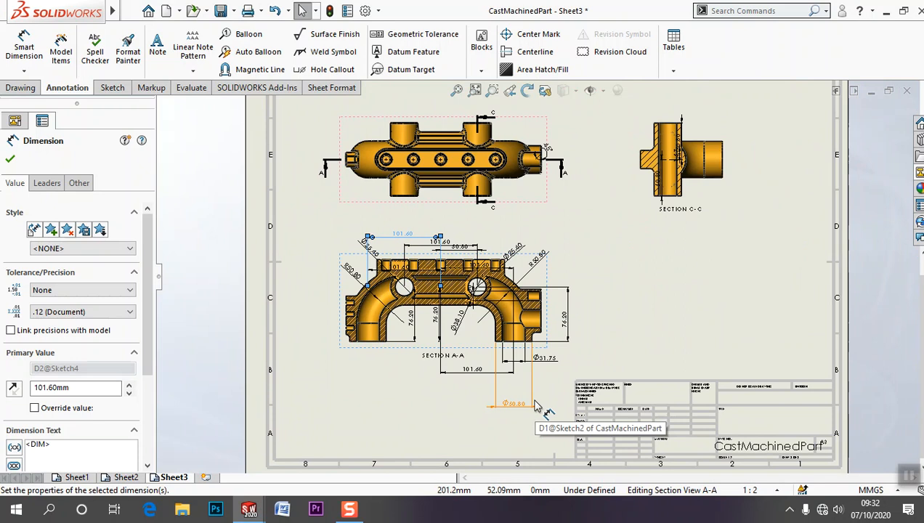
{"action": "left_click", "coordinate": [356, 364]}
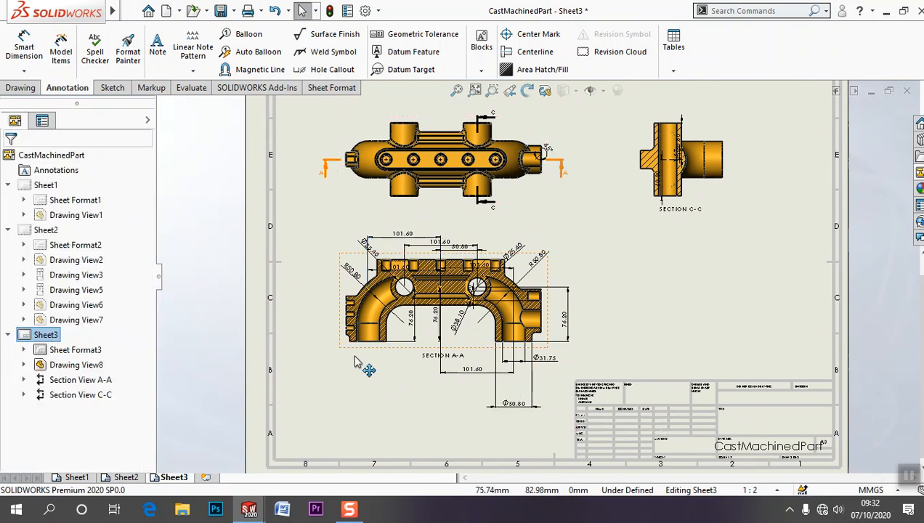
- Transfer the 101.60 dimension below section view A-A to the bottom view and place it beneath that view
{"action": "scroll", "coordinate": [354, 356], "scroll_direction": "down", "scroll_amount": 3}
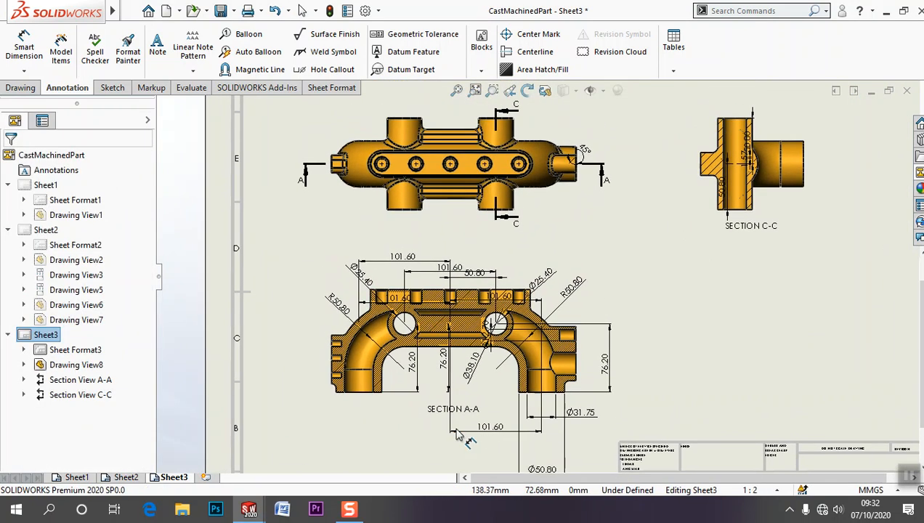
{"action": "left_click", "coordinate": [484, 430]}
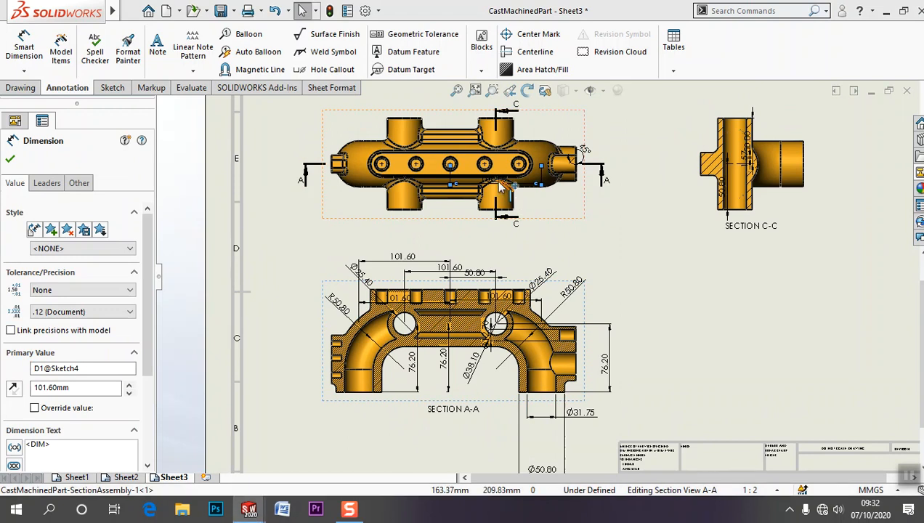
{"action": "mouse_move", "coordinate": [499, 199]}
{"action": "left_mouse_down"}
{"action": "mouse_move", "coordinate": [524, 181]}
{"action": "mouse_move", "coordinate": [481, 190]}
{"action": "left_mouse_up"}
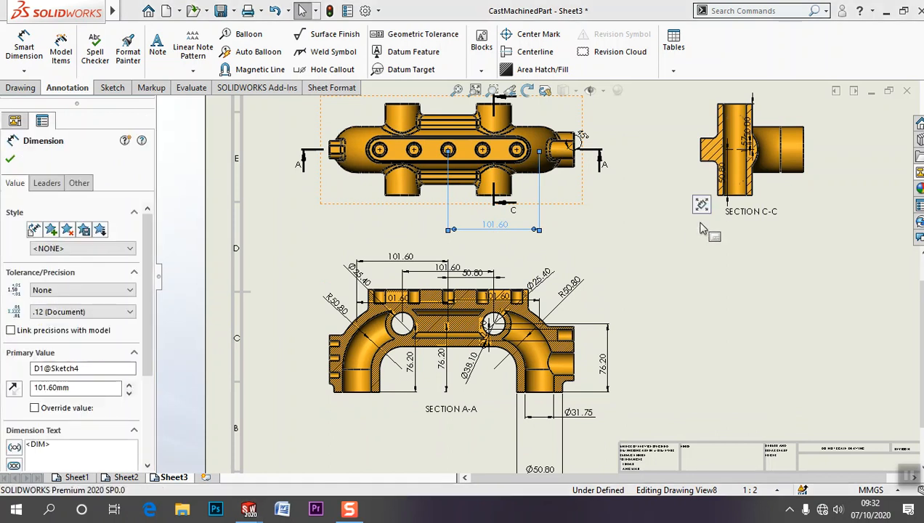
{"action": "left_click", "coordinate": [696, 280]}
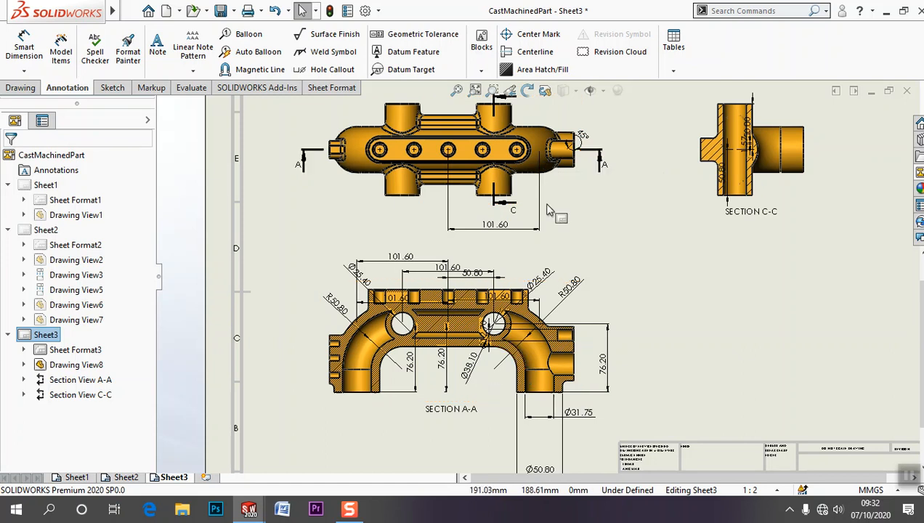
- Transfer the 50.80 dimension from section view A-A to the bottom view, placing it just above the 101.60 dimension
{"action": "left_click", "coordinate": [476, 281]}
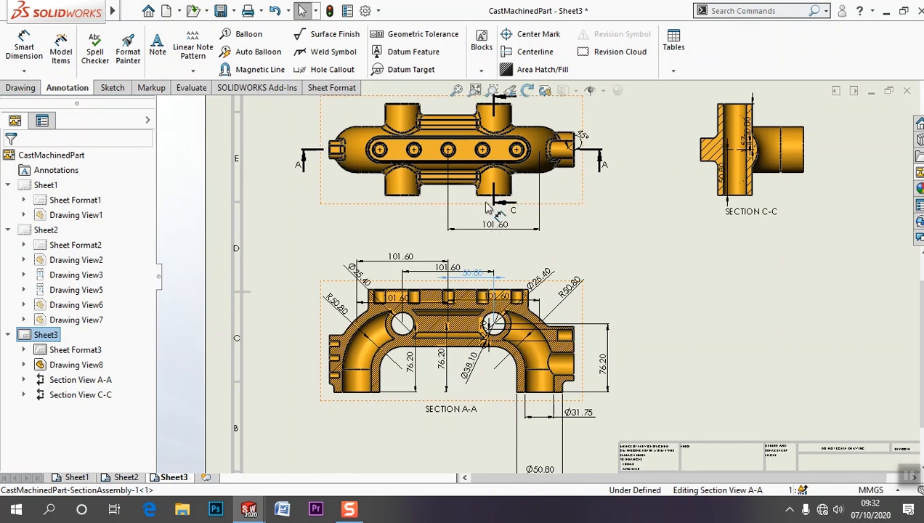
{"action": "mouse_move", "coordinate": [477, 178]}
{"action": "left_mouse_down", "text": "shift"}
{"action": "mouse_move", "coordinate": [471, 217]}
{"action": "mouse_move", "coordinate": [499, 245]}
{"action": "left_mouse_up", "text": "shift"}
{"action": "scroll", "coordinate": [496, 231], "scroll_direction": "down", "scroll_amount": 4}
{"action": "left_click", "coordinate": [532, 178]}
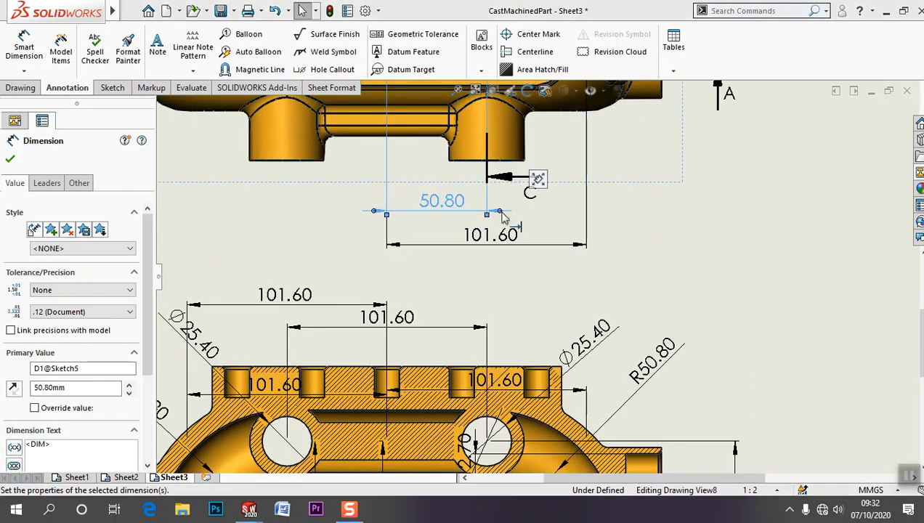
- Delete the upper-left 101.60 dimension and the central 76.20 dimension from section view A-A
{"action": "left_click", "coordinate": [636, 231]}
{"action": "scroll", "coordinate": [640, 218], "scroll_direction": "up", "scroll_amount": 3}
{"action": "scroll", "coordinate": [649, 167], "scroll_direction": "down", "scroll_amount": 2}
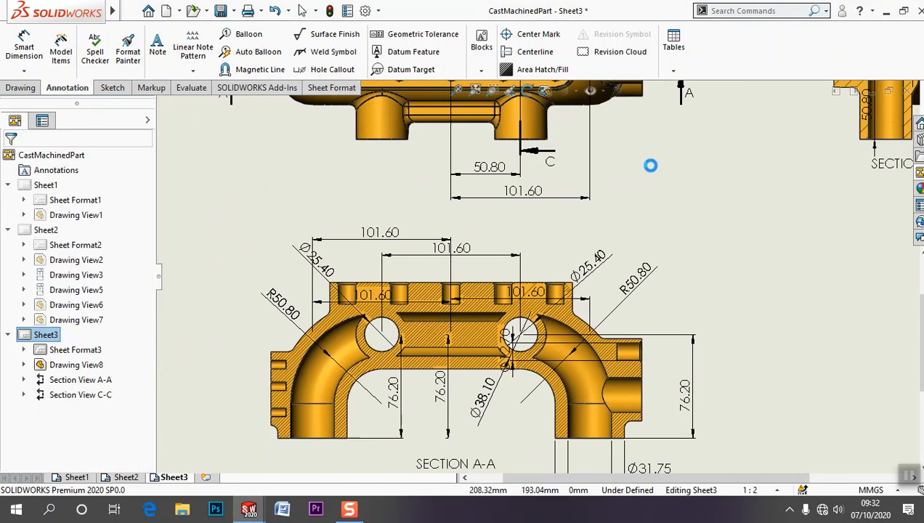
{"action": "left_click_drag", "start_coordinate": [472, 254], "coordinate": [468, 220]}
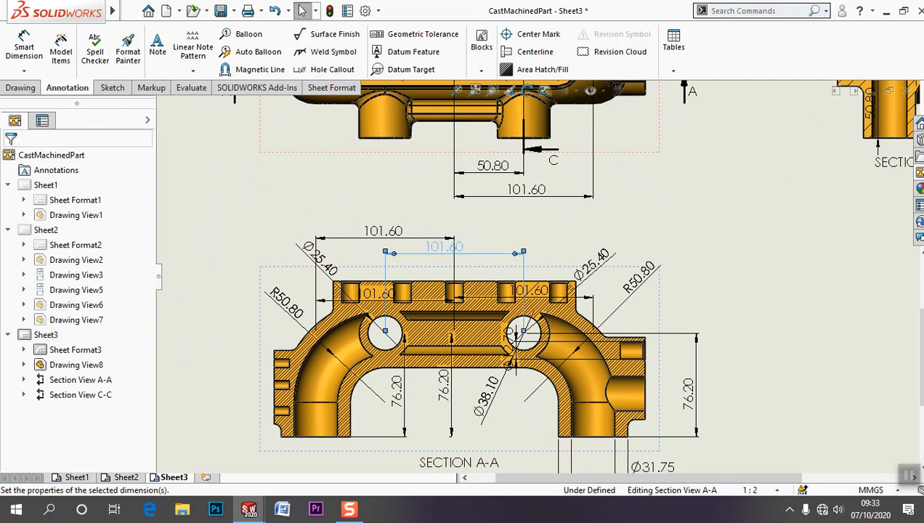
{"action": "left_click", "coordinate": [370, 237]}
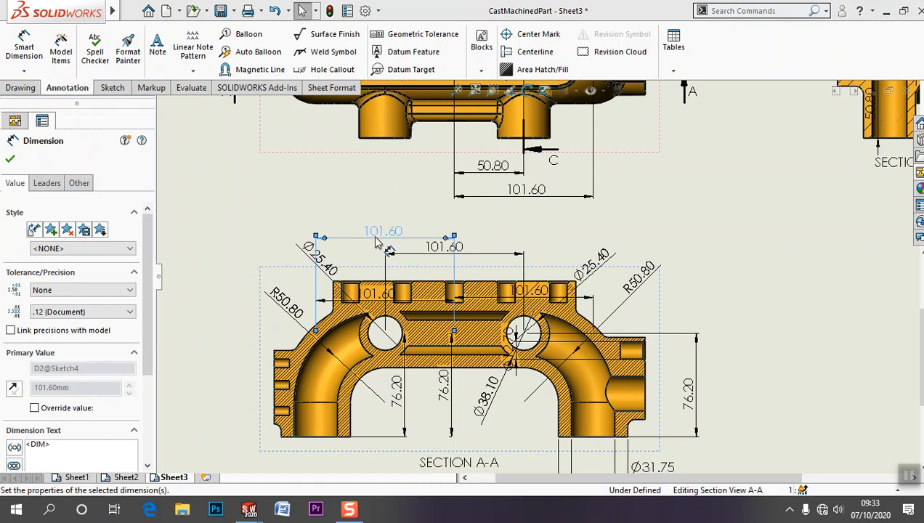
{"action": "key", "text": "Delete"}
{"action": "left_click", "coordinate": [444, 384]}
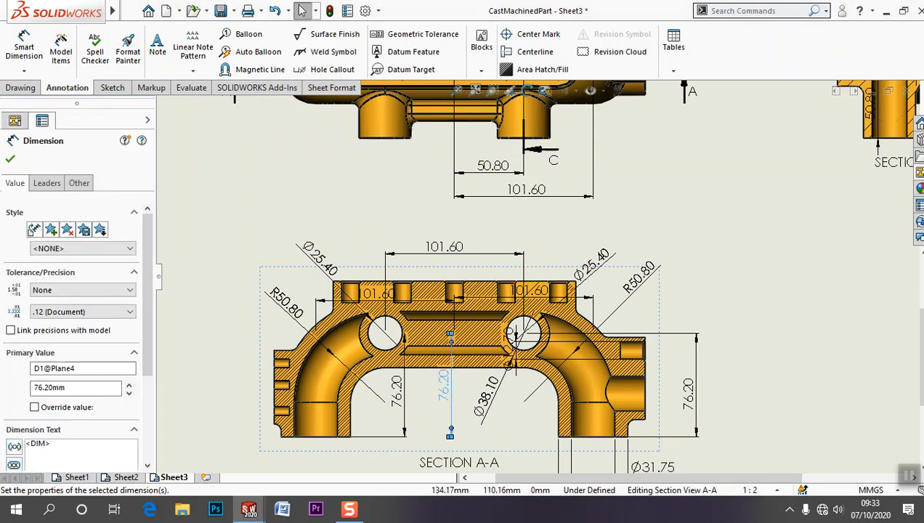
{"action": "key", "text": "Delete"}
- Delete both 101.60 dimensions inside section A-A, the right Ø25.40 dimension and the small vertical dimension at the right hole
{"action": "left_click", "coordinate": [373, 305]}
{"action": "key", "text": "Escape"}
{"action": "left_click", "coordinate": [538, 298]}
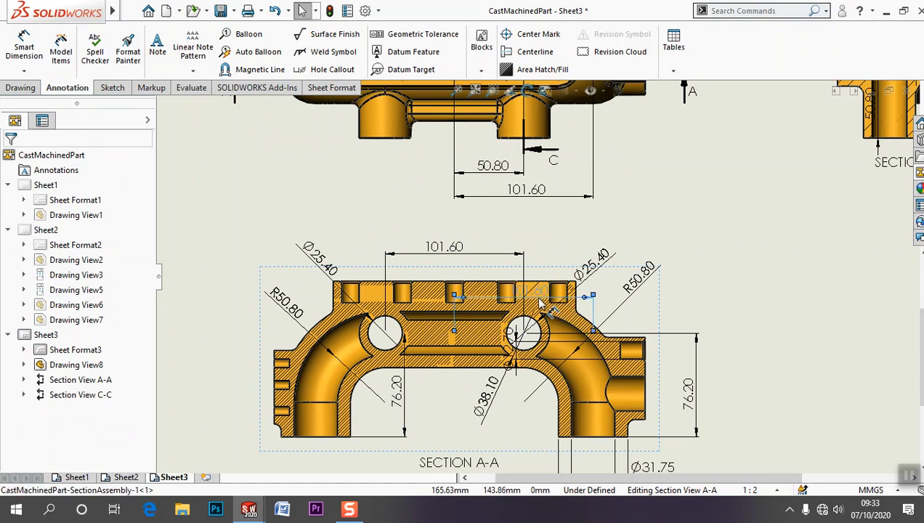
{"action": "key", "text": "Escape"}
{"action": "left_click_drag", "start_coordinate": [601, 267], "coordinate": [583, 234]}
{"action": "key", "text": "Delete"}
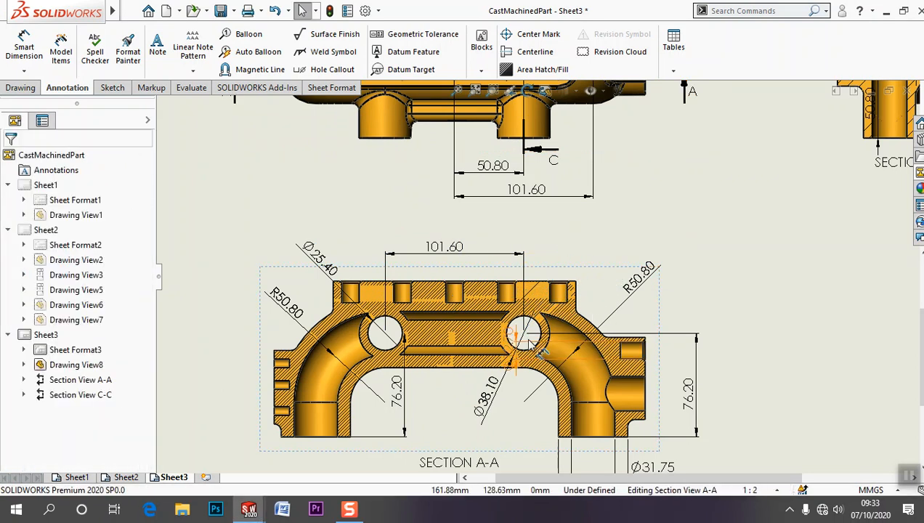
{"action": "key", "text": "Delete"}
- Move the inner 76.20 dimension outside the left end of section A-A and delete the 76.20 dimension on its right side
{"action": "mouse_move", "coordinate": [606, 332]}
{"action": "middle_mouse_down"}
{"action": "mouse_move", "coordinate": [629, 260]}
{"action": "mouse_move", "coordinate": [624, 282]}
{"action": "middle_mouse_up"}
{"action": "left_click_drag", "start_coordinate": [428, 359], "coordinate": [265, 353]}
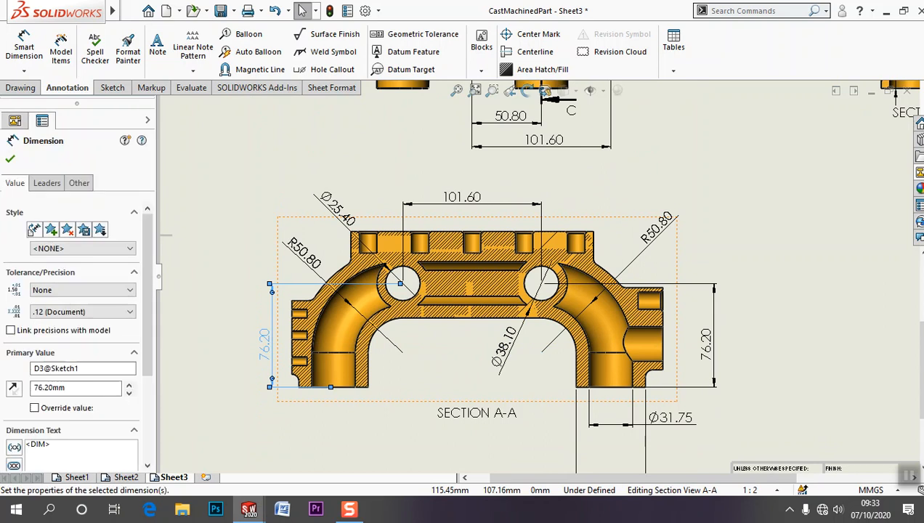
{"action": "left_click", "coordinate": [717, 412]}
{"action": "left_click", "coordinate": [715, 384]}
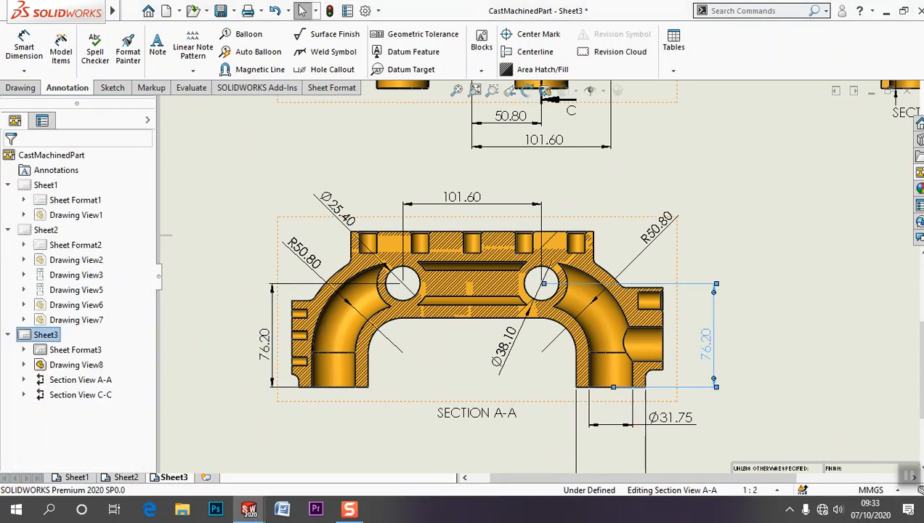
{"action": "key", "text": "Delete"}
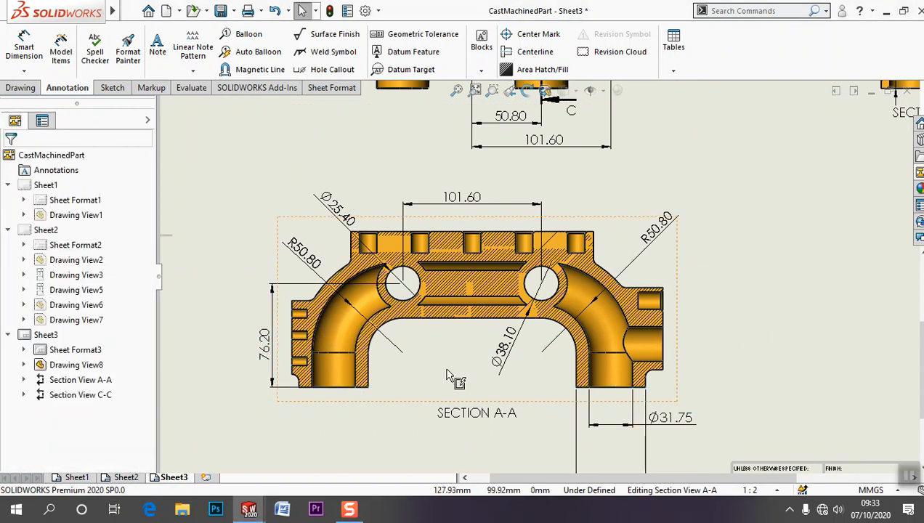
- Move the Ø50.80 dimension up to just below the Ø31.75 dimension under section view A-A
{"action": "scroll", "coordinate": [718, 293], "scroll_direction": "up", "scroll_amount": 5}
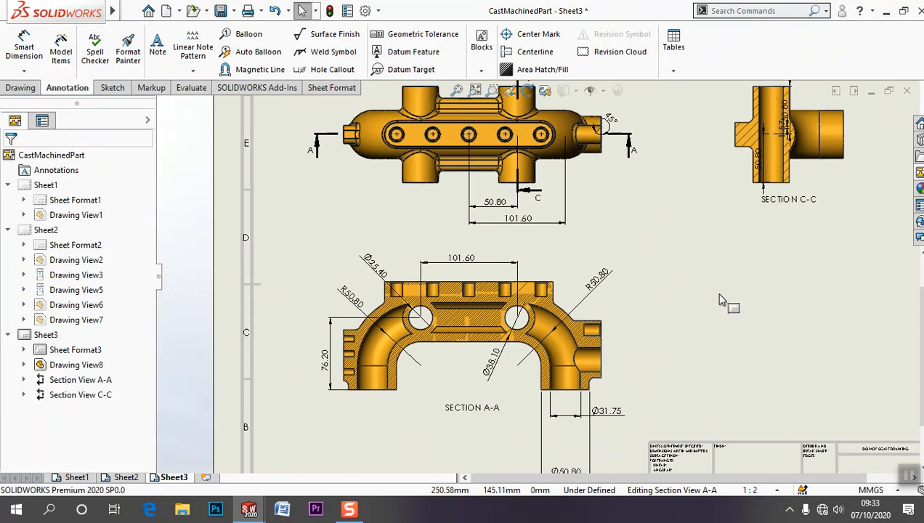
{"action": "left_click", "coordinate": [543, 416]}
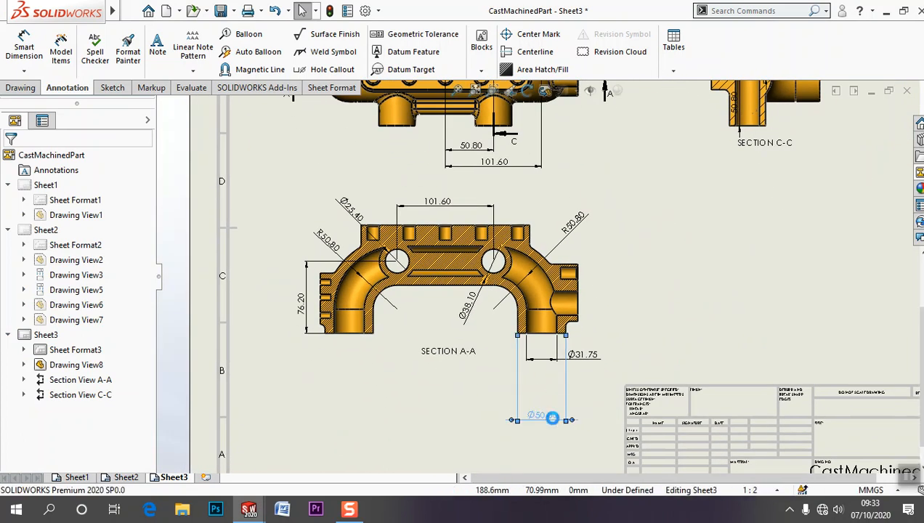
{"action": "left_click_drag", "start_coordinate": [543, 416], "coordinate": [549, 372]}
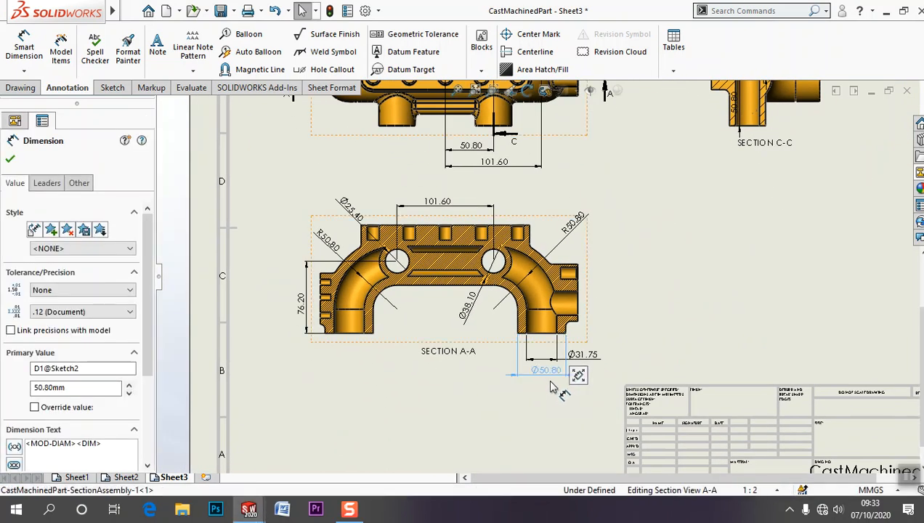
{"action": "left_click", "coordinate": [552, 385]}
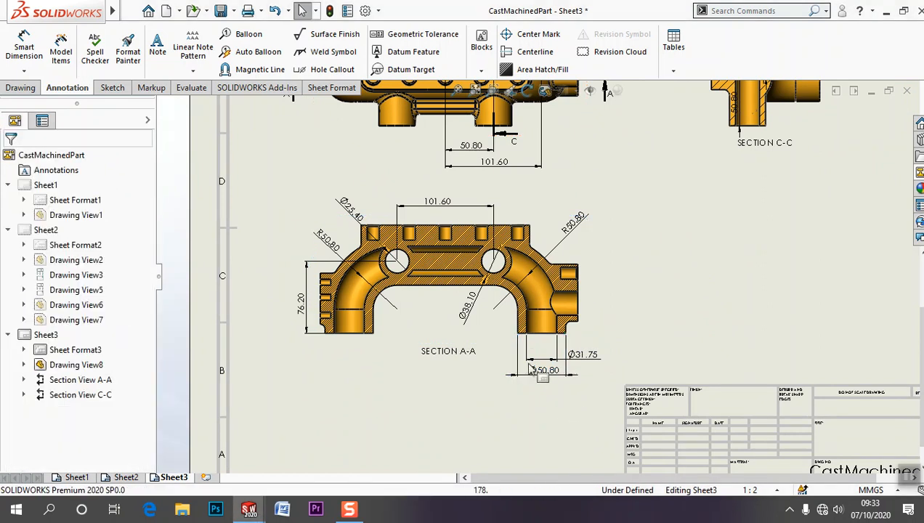
- Move the Ø38.10 dimension above the upper right of section A-A and display it as a radius
{"action": "scroll", "coordinate": [471, 378], "scroll_direction": "down", "scroll_amount": 2}
{"action": "scroll", "coordinate": [365, 312], "scroll_direction": "down", "scroll_amount": 2}
{"action": "scroll", "coordinate": [294, 315], "scroll_direction": "down", "scroll_amount": 1}
{"action": "left_click_drag", "start_coordinate": [537, 367], "coordinate": [657, 182]}
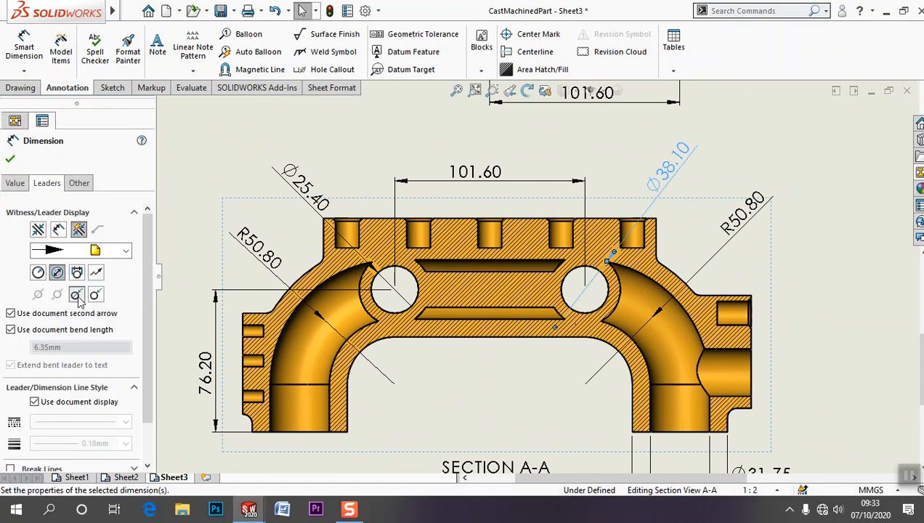
{"action": "left_click", "coordinate": [77, 295]}
{"action": "left_click", "coordinate": [93, 294]}
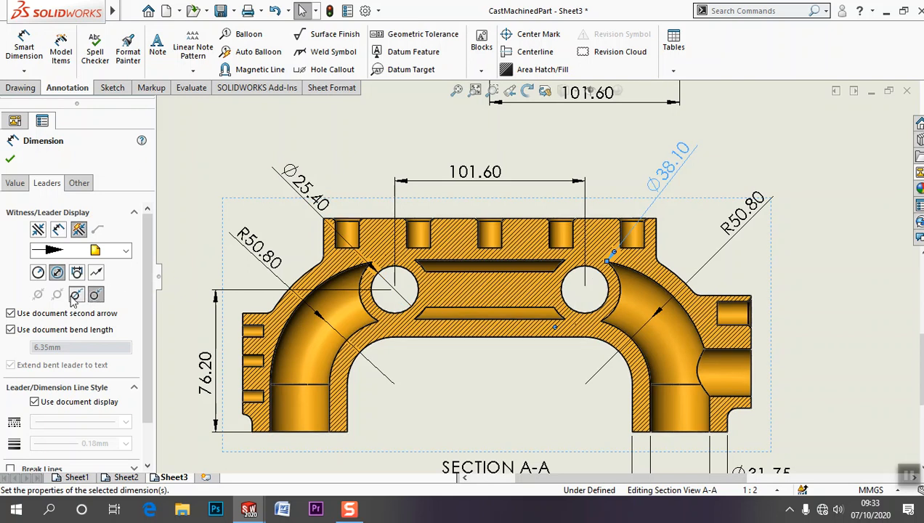
{"action": "left_click", "coordinate": [73, 298]}
{"action": "left_click", "coordinate": [39, 273]}
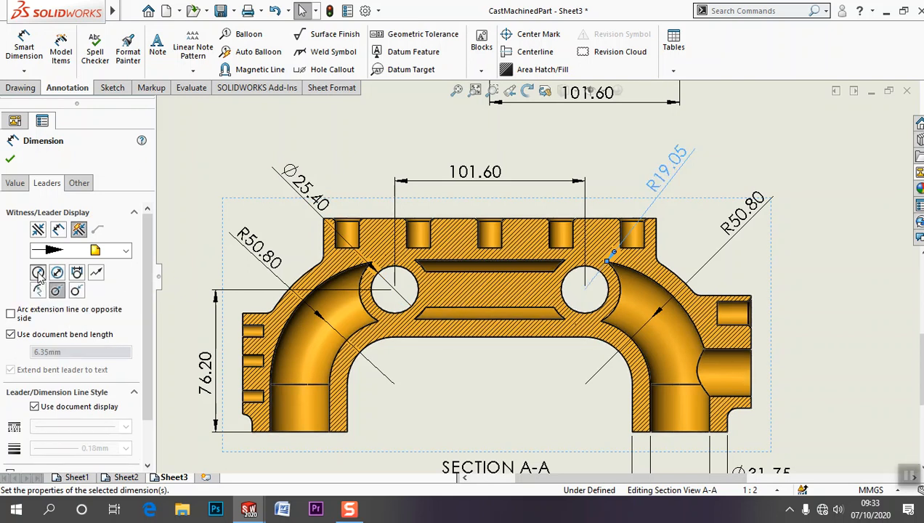
{"action": "left_click", "coordinate": [11, 159]}
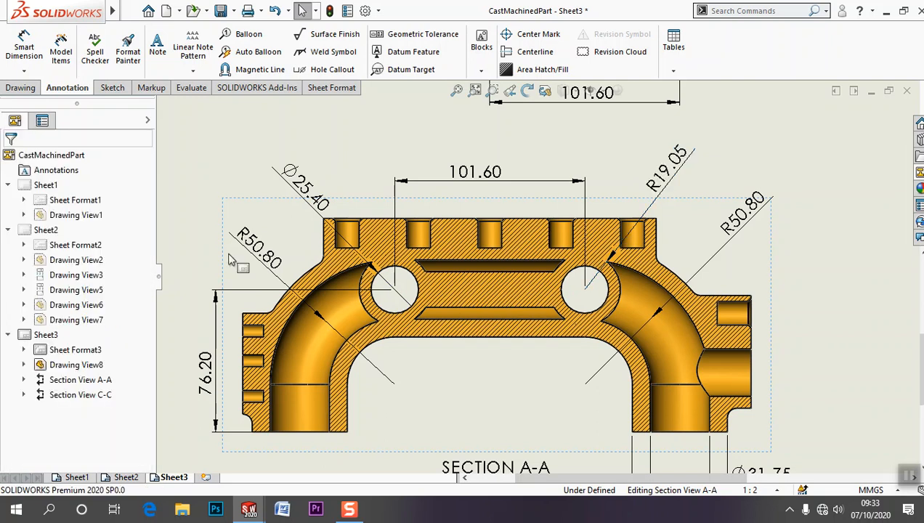
{"action": "scroll", "coordinate": [371, 276], "scroll_direction": "up", "scroll_amount": 5}
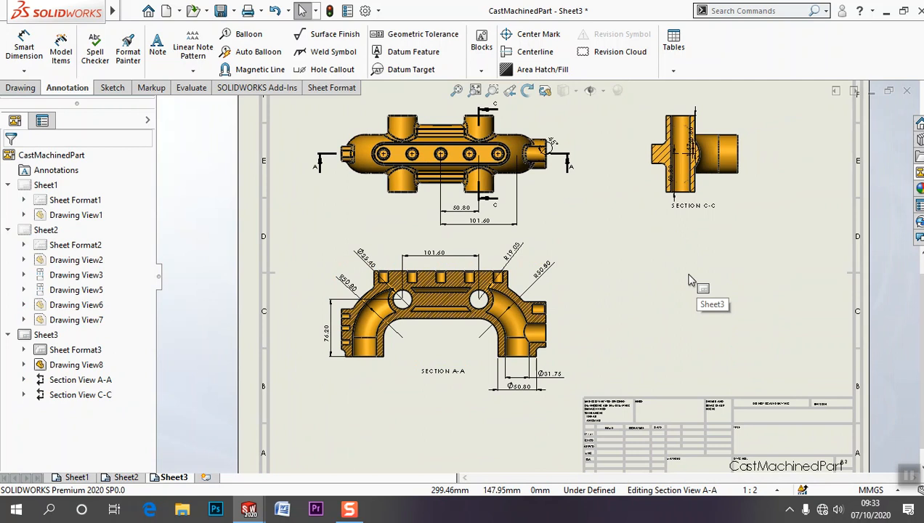
{"action": "scroll", "coordinate": [541, 309], "scroll_direction": "down", "scroll_amount": 8}
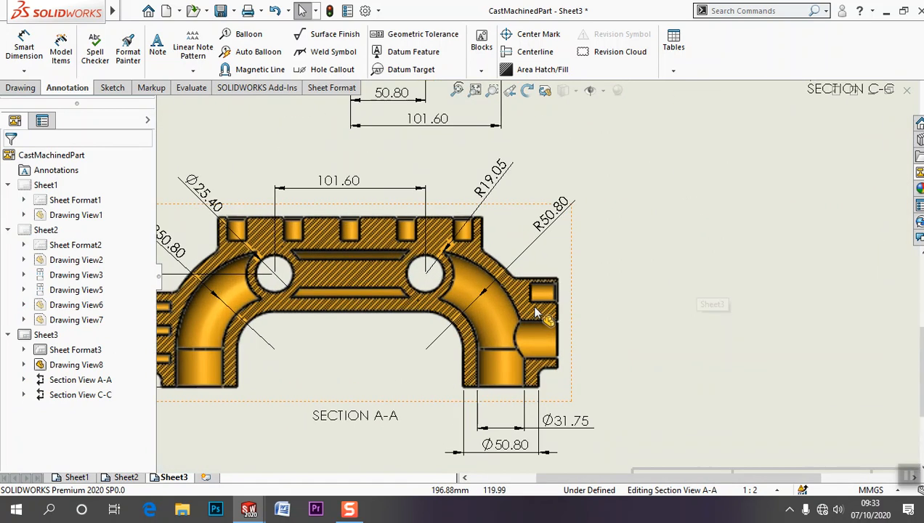
{"action": "scroll", "coordinate": [571, 261], "scroll_direction": "down", "scroll_amount": 8}
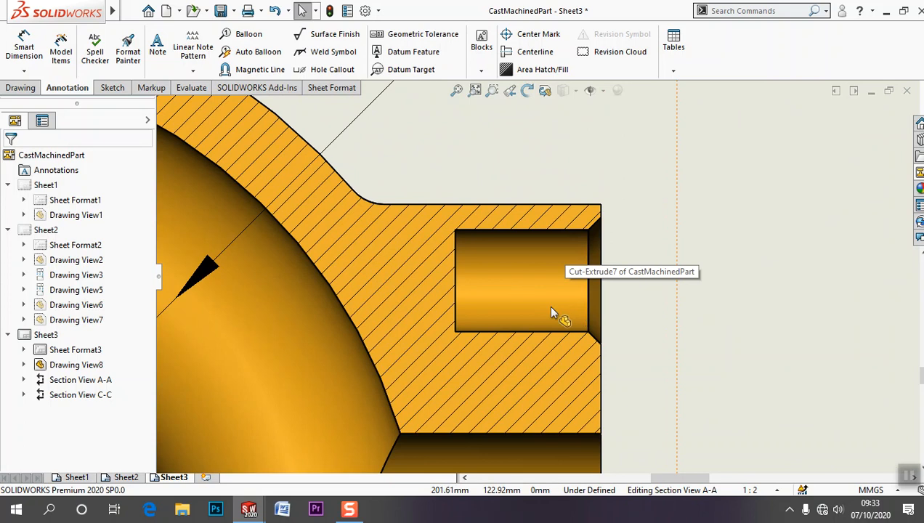
{"action": "scroll", "coordinate": [551, 311], "scroll_direction": "up", "scroll_amount": 10}
{"action": "scroll", "coordinate": [501, 363], "scroll_direction": "down", "scroll_amount": 5}
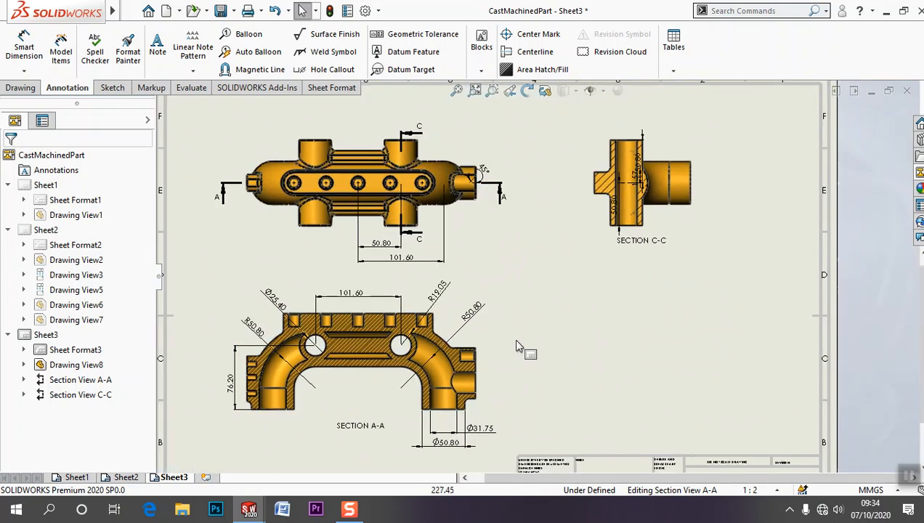
- Set the display style of the parent view above section A-A to Hidden Lines Visible
{"action": "left_click", "coordinate": [481, 233]}
{"action": "left_click_drag", "start_coordinate": [145, 269], "coordinate": [145, 339]}
{"action": "left_click", "coordinate": [53, 363]}
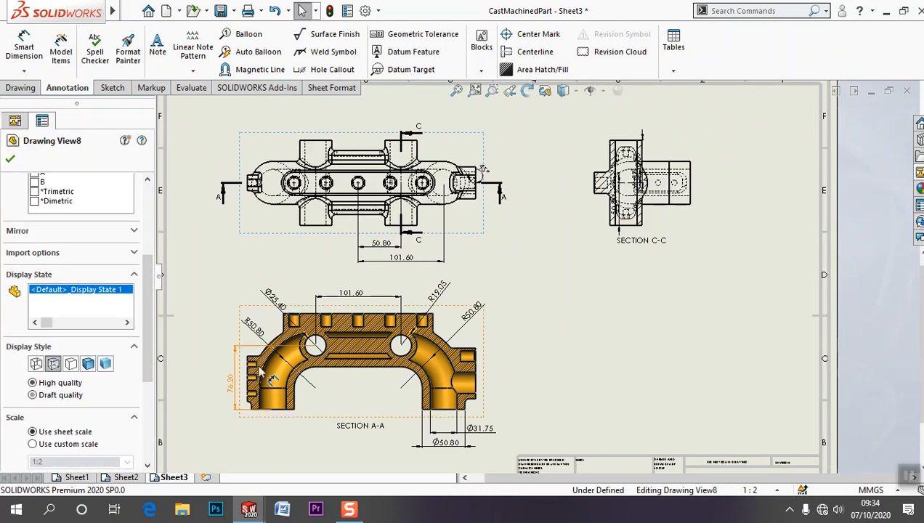
{"action": "left_click", "coordinate": [609, 332]}
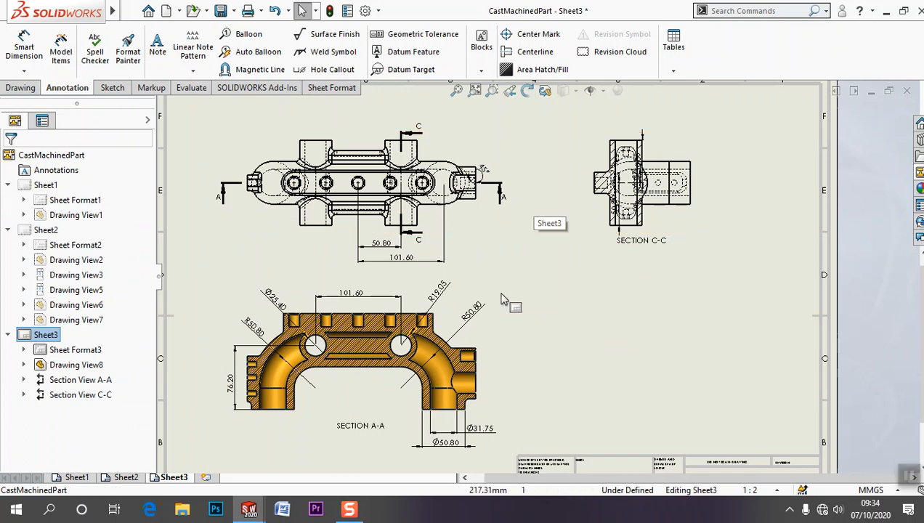
- Start a detail view with a circle of about 17.5 mm radius around the small blind hole at section A-A's right end
{"action": "scroll", "coordinate": [516, 290], "scroll_direction": "down", "scroll_amount": 5}
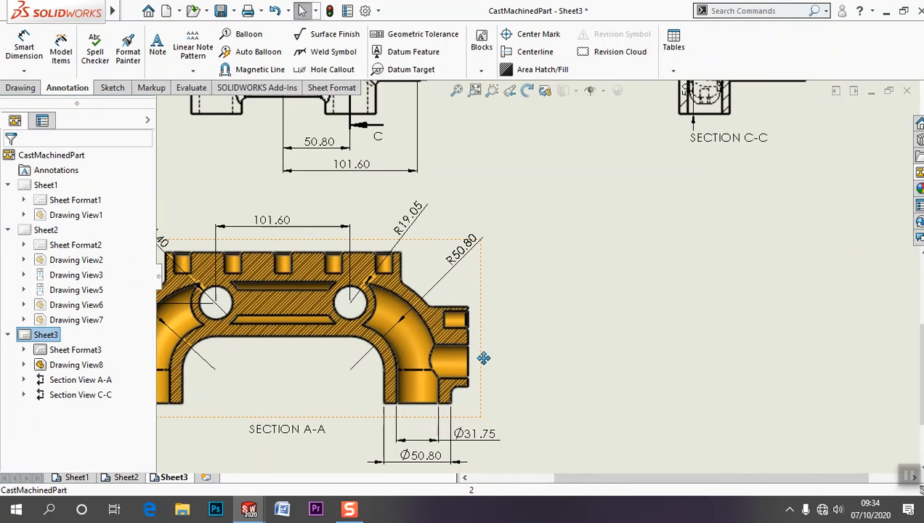
{"action": "mouse_move", "coordinate": [473, 363]}
{"action": "middle_mouse_down"}
{"action": "mouse_move", "coordinate": [519, 323]}
{"action": "mouse_move", "coordinate": [521, 343]}
{"action": "mouse_move", "coordinate": [520, 247]}
{"action": "middle_mouse_up"}
{"action": "scroll", "coordinate": [481, 328], "scroll_direction": "down", "scroll_amount": 3}
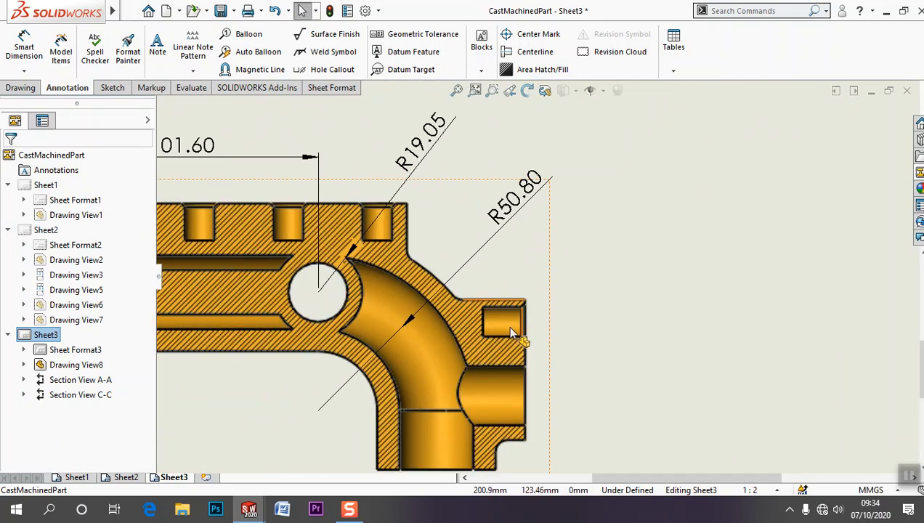
{"action": "left_click", "coordinate": [24, 88]}
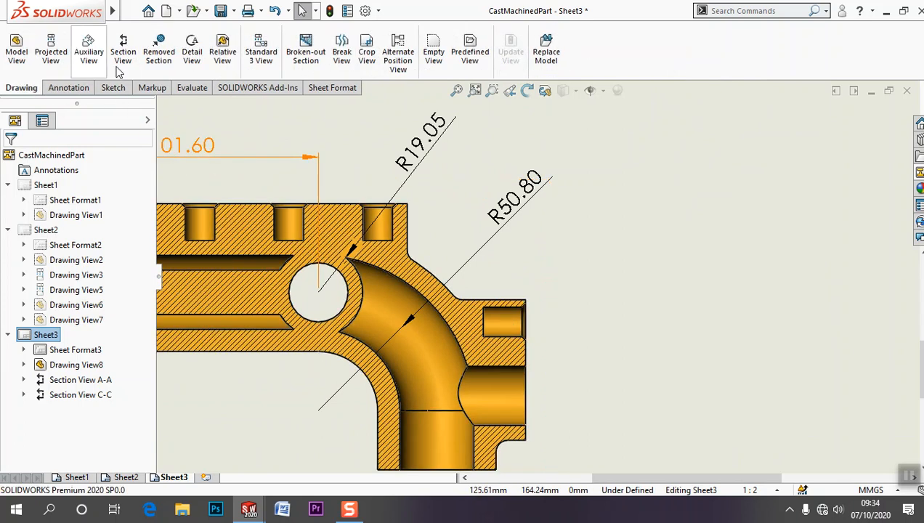
{"action": "left_click", "coordinate": [193, 52]}
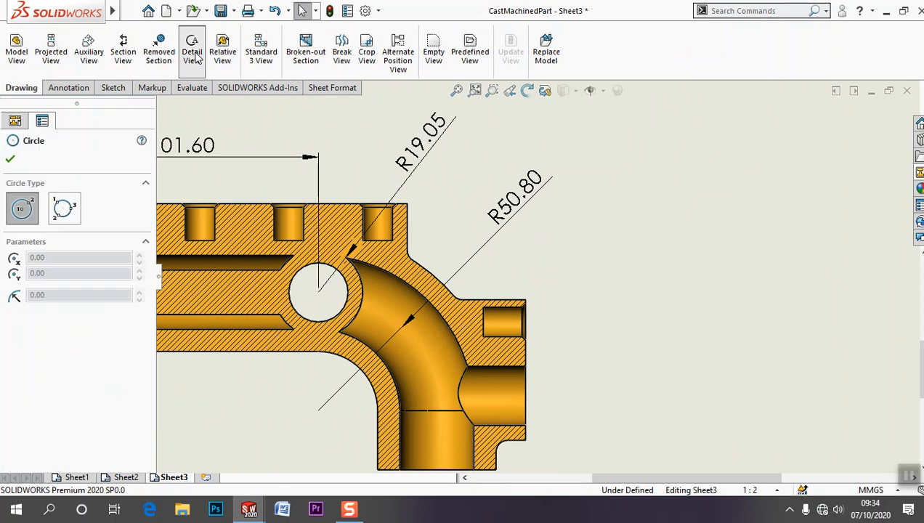
{"action": "left_click", "coordinate": [506, 322]}
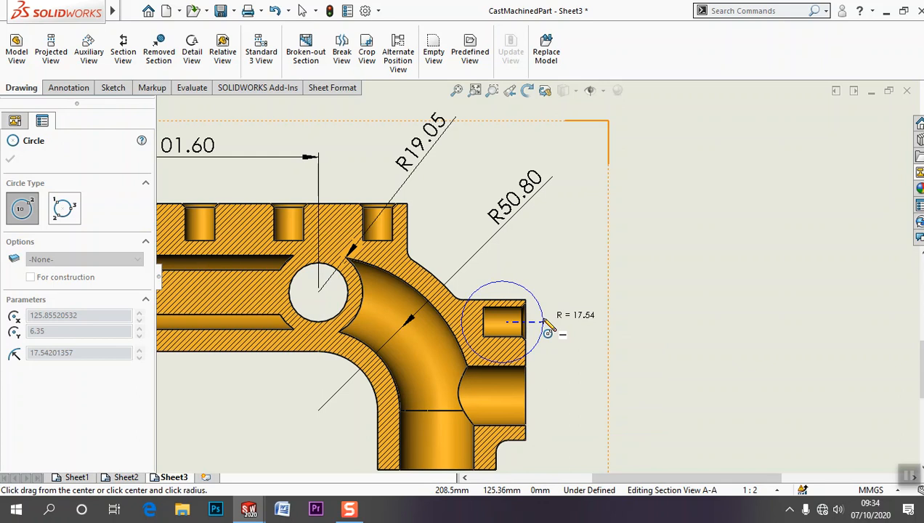
{"action": "left_click", "coordinate": [543, 323]}
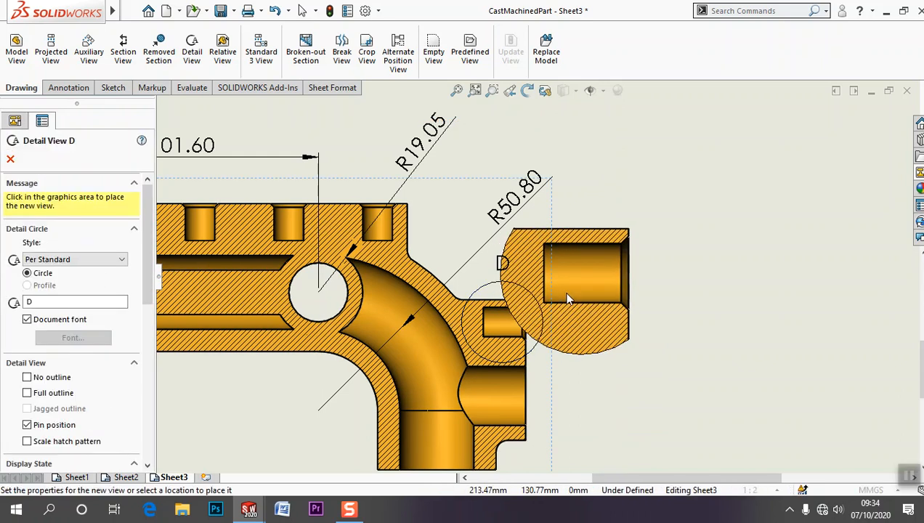
- Set the new detail view's custom scale to 2:1
{"action": "left_click_drag", "start_coordinate": [143, 280], "coordinate": [153, 377]}
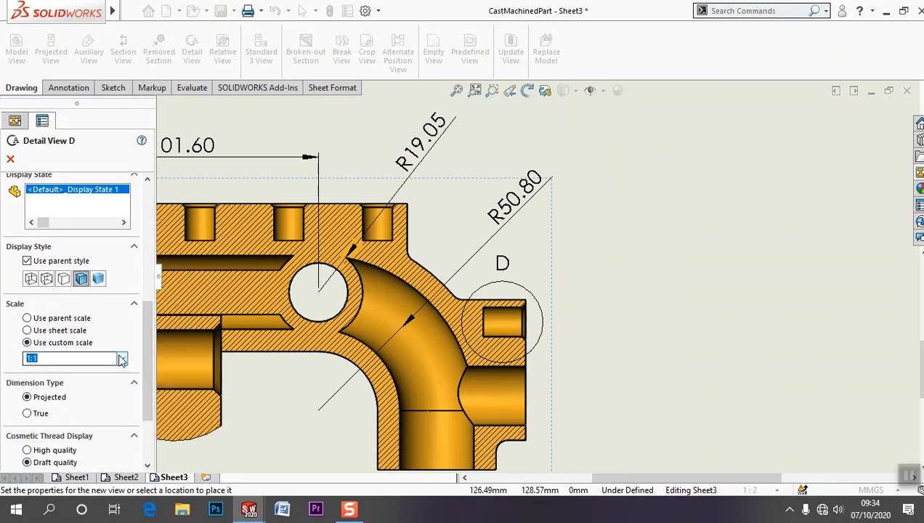
{"action": "left_click", "coordinate": [122, 359]}
{"action": "left_click", "coordinate": [89, 435]}
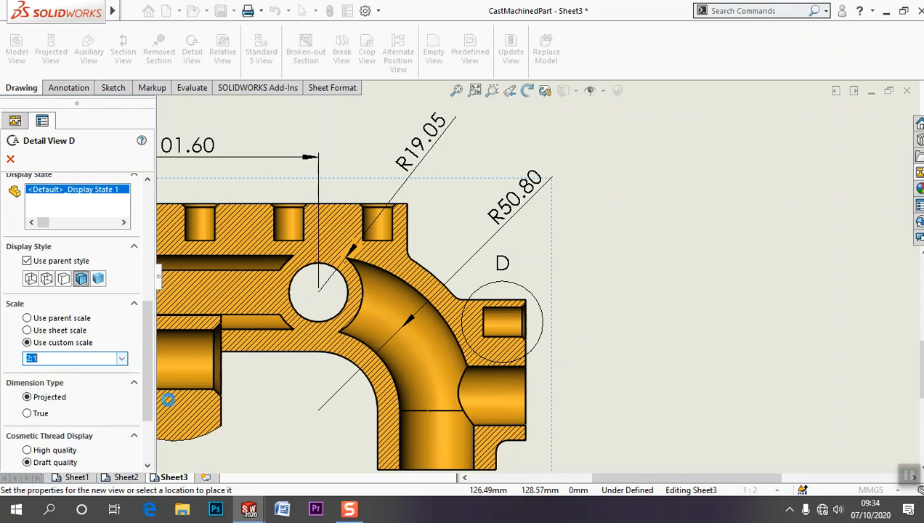
{"action": "scroll", "coordinate": [663, 289], "scroll_direction": "up", "scroll_amount": 5}
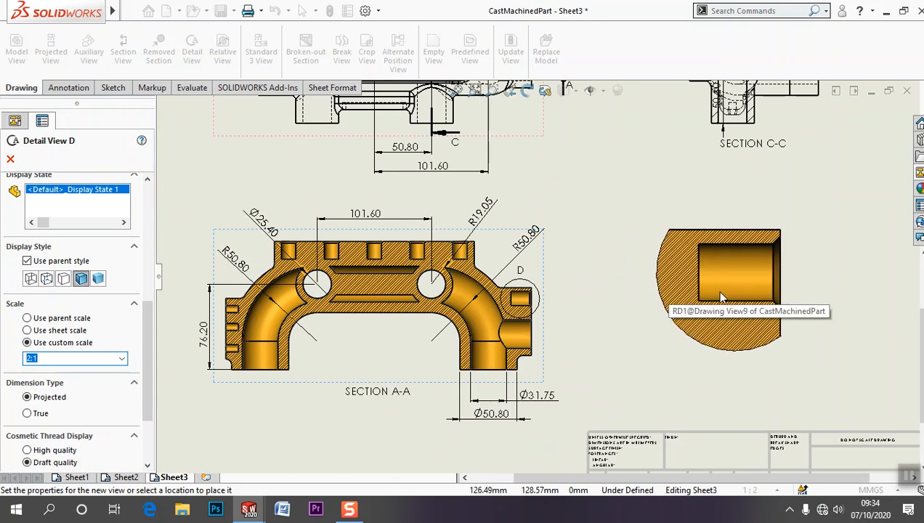
- Set the detail circle style to Connected and place detail view D to the right of section view A-A
{"action": "left_click_drag", "start_coordinate": [147, 309], "coordinate": [162, 178]}
{"action": "left_click", "coordinate": [87, 258]}
{"action": "left_click", "coordinate": [64, 307]}
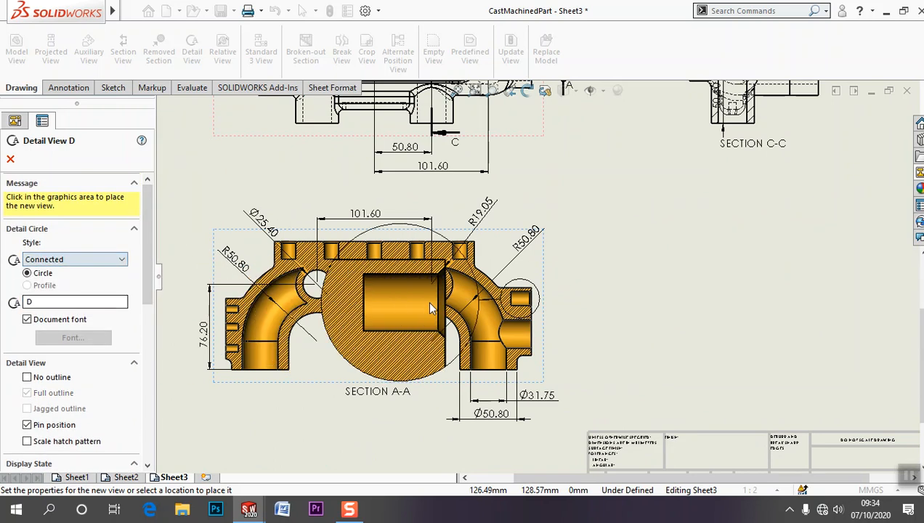
{"action": "left_click", "coordinate": [717, 252]}
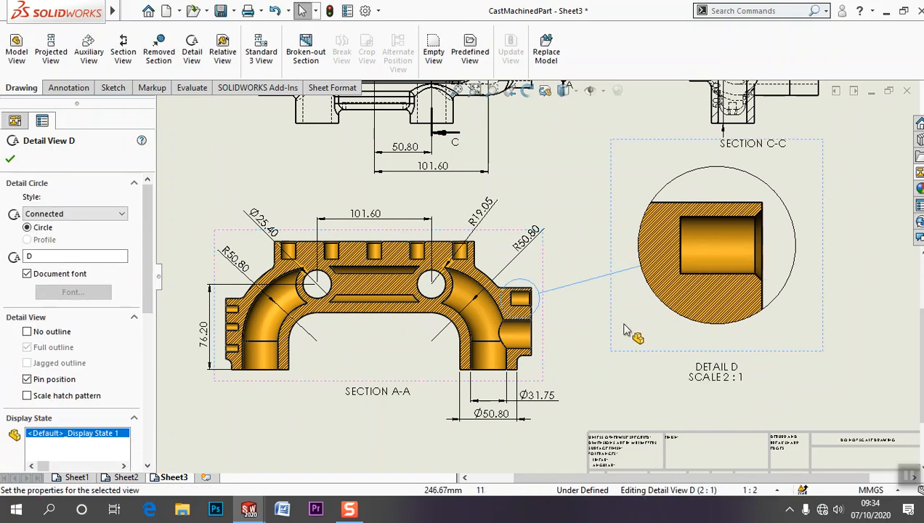
{"action": "left_click", "coordinate": [9, 159]}
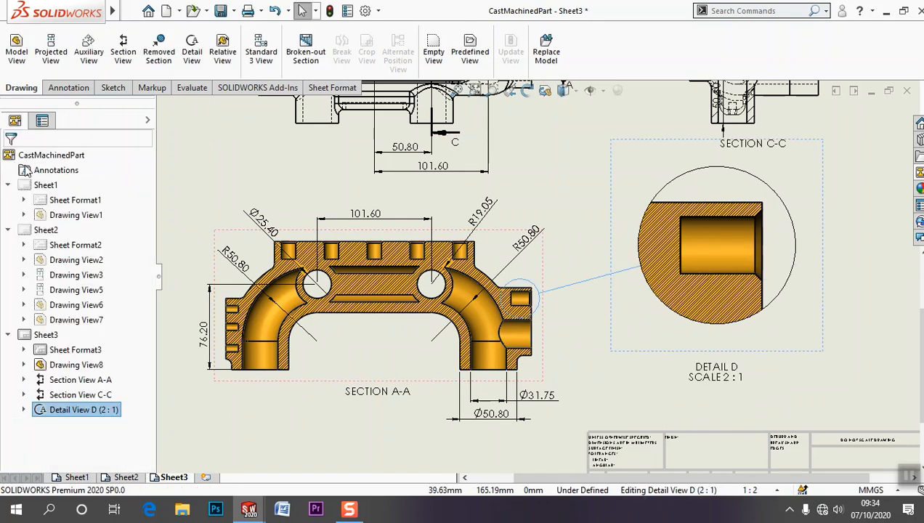
- Dimension the blind hole's diameter in detail view D, placing the dimension beside the hole's open end outside the detail circle
{"action": "key", "text": "f"}
{"action": "middle_click_drag", "start_coordinate": [690, 442], "coordinate": [640, 399]}
{"action": "scroll", "coordinate": [568, 350], "scroll_direction": "down", "scroll_amount": 1}
{"action": "mouse_move", "coordinate": [565, 350]}
{"action": "middle_mouse_down"}
{"action": "mouse_move", "coordinate": [561, 388]}
{"action": "mouse_move", "coordinate": [522, 339]}
{"action": "middle_mouse_up"}
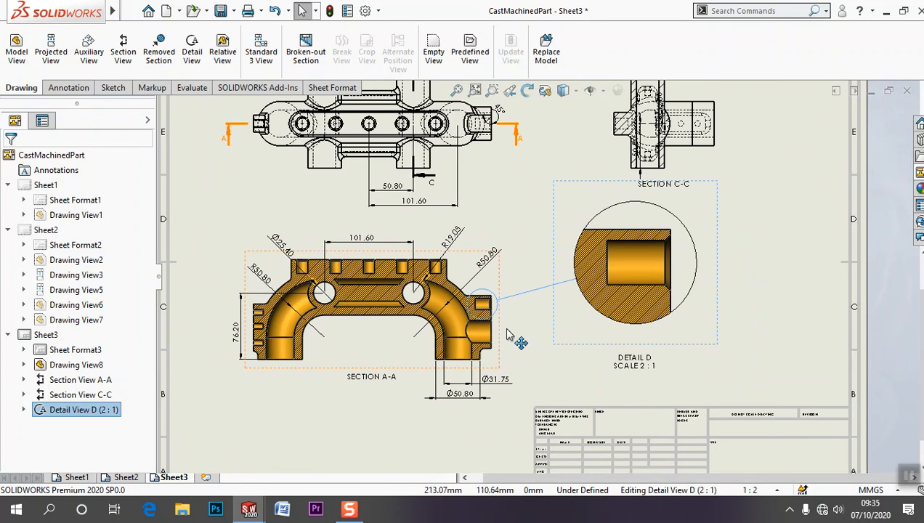
{"action": "scroll", "coordinate": [699, 244], "scroll_direction": "down", "scroll_amount": 2}
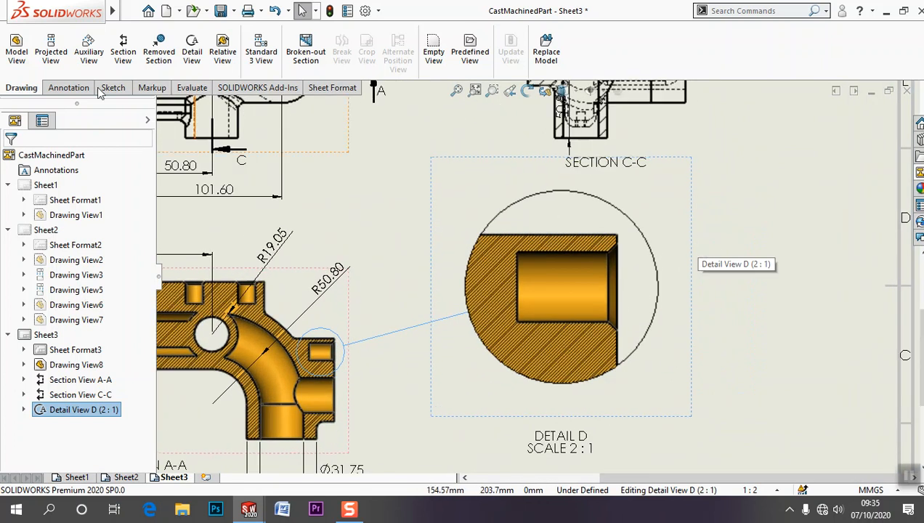
{"action": "left_click", "coordinate": [68, 87]}
{"action": "left_click", "coordinate": [24, 48]}
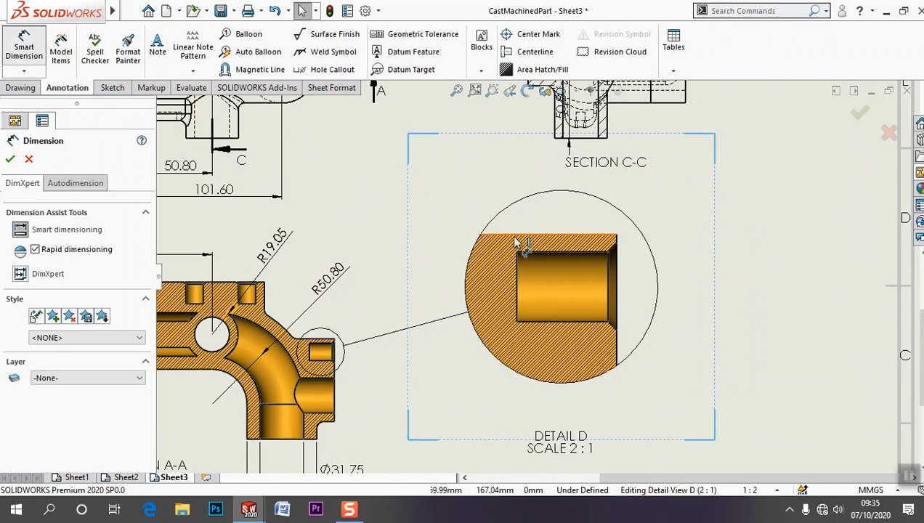
{"action": "left_click", "coordinate": [542, 254]}
{"action": "left_click", "coordinate": [538, 322]}
{"action": "left_click", "coordinate": [679, 287]}
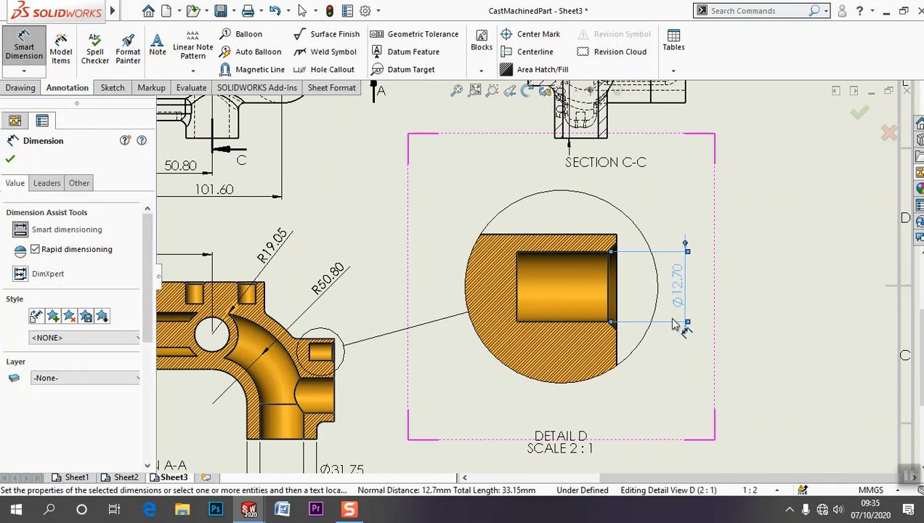
{"action": "key", "text": "Escape"}
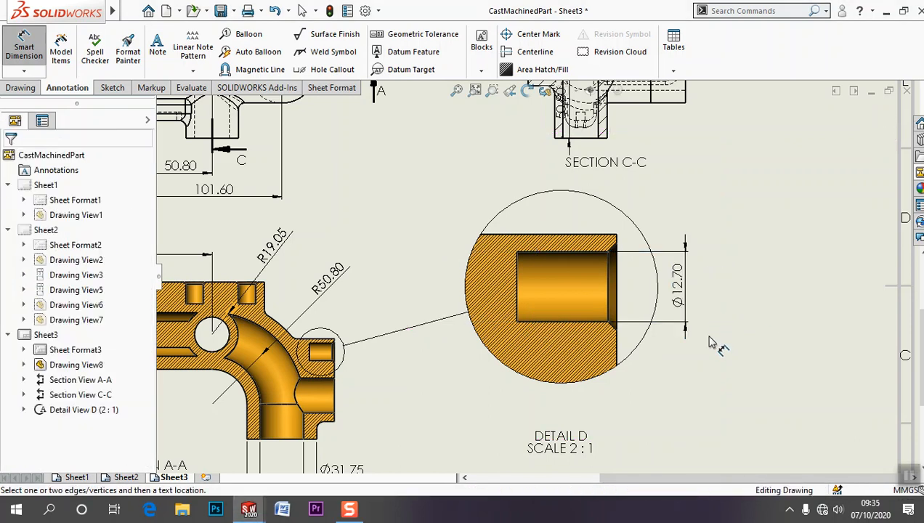
- Dimension the blind hole's depth in detail view D from its flat bottom to the outer face, placing it below the circle
{"action": "left_click", "coordinate": [518, 298]}
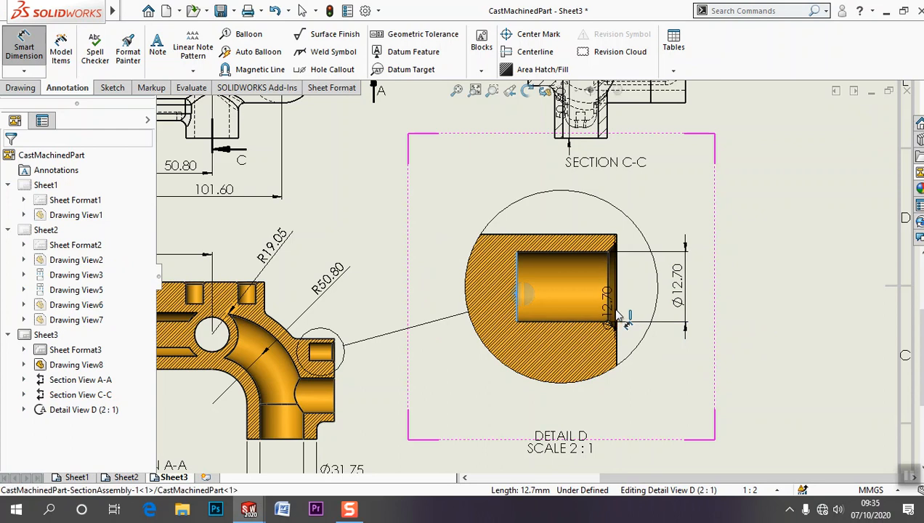
{"action": "left_click", "coordinate": [616, 305]}
{"action": "left_click", "coordinate": [570, 405]}
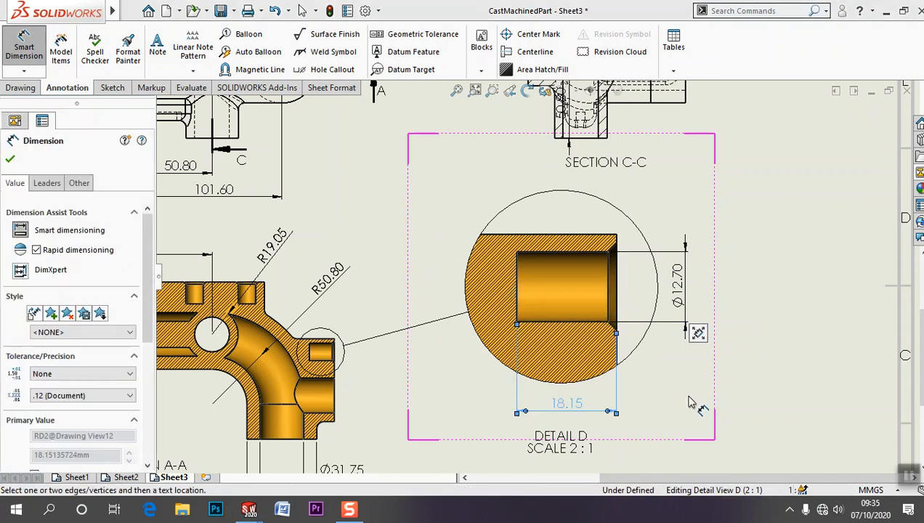
{"action": "left_click", "coordinate": [689, 401]}
{"action": "middle_click_drag", "start_coordinate": [657, 394], "coordinate": [759, 330]}
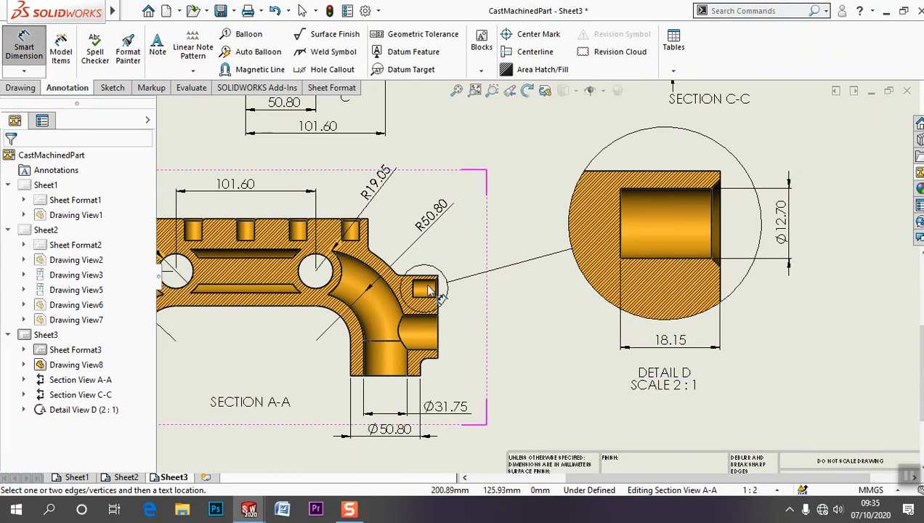
{"action": "key", "text": "f"}
{"action": "scroll", "coordinate": [857, 330], "scroll_direction": "down", "scroll_amount": 2}
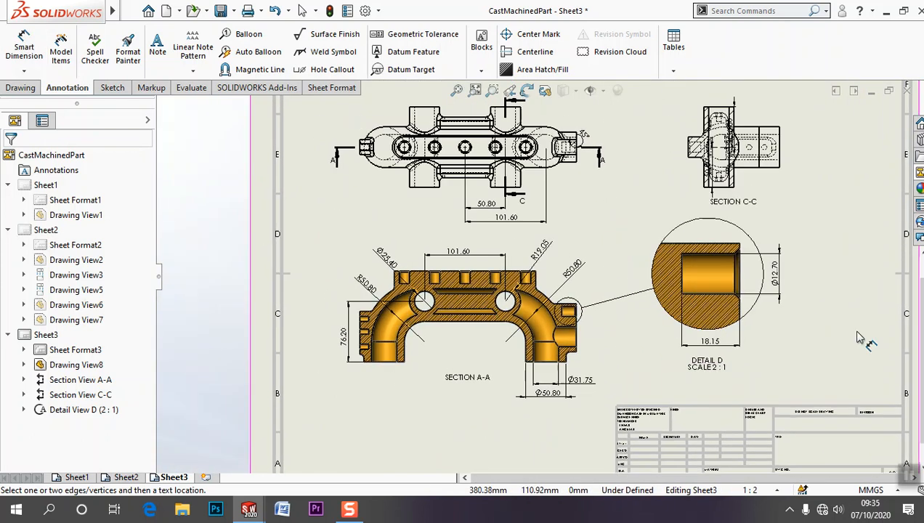
{"action": "scroll", "coordinate": [857, 331], "scroll_direction": "up", "scroll_amount": 3}
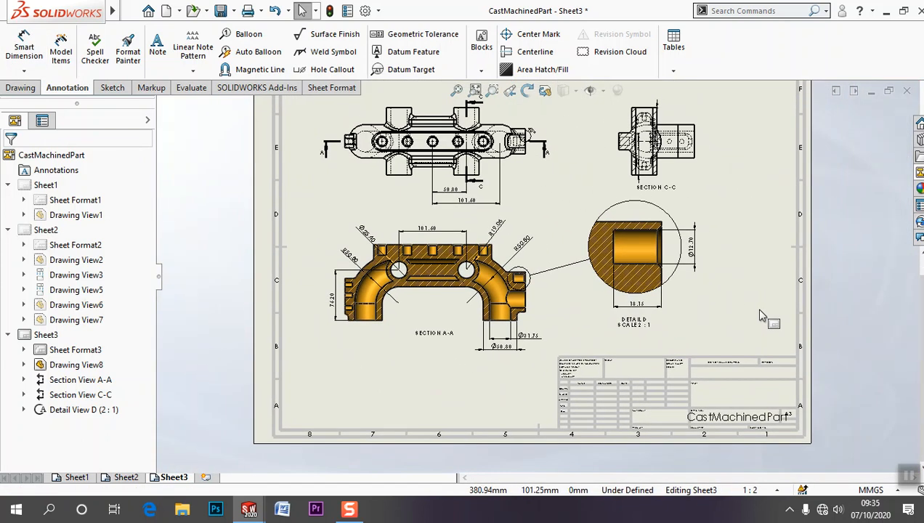
{"action": "middle_click_drag", "start_coordinate": [764, 318], "coordinate": [761, 341]}
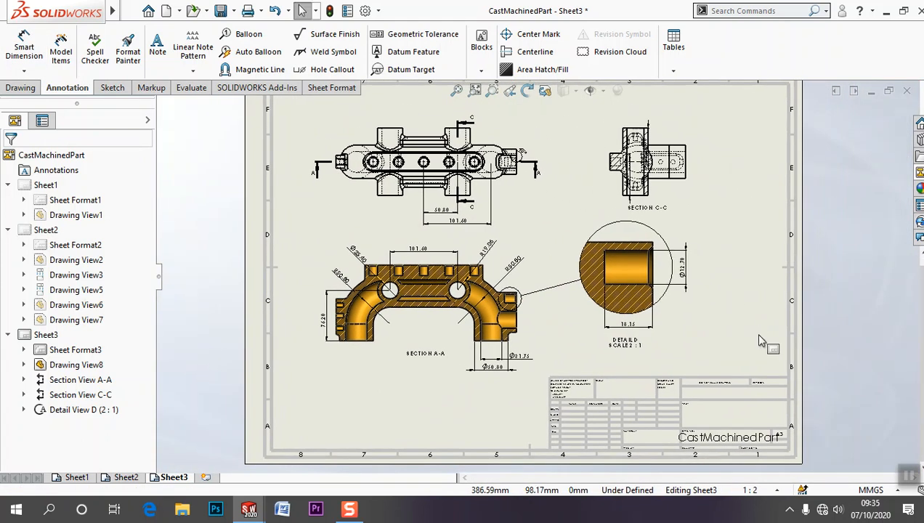
- Switch to the CastMachinedPart model and set the Boss-Extrude1 depth of the front tubular bosses to 3 in
{"action": "mouse_move", "coordinate": [98, 13]}
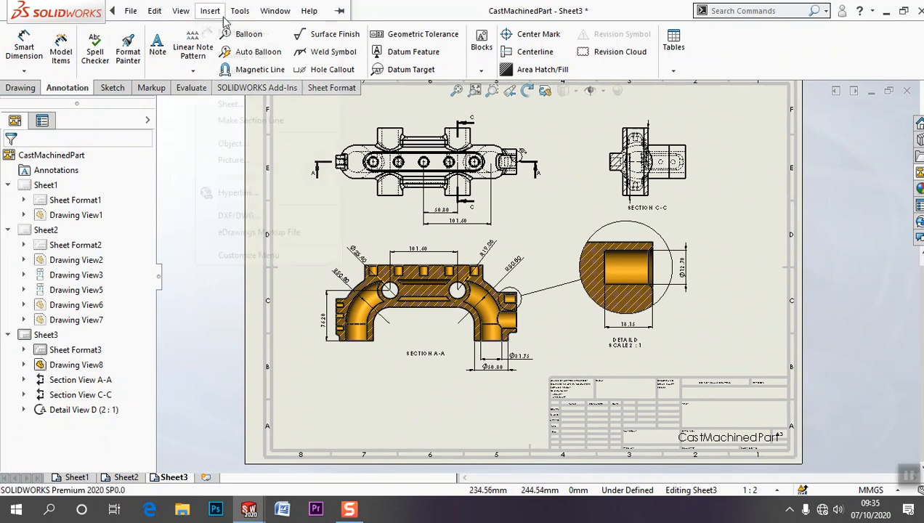
{"action": "left_click", "coordinate": [275, 10]}
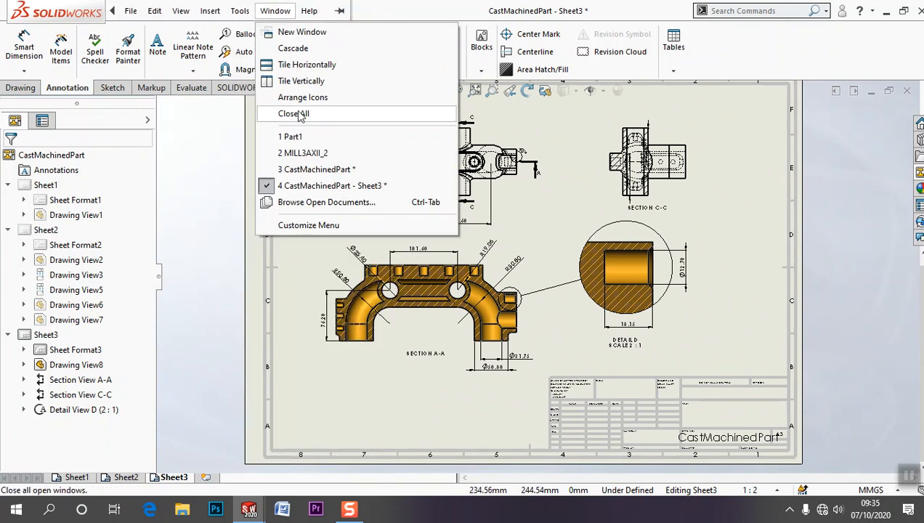
{"action": "left_click", "coordinate": [316, 170]}
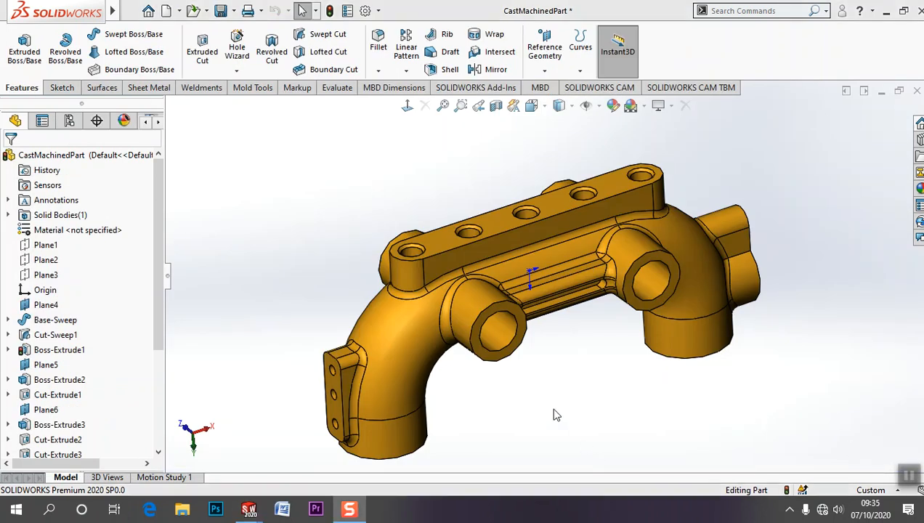
{"action": "left_click", "coordinate": [492, 341]}
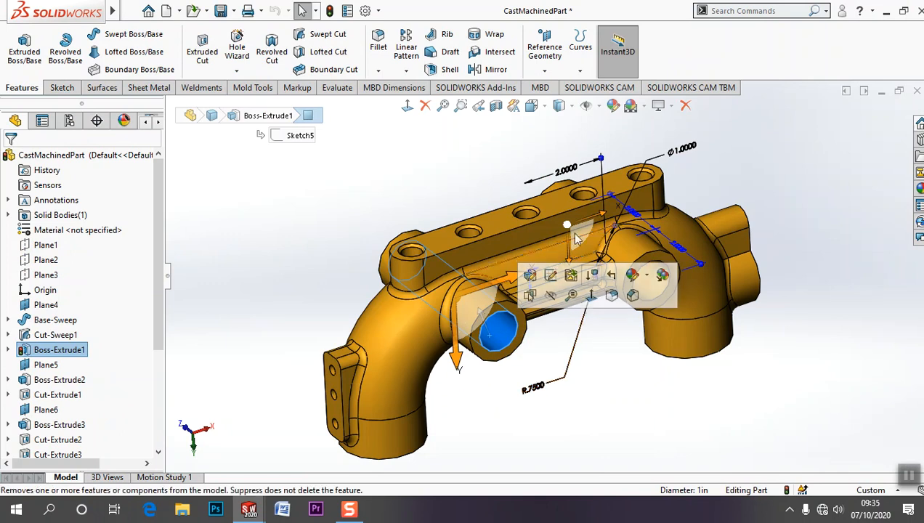
{"action": "mouse_move", "coordinate": [658, 367]}
{"action": "middle_mouse_down"}
{"action": "mouse_move", "coordinate": [654, 415]}
{"action": "mouse_move", "coordinate": [656, 355]}
{"action": "middle_mouse_up"}
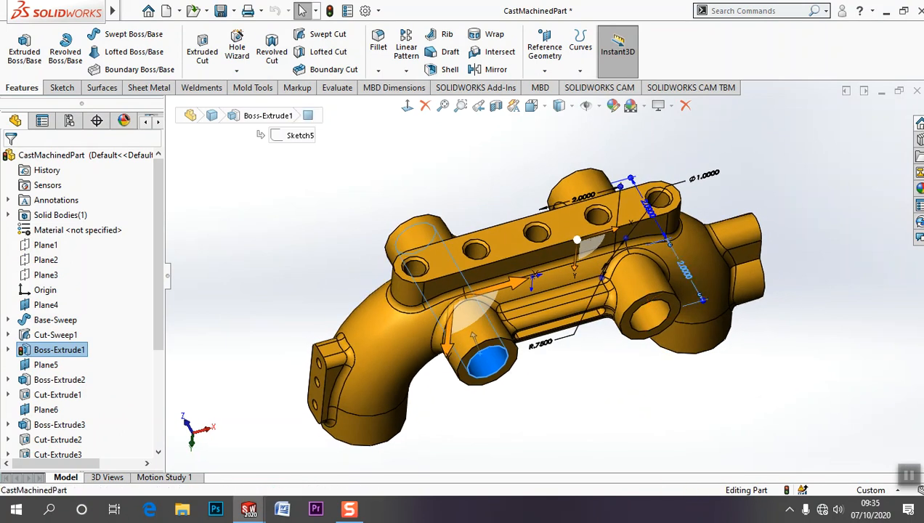
{"action": "key", "text": "Return"}
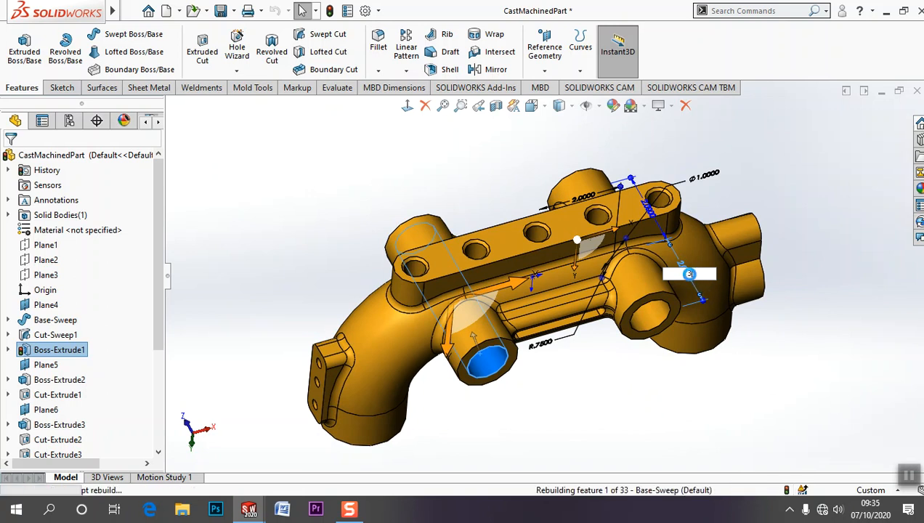
{"action": "left_click", "coordinate": [686, 427]}
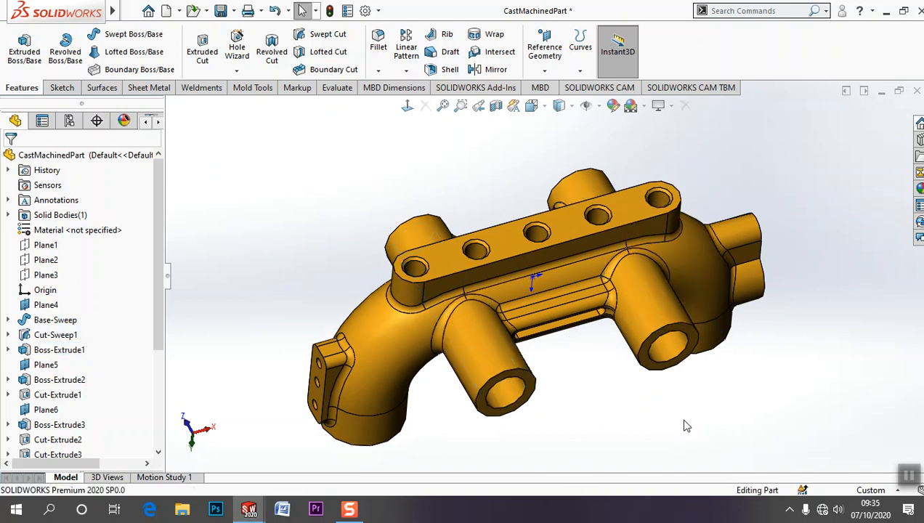
- Return to Sheet3 of the CastMachinedPart drawing to update its views, acknowledging the section line warnings
{"action": "middle_click_drag", "start_coordinate": [387, 261], "coordinate": [354, 216]}
{"action": "mouse_move", "coordinate": [67, 21]}
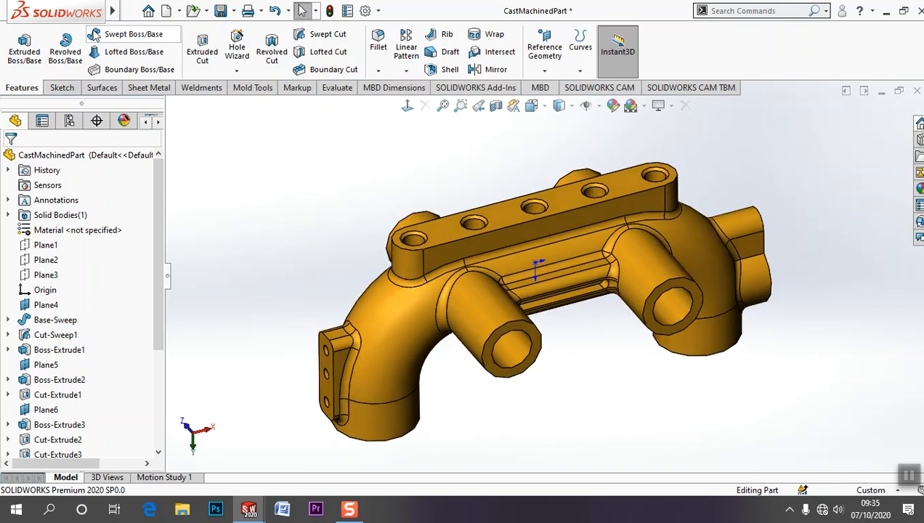
{"action": "left_click", "coordinate": [276, 10]}
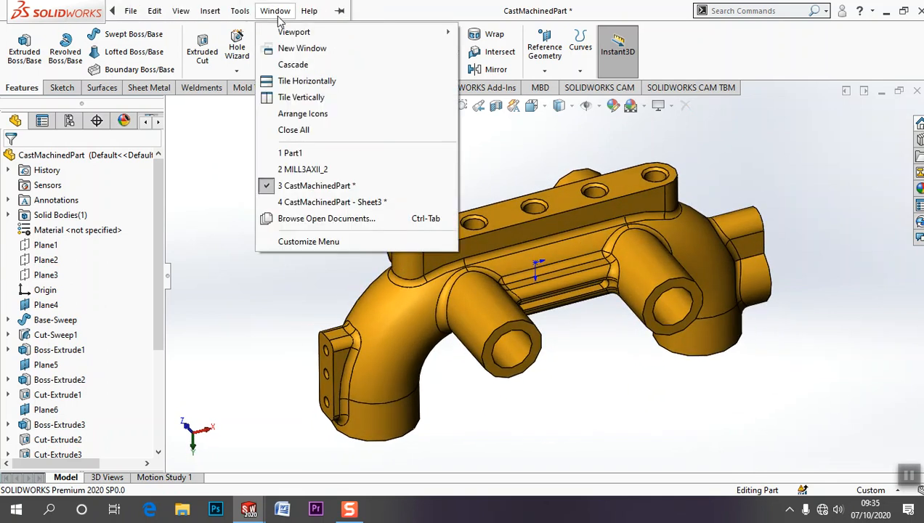
{"action": "left_click", "coordinate": [325, 203]}
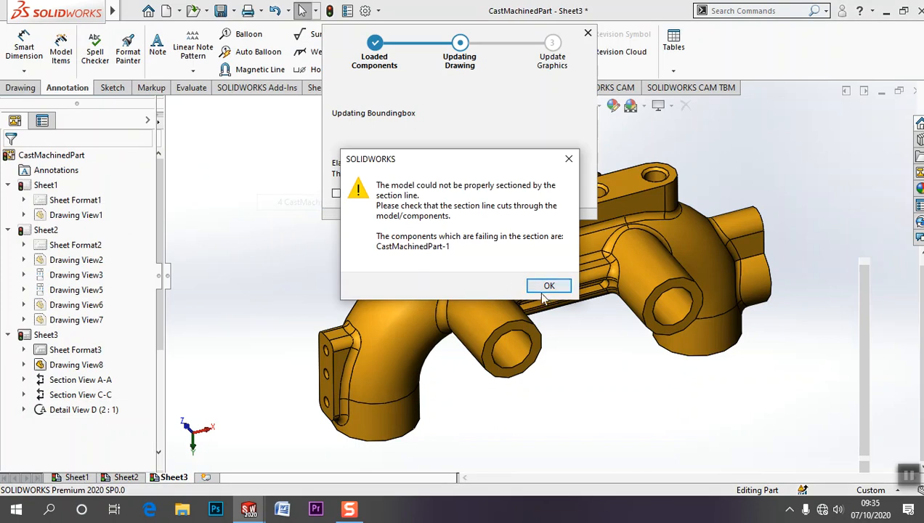
{"action": "left_click", "coordinate": [546, 286]}
{"action": "left_click", "coordinate": [544, 285]}
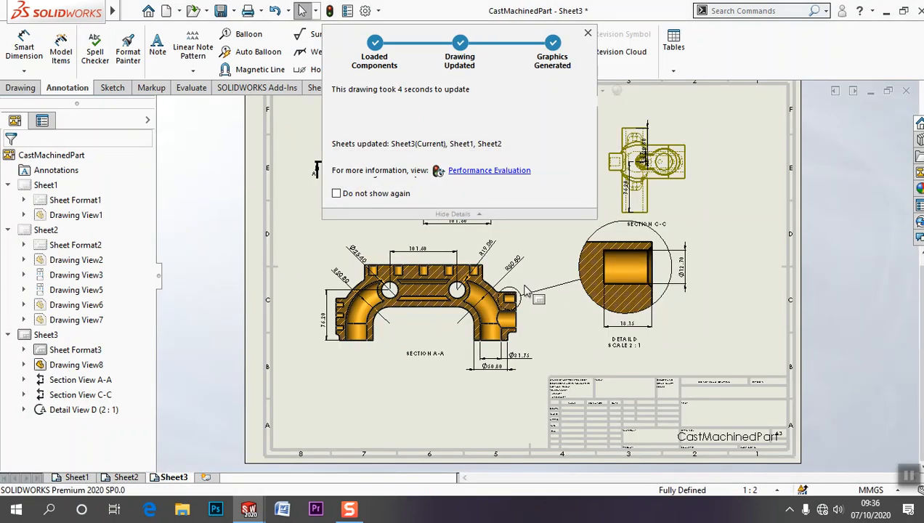
- Delete section view C-C together with its cutting line from the parent view
{"action": "scroll", "coordinate": [615, 137], "scroll_direction": "down", "scroll_amount": 2}
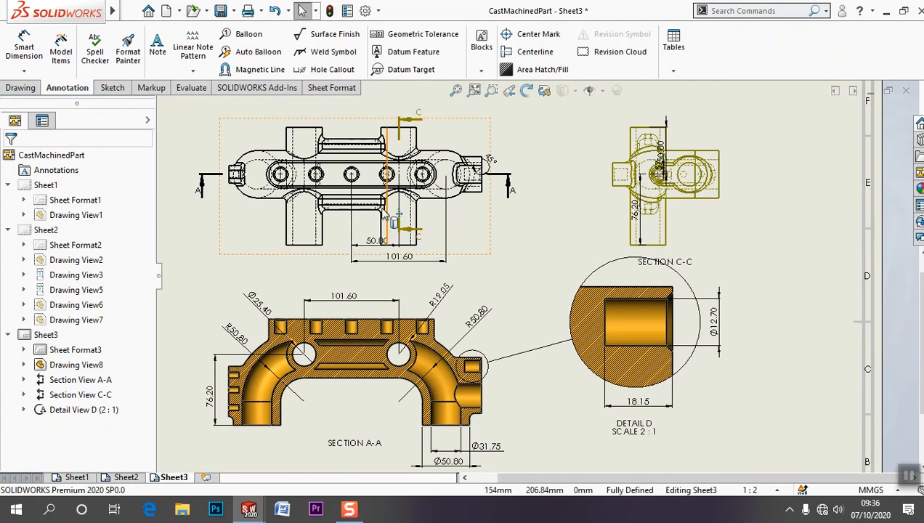
{"action": "scroll", "coordinate": [401, 229], "scroll_direction": "down", "scroll_amount": 2}
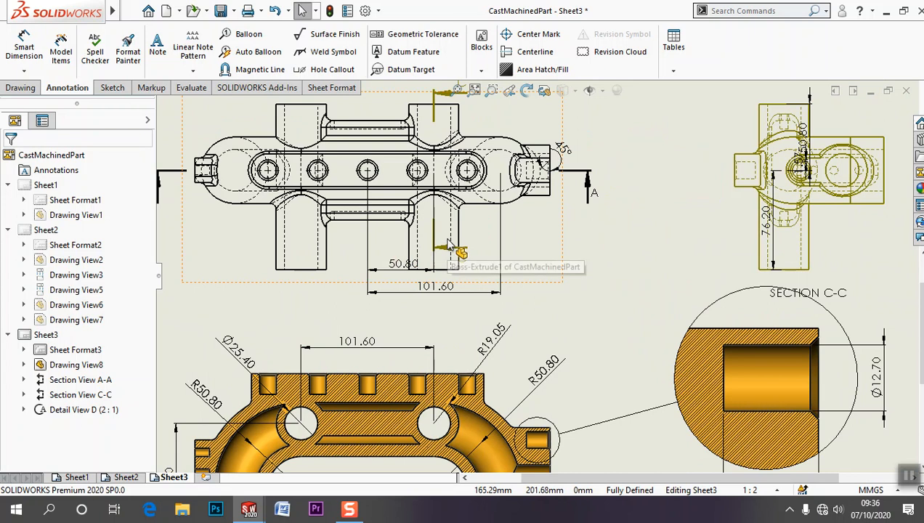
{"action": "scroll", "coordinate": [450, 247], "scroll_direction": "up", "scroll_amount": 2}
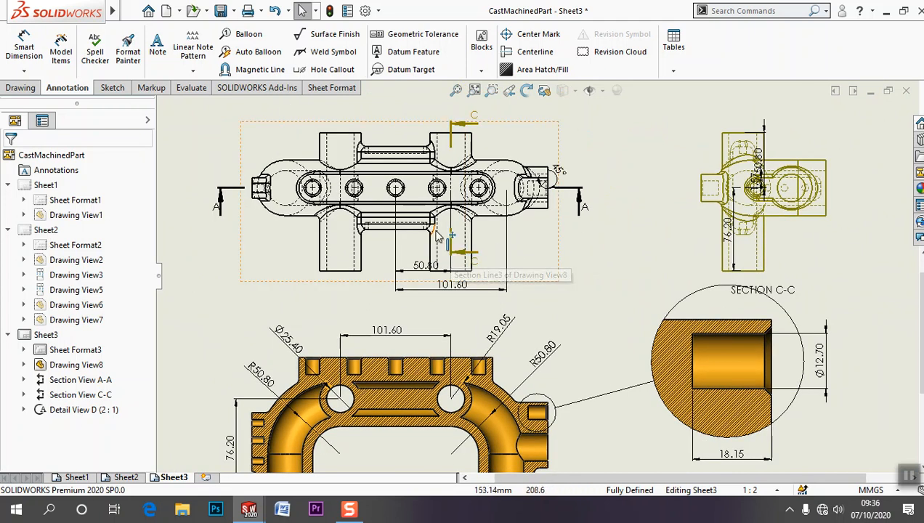
{"action": "left_click", "coordinate": [781, 261]}
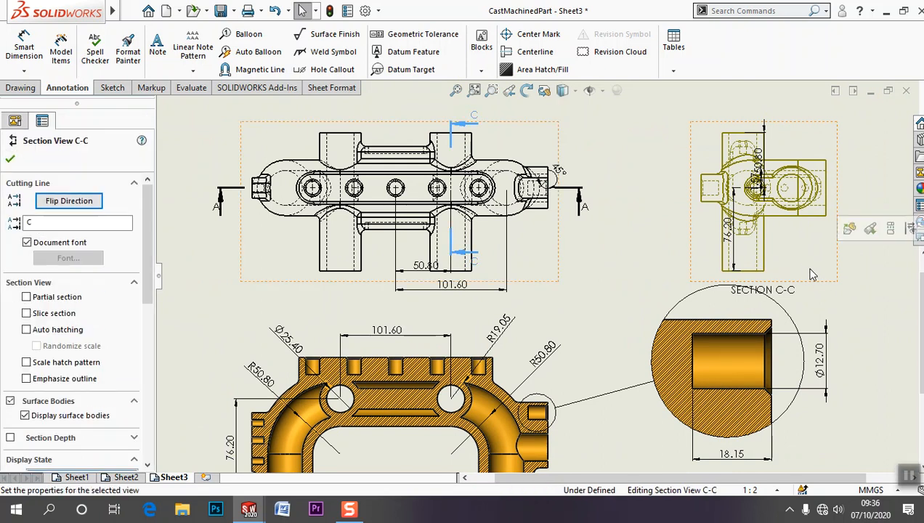
{"action": "key", "text": "Delete"}
{"action": "left_click", "coordinate": [557, 206]}
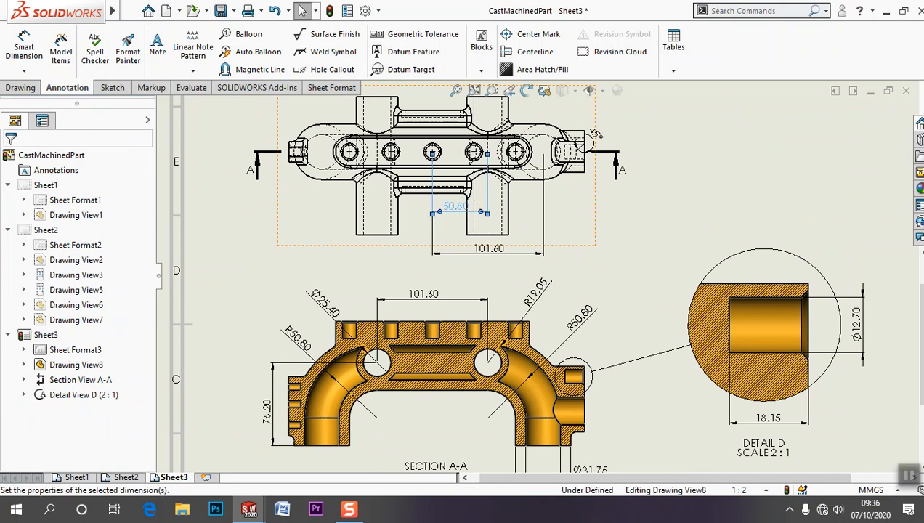
{"action": "left_click", "coordinate": [653, 239]}
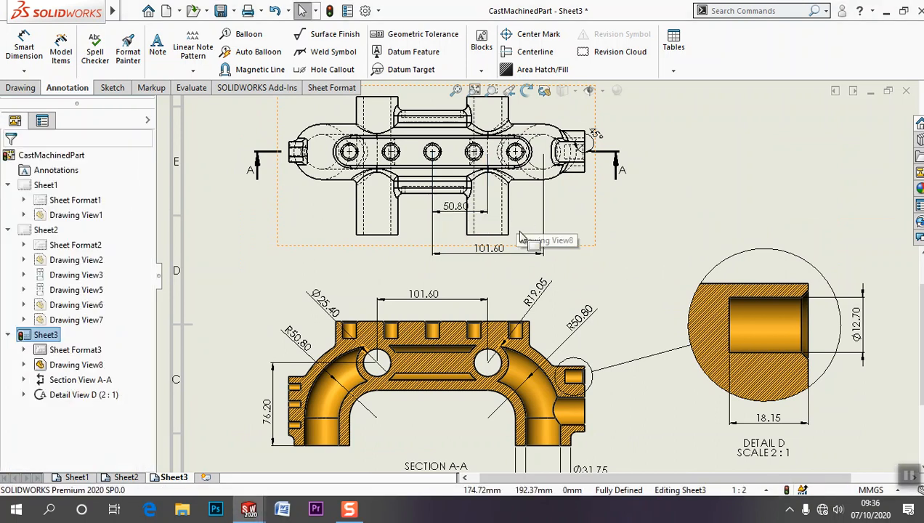
- Set the inner bore diameter under section A-A's right leg to 30 mm and rebuild the drawing
{"action": "scroll", "coordinate": [519, 232], "scroll_direction": "up", "scroll_amount": 1}
{"action": "middle_click_drag", "start_coordinate": [520, 239], "coordinate": [505, 195]}
{"action": "scroll", "coordinate": [424, 360], "scroll_direction": "down", "scroll_amount": 1}
{"action": "mouse_move", "coordinate": [423, 356]}
{"action": "middle_mouse_down"}
{"action": "mouse_move", "coordinate": [408, 316]}
{"action": "mouse_move", "coordinate": [430, 366]}
{"action": "middle_mouse_up"}
{"action": "scroll", "coordinate": [419, 345], "scroll_direction": "down", "scroll_amount": 1}
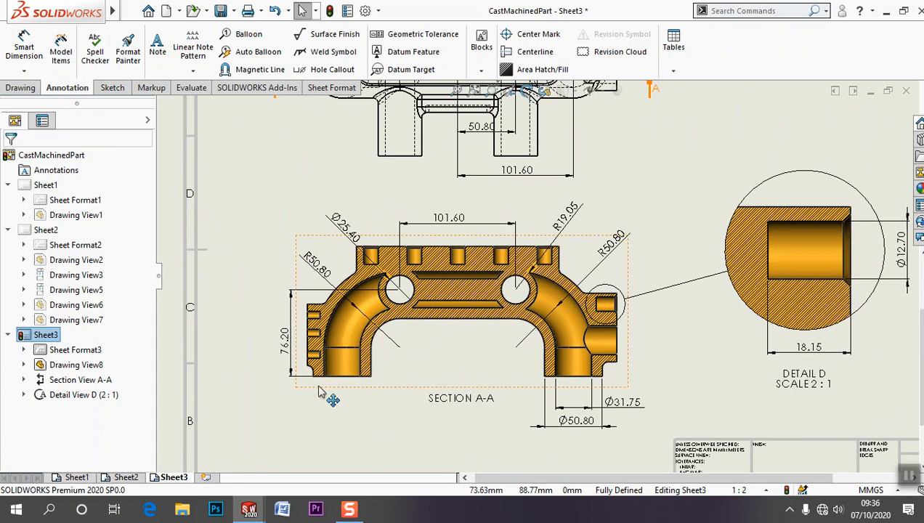
{"action": "mouse_move", "coordinate": [639, 308]}
{"action": "middle_mouse_down"}
{"action": "mouse_move", "coordinate": [612, 303]}
{"action": "mouse_move", "coordinate": [547, 317]}
{"action": "middle_mouse_up"}
{"action": "middle_click_drag", "start_coordinate": [522, 360], "coordinate": [592, 337]}
{"action": "left_click", "coordinate": [607, 390]}
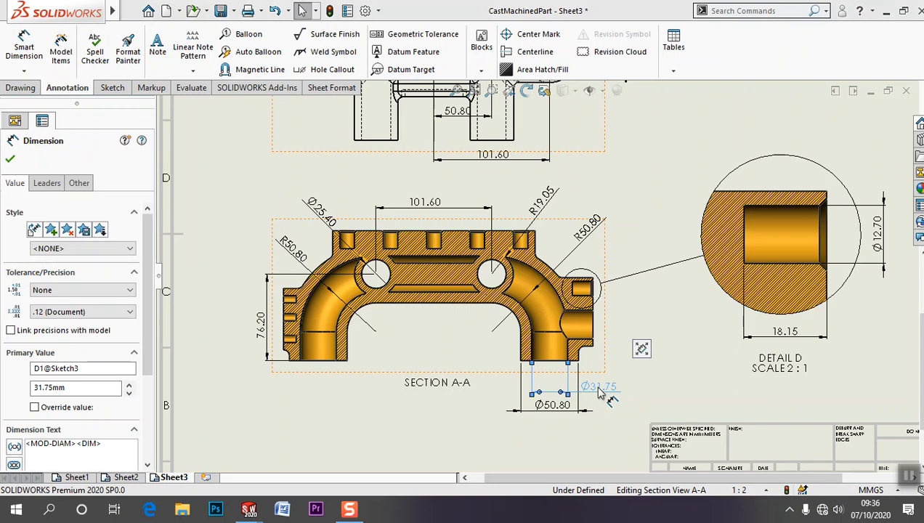
{"action": "double_click", "coordinate": [600, 388]}
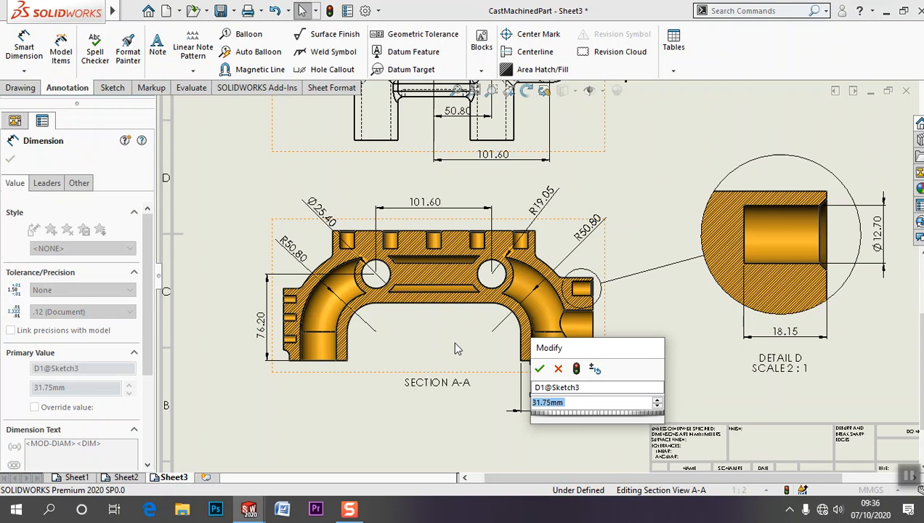
{"action": "type", "text": "30"}
{"action": "key", "text": "Return"}
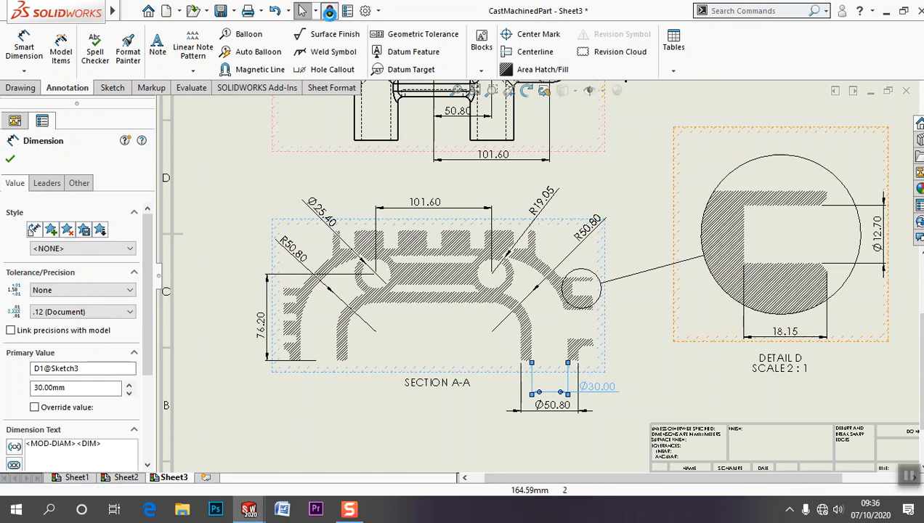
{"action": "left_click", "coordinate": [329, 10]}
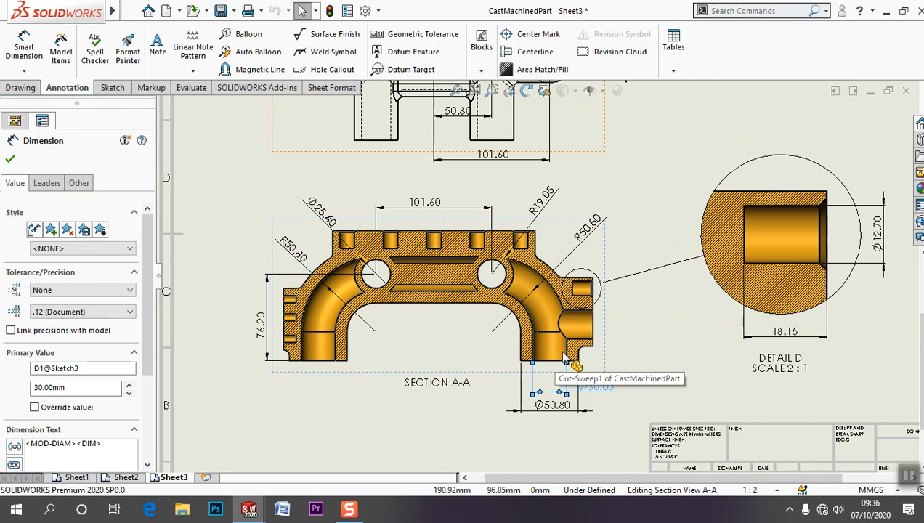
- Select the blind hole's depth dimension in detail view D to examine its properties
{"action": "scroll", "coordinate": [563, 356], "scroll_direction": "up", "scroll_amount": 5}
{"action": "scroll", "coordinate": [530, 363], "scroll_direction": "down", "scroll_amount": 4}
{"action": "middle_click_drag", "start_coordinate": [492, 369], "coordinate": [472, 414]}
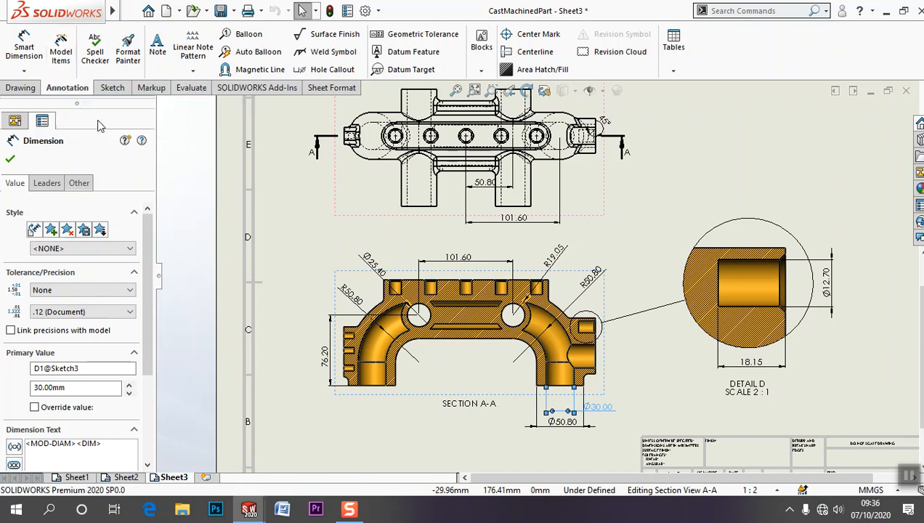
{"action": "middle_click_drag", "start_coordinate": [690, 354], "coordinate": [575, 333]}
{"action": "left_click", "coordinate": [637, 344]}
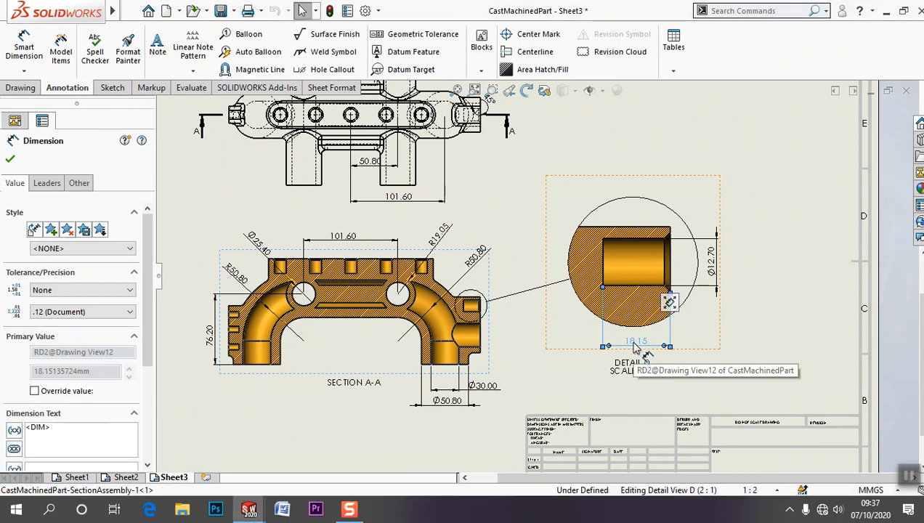
- Move the 30 mm bore diameter dimension under section A-A closer to the view, and undo the move
{"action": "left_click", "coordinate": [752, 343]}
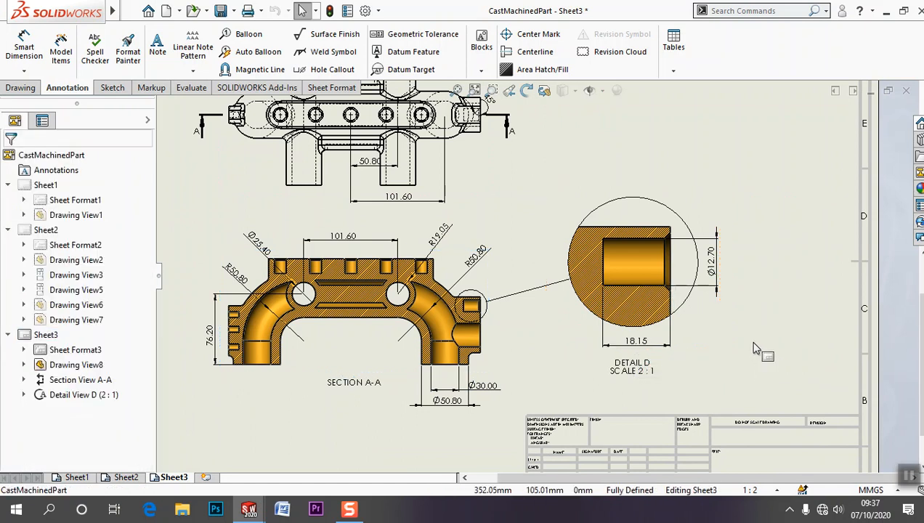
{"action": "middle_click_drag", "start_coordinate": [484, 304], "coordinate": [556, 266]}
{"action": "scroll", "coordinate": [544, 341], "scroll_direction": "down", "scroll_amount": 3}
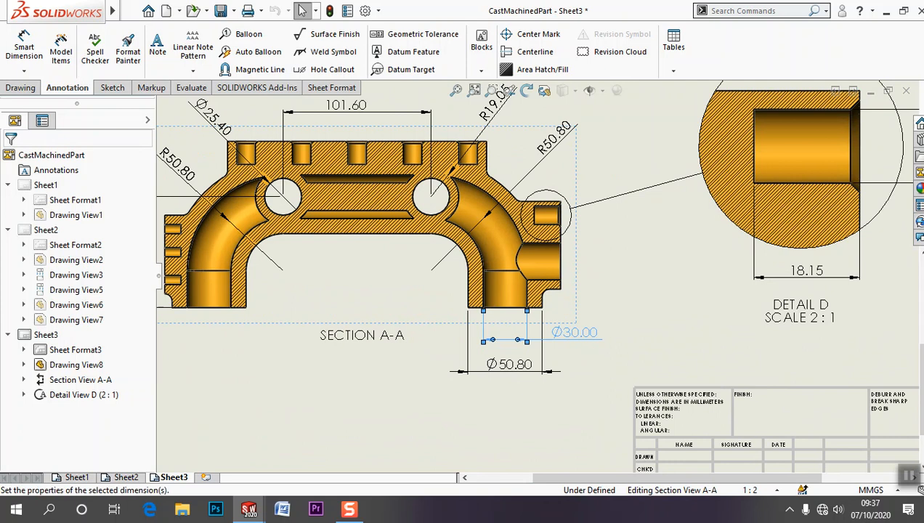
{"action": "left_click", "coordinate": [510, 403]}
{"action": "scroll", "coordinate": [497, 404], "scroll_direction": "up", "scroll_amount": 2}
{"action": "middle_click_drag", "start_coordinate": [450, 382], "coordinate": [526, 421]}
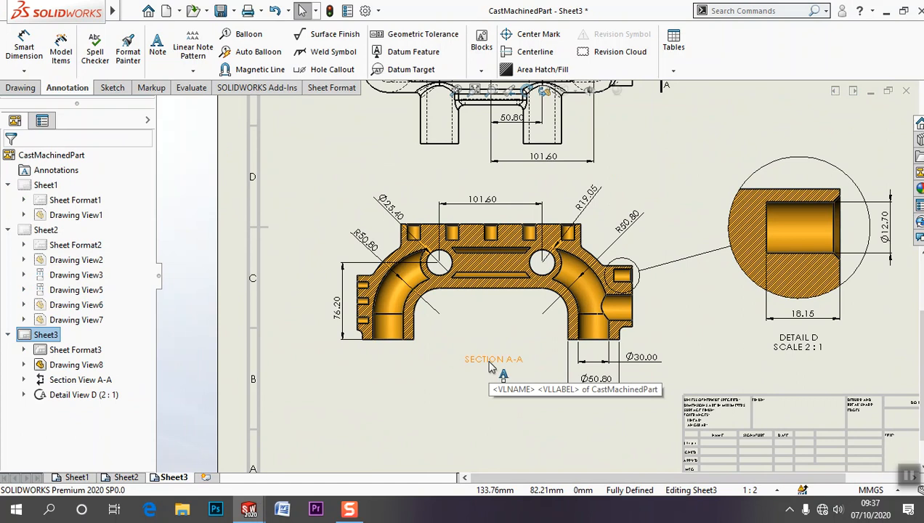
{"action": "left_click", "coordinate": [275, 11]}
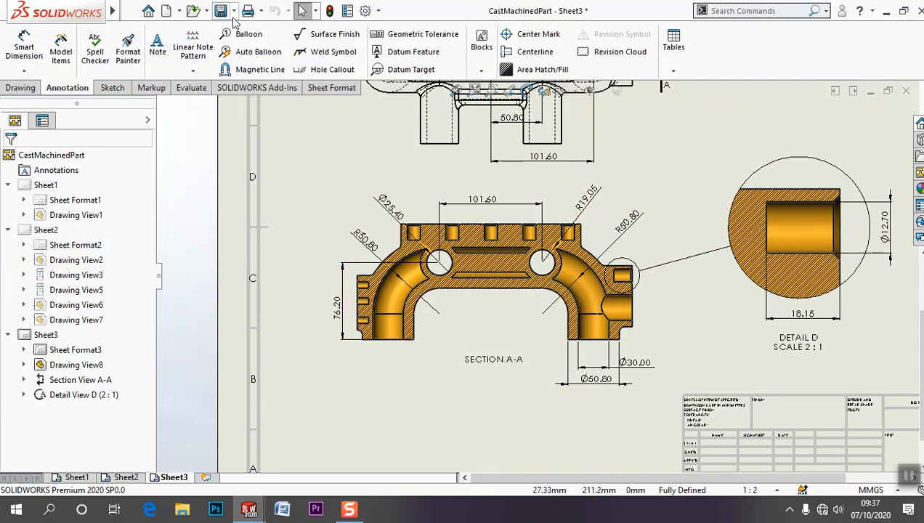
- Set the inner bore diameter under section A-A's right leg to 31.10 mm and rebuild the drawing
{"action": "middle_click_drag", "start_coordinate": [492, 331], "coordinate": [411, 305]}
{"action": "left_click", "coordinate": [554, 337]}
{"action": "double_click", "coordinate": [553, 337]}
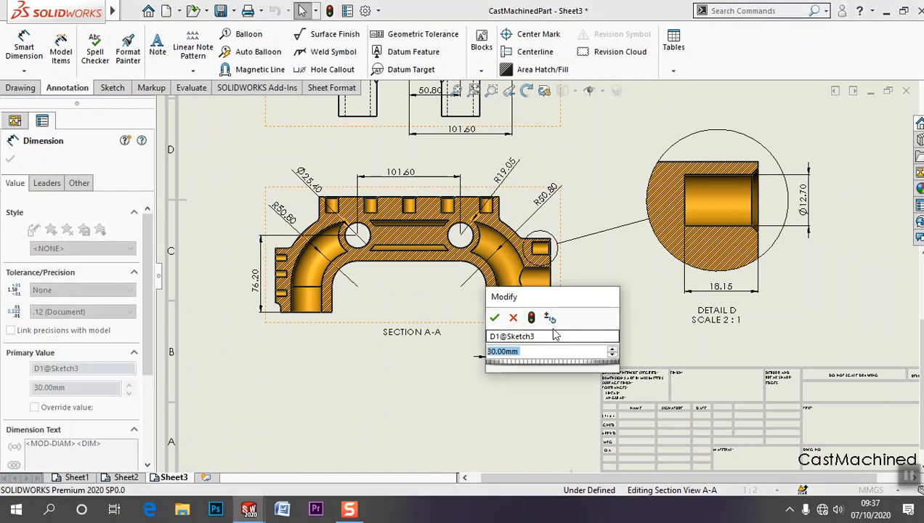
{"action": "key", "text": "Return"}
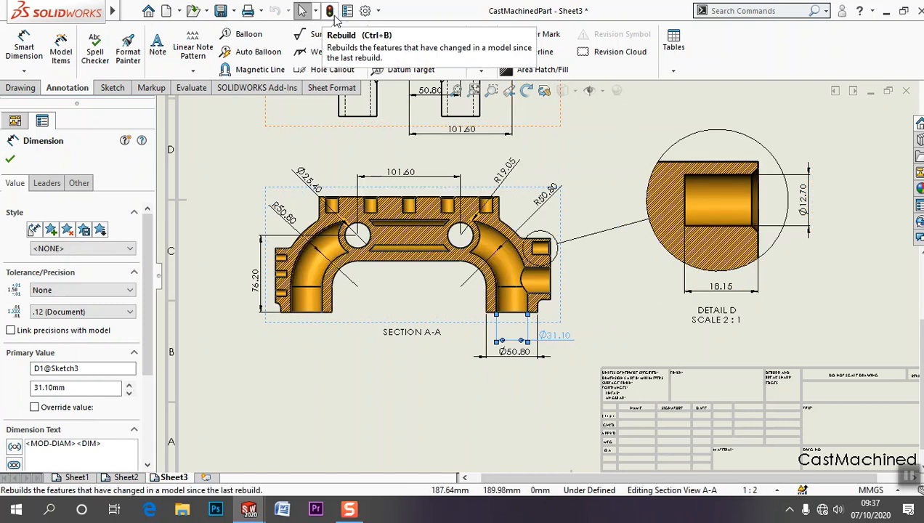
{"action": "scroll", "coordinate": [448, 172], "scroll_direction": "up", "scroll_amount": 5}
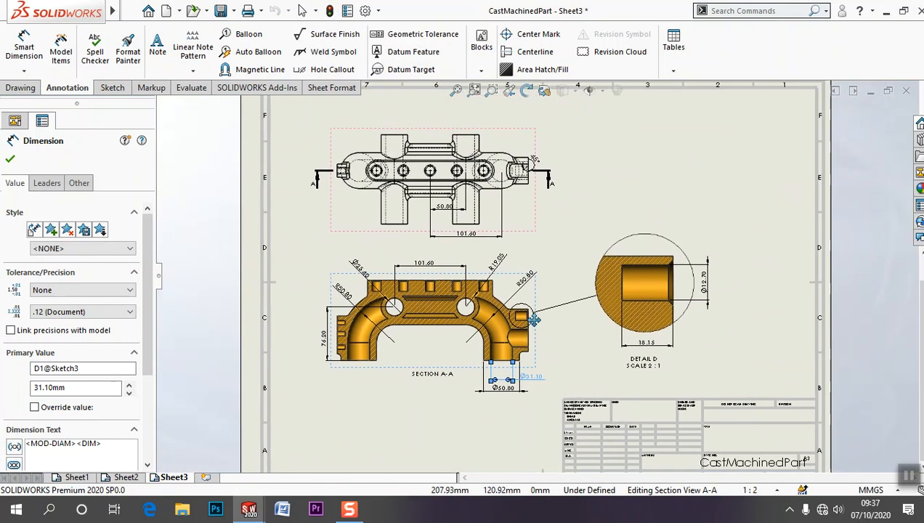
- Move detail view D farther away from section A-A and place the parent view's 50.80 mm dimension above that view
{"action": "scroll", "coordinate": [539, 305], "scroll_direction": "down", "scroll_amount": 3}
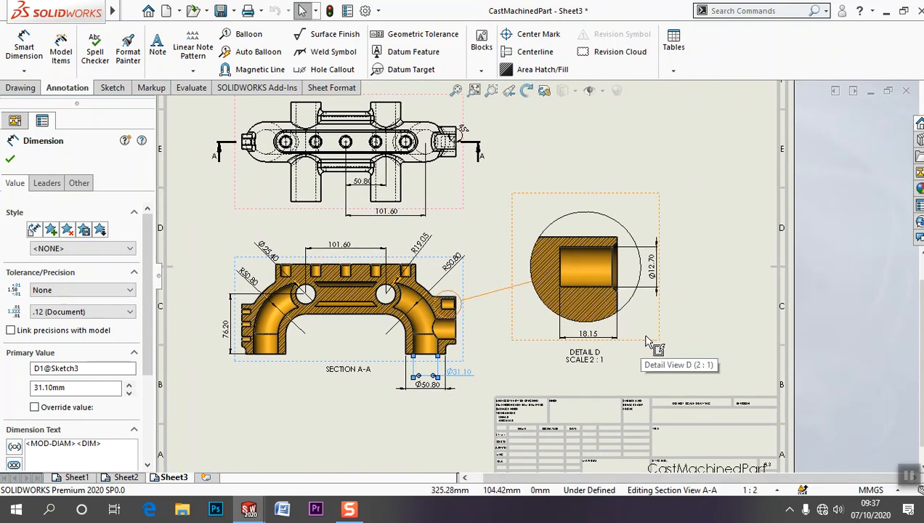
{"action": "left_click_drag", "start_coordinate": [655, 351], "coordinate": [705, 375]}
{"action": "left_click", "coordinate": [325, 416]}
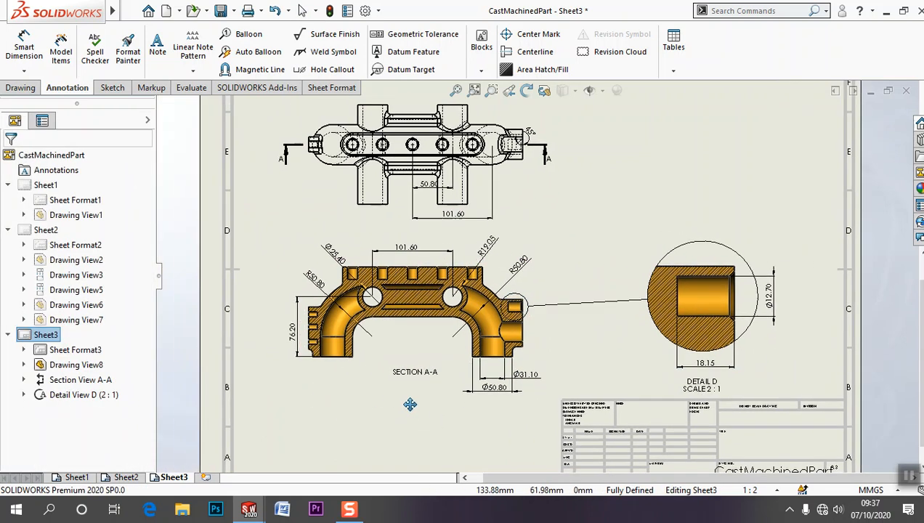
{"action": "left_click_drag", "start_coordinate": [420, 210], "coordinate": [429, 116]}
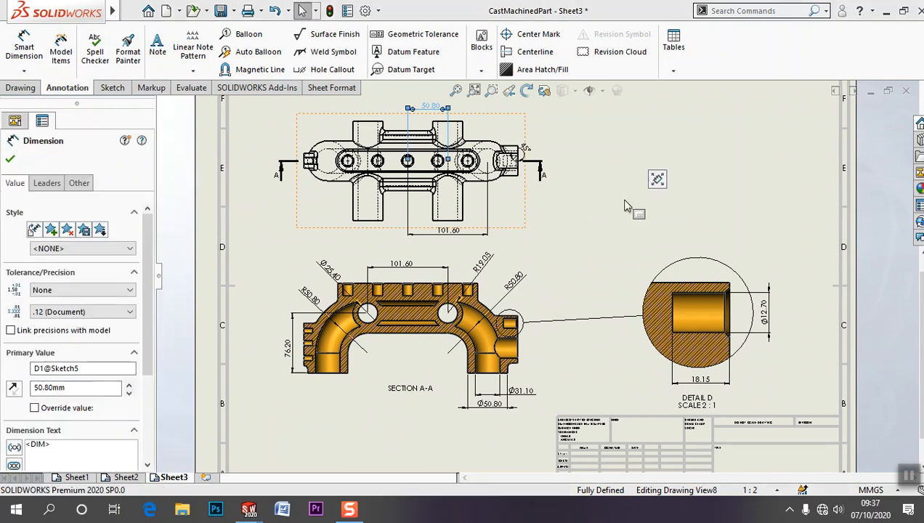
{"action": "left_click", "coordinate": [604, 218]}
{"action": "key", "text": "f"}
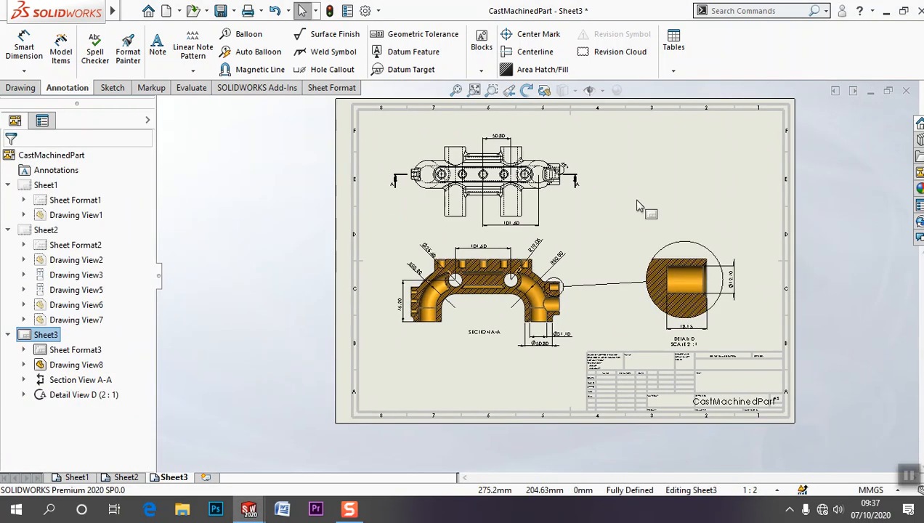
- Add a fourth blank sheet to the CastMachinedPart drawing
{"action": "scroll", "coordinate": [639, 247], "scroll_direction": "down", "scroll_amount": 3}
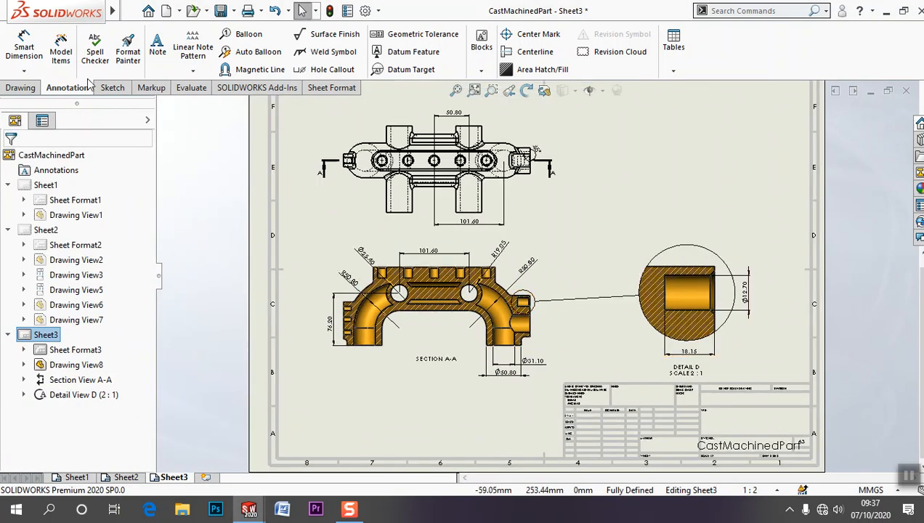
{"action": "left_click", "coordinate": [28, 91]}
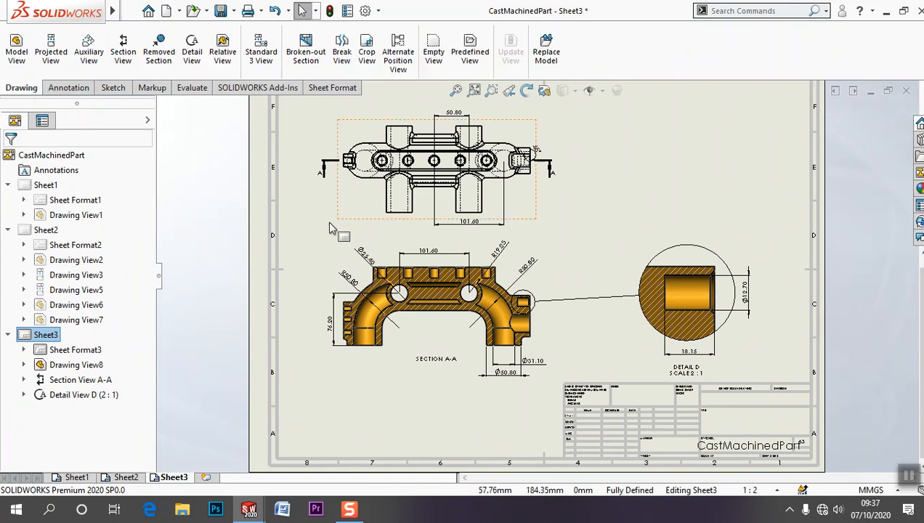
{"action": "mouse_move", "coordinate": [297, 234]}
{"action": "middle_mouse_down"}
{"action": "mouse_move", "coordinate": [310, 183]}
{"action": "mouse_move", "coordinate": [334, 253]}
{"action": "mouse_move", "coordinate": [286, 267]}
{"action": "middle_mouse_up"}
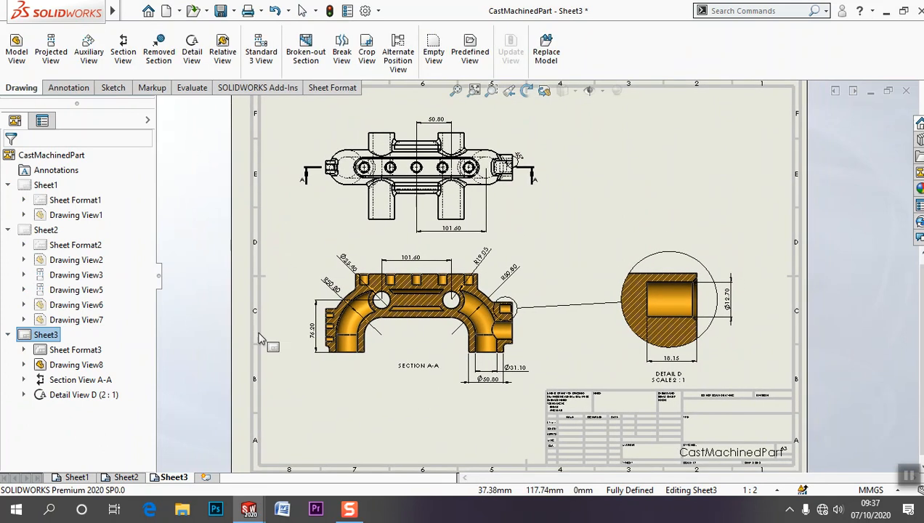
{"action": "left_click", "coordinate": [207, 477]}
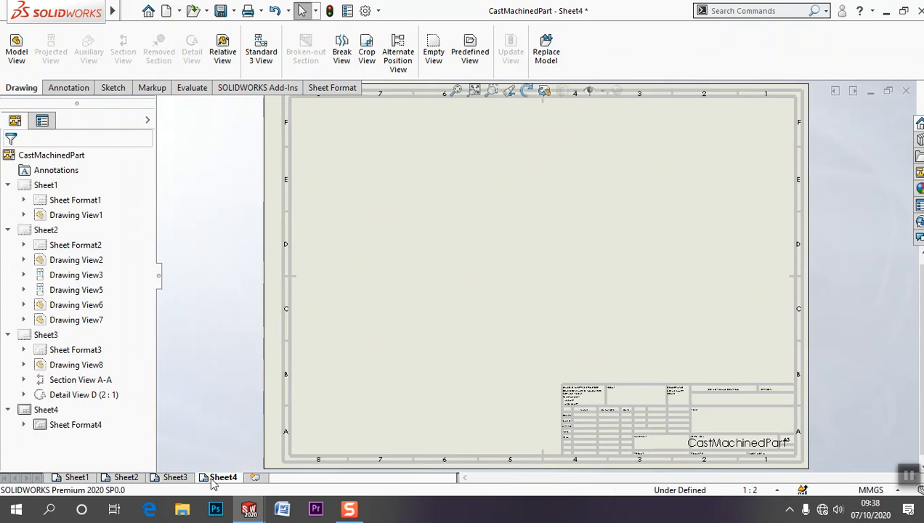
- Insert the three standard views of CastMachinedPart on Sheet4 and reposition the side and front views to space them within the border
{"action": "left_click", "coordinate": [262, 58]}
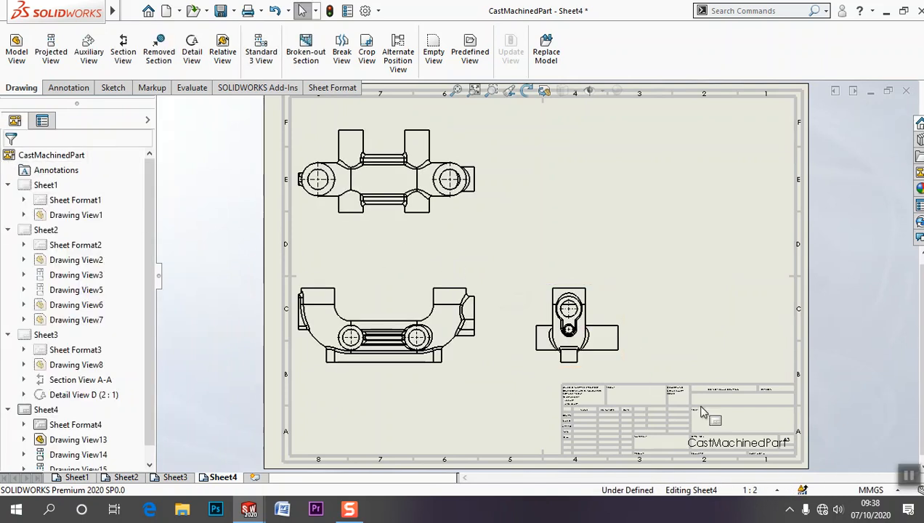
{"action": "left_click_drag", "start_coordinate": [619, 370], "coordinate": [717, 377]}
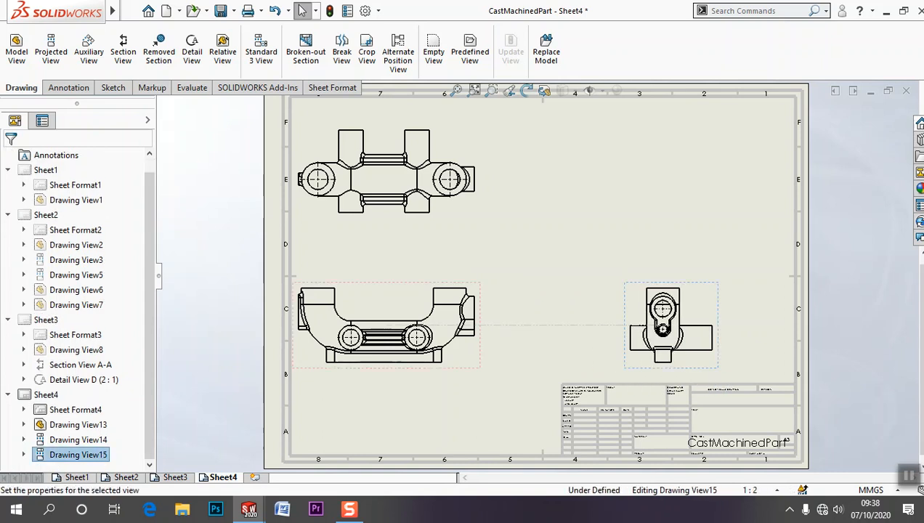
{"action": "mouse_move", "coordinate": [485, 370]}
{"action": "left_mouse_down"}
{"action": "mouse_move", "coordinate": [553, 371]}
{"action": "mouse_move", "coordinate": [546, 361]}
{"action": "left_mouse_up"}
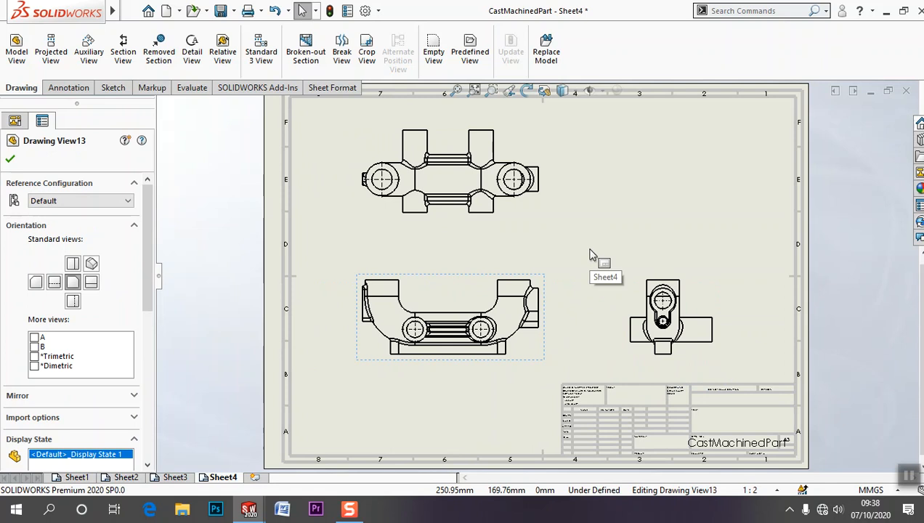
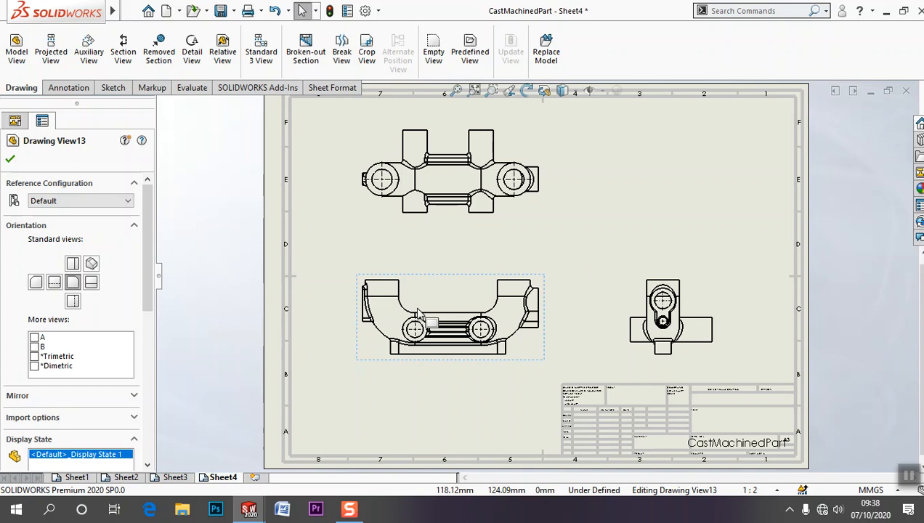
- Place the saved pictorial view A of CastMachinedPart from the View Palette in the free area above the side view
{"action": "mouse_move", "coordinate": [299, 343]}
{"action": "middle_mouse_down"}
{"action": "mouse_move", "coordinate": [274, 322]}
{"action": "mouse_move", "coordinate": [264, 341]}
{"action": "middle_mouse_up"}
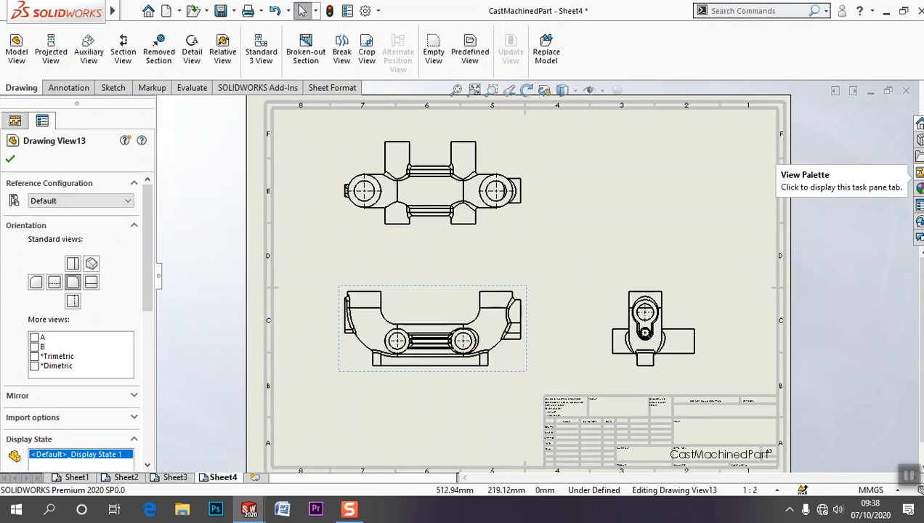
{"action": "left_click", "coordinate": [918, 172]}
{"action": "left_click", "coordinate": [884, 107]}
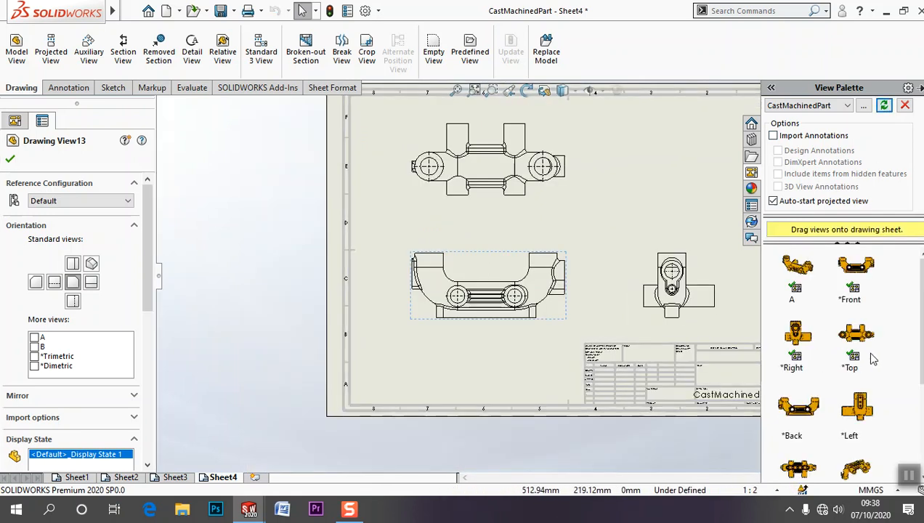
{"action": "left_click_drag", "start_coordinate": [780, 263], "coordinate": [673, 169]}
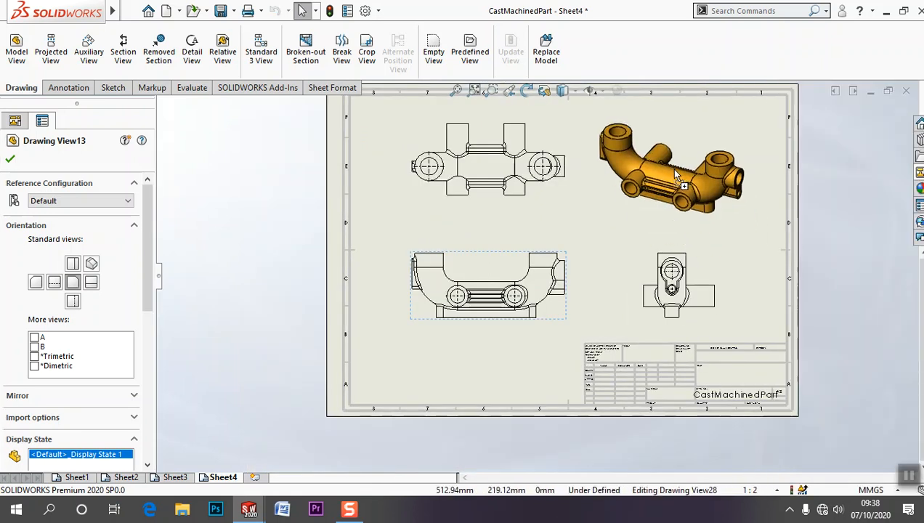
{"action": "left_click", "coordinate": [10, 159]}
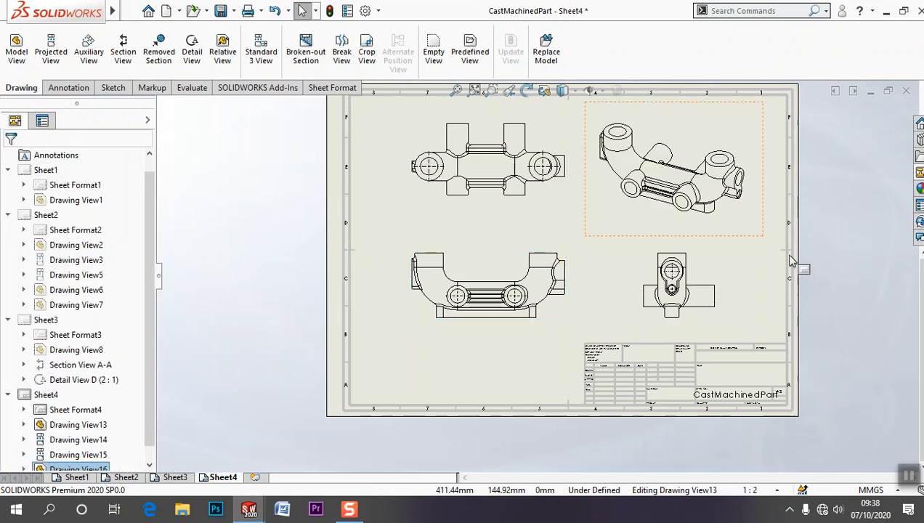
- Set the display style of the pictorial view on Sheet4 to Shaded With Edges
{"action": "left_click", "coordinate": [711, 240]}
{"action": "scroll", "coordinate": [149, 355], "scroll_direction": "down", "scroll_amount": 3}
{"action": "left_click", "coordinate": [89, 353]}
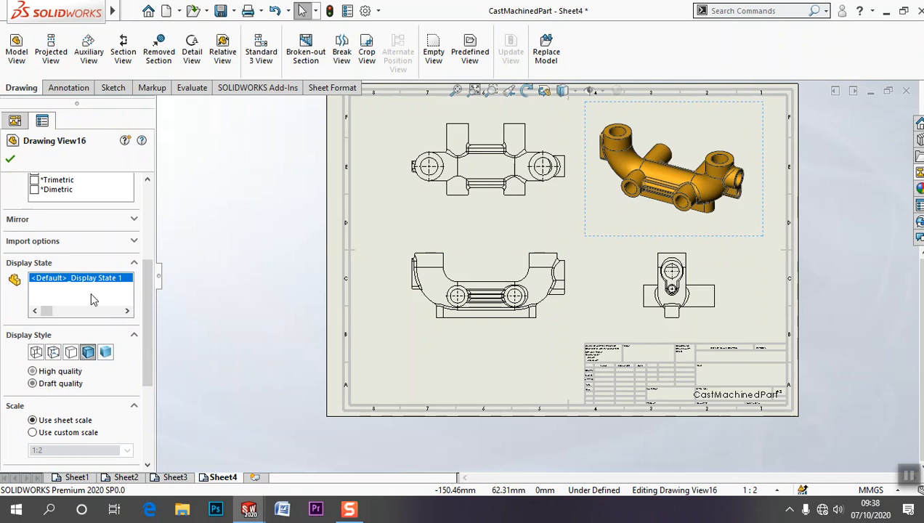
{"action": "left_click", "coordinate": [10, 158]}
{"action": "key", "text": "f"}
{"action": "scroll", "coordinate": [398, 320], "scroll_direction": "down", "scroll_amount": 3}
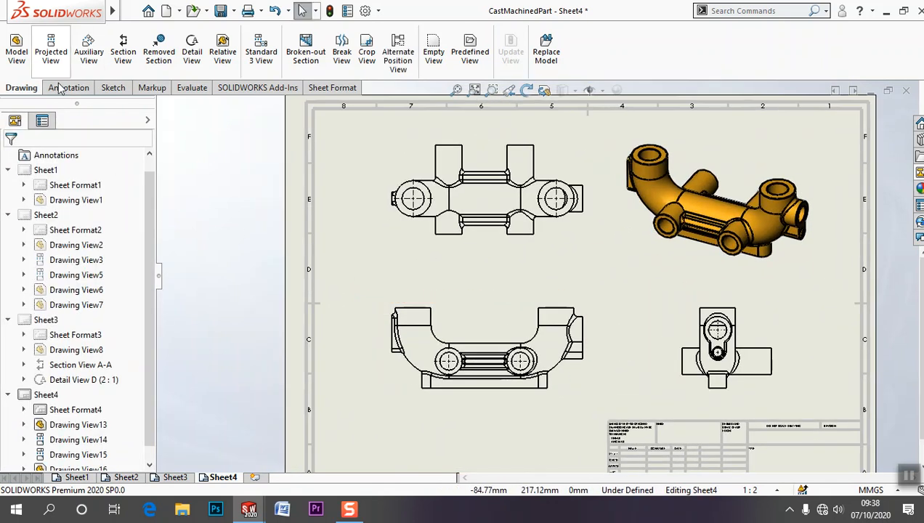
- Use Model Items to import the main curved pipe's dimensions into all views, picking the feature in the top view
{"action": "left_click", "coordinate": [71, 90]}
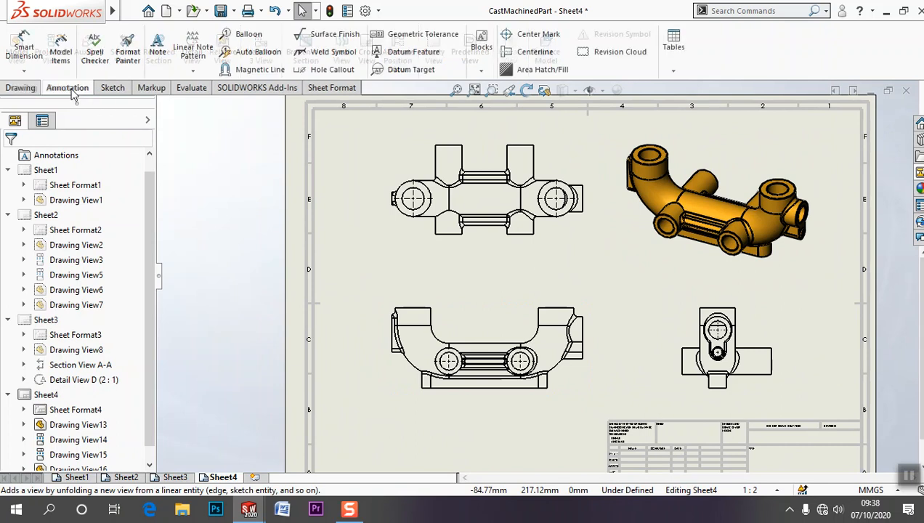
{"action": "left_click", "coordinate": [60, 51]}
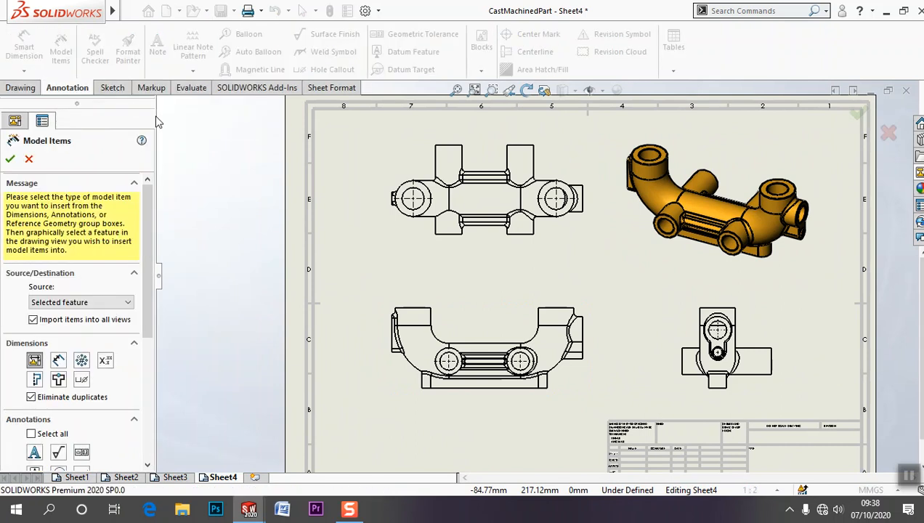
{"action": "left_click", "coordinate": [425, 191]}
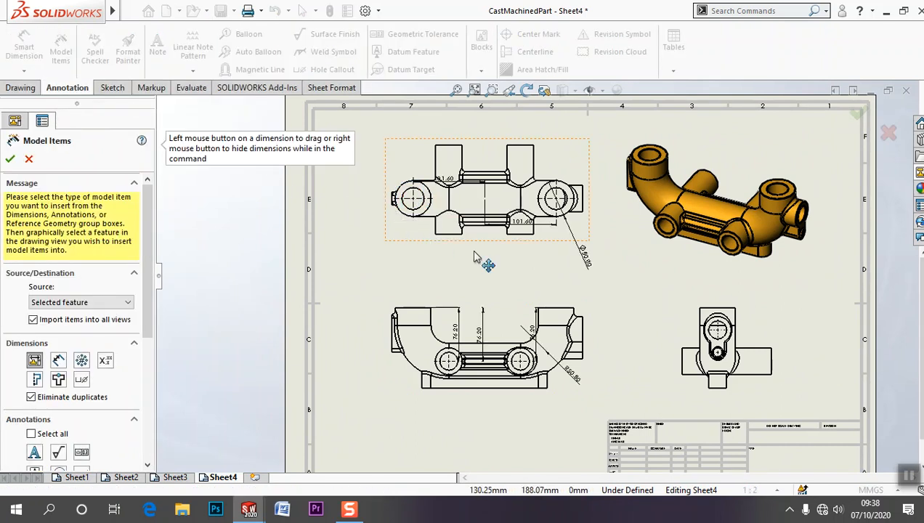
- Import the model dimensions of the round bosses with their holes and the base flange, picking these features in the front view
{"action": "scroll", "coordinate": [582, 318], "scroll_direction": "down", "scroll_amount": 3}
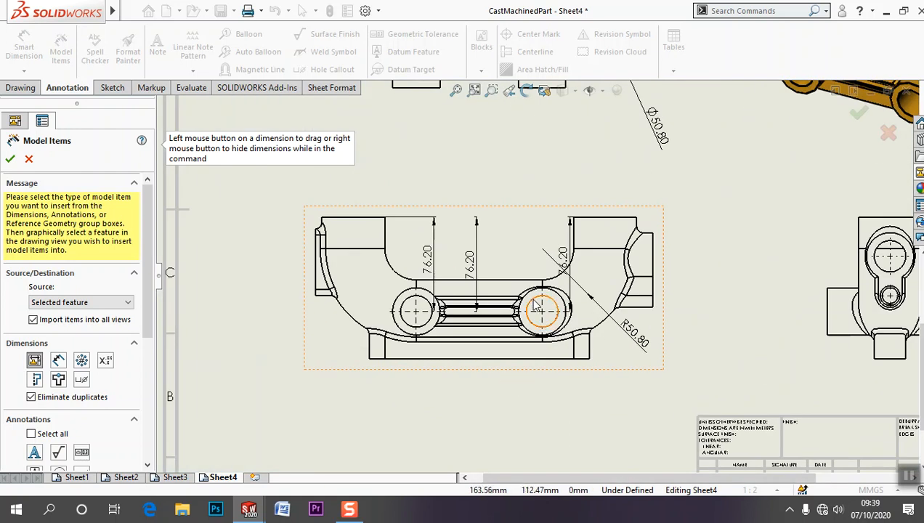
{"action": "left_click", "coordinate": [530, 323]}
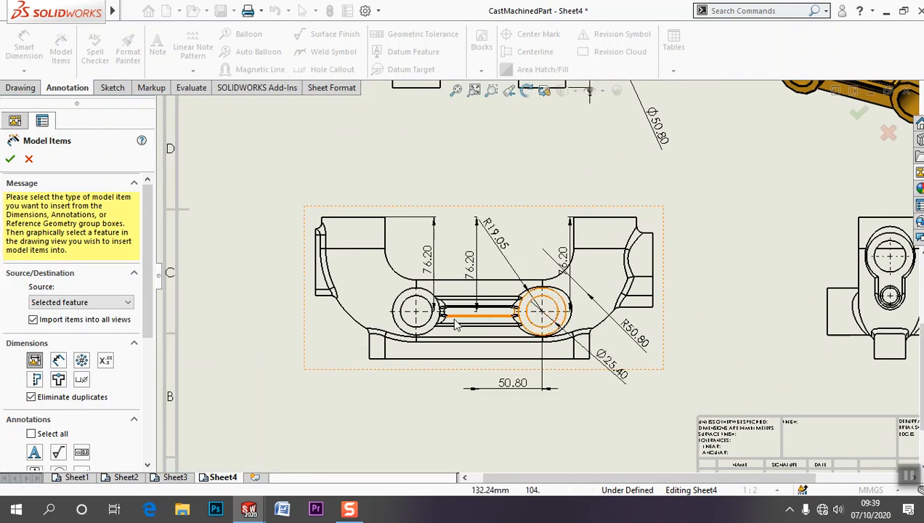
{"action": "left_click", "coordinate": [426, 325]}
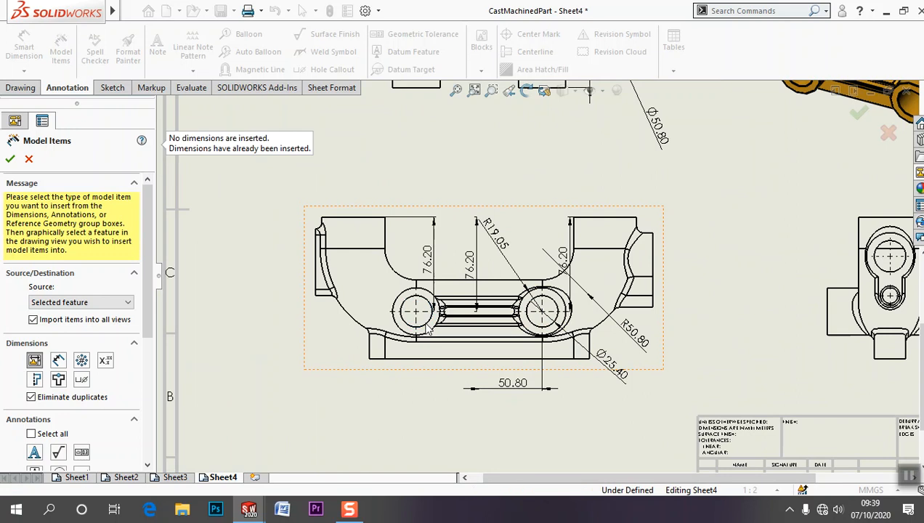
{"action": "left_click", "coordinate": [398, 360]}
{"action": "scroll", "coordinate": [411, 361], "scroll_direction": "up", "scroll_amount": 3}
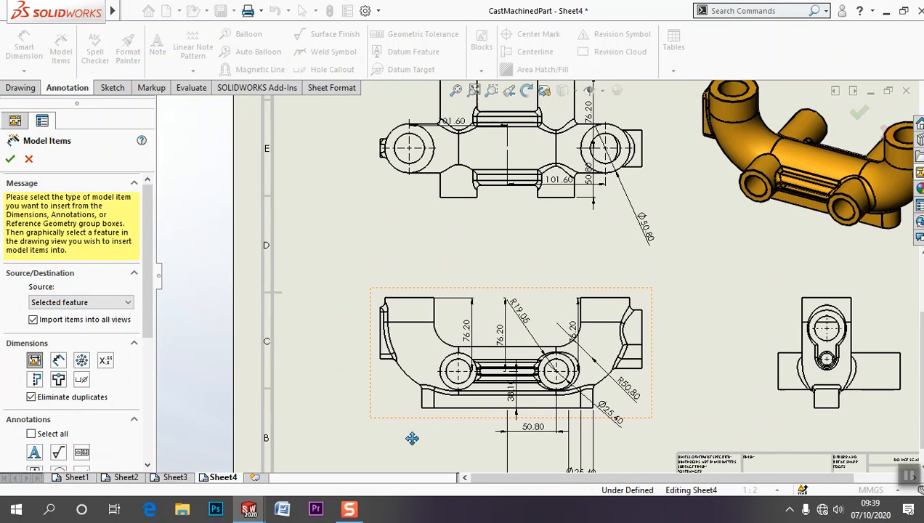
- Try importing the model dimensions of features picked in the top view and the pipe bore and end boss in the side view
{"action": "left_click", "coordinate": [450, 212]}
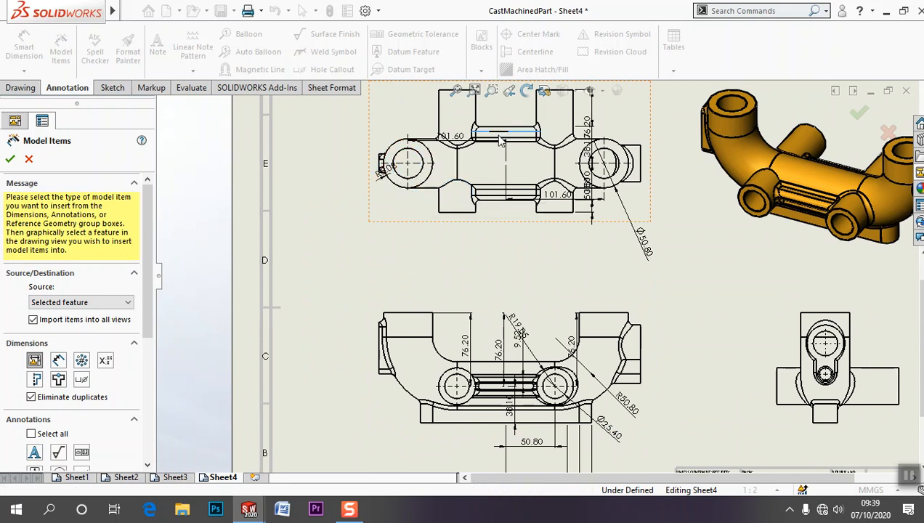
{"action": "middle_click_drag", "start_coordinate": [451, 199], "coordinate": [425, 216]}
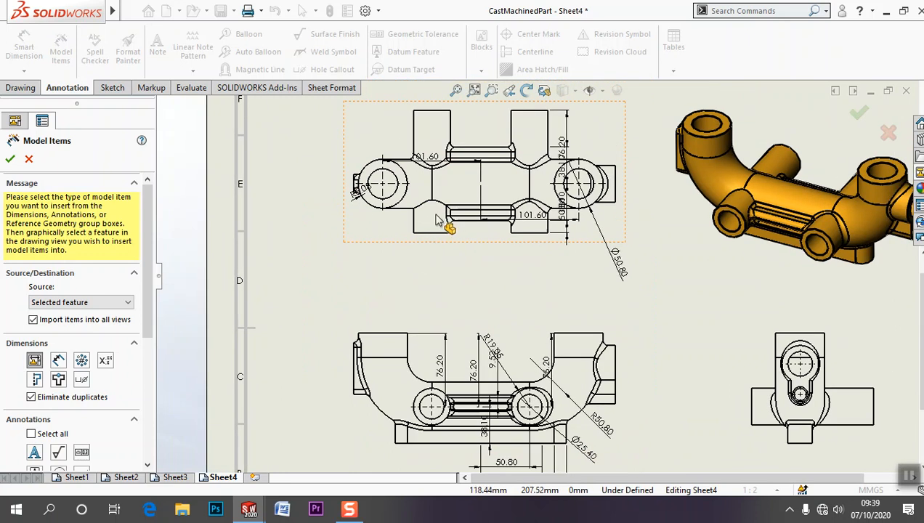
{"action": "scroll", "coordinate": [451, 230], "scroll_direction": "up", "scroll_amount": 3}
{"action": "scroll", "coordinate": [742, 360], "scroll_direction": "down", "scroll_amount": 5}
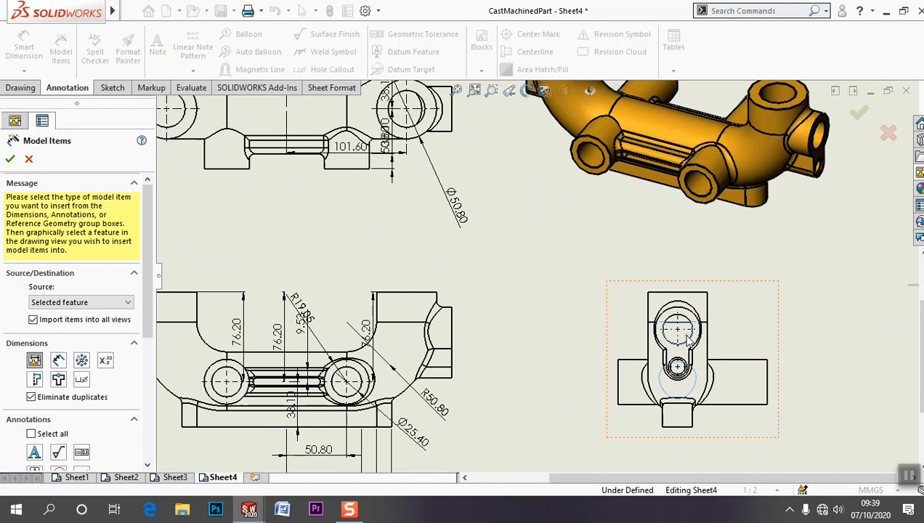
{"action": "left_click", "coordinate": [691, 307]}
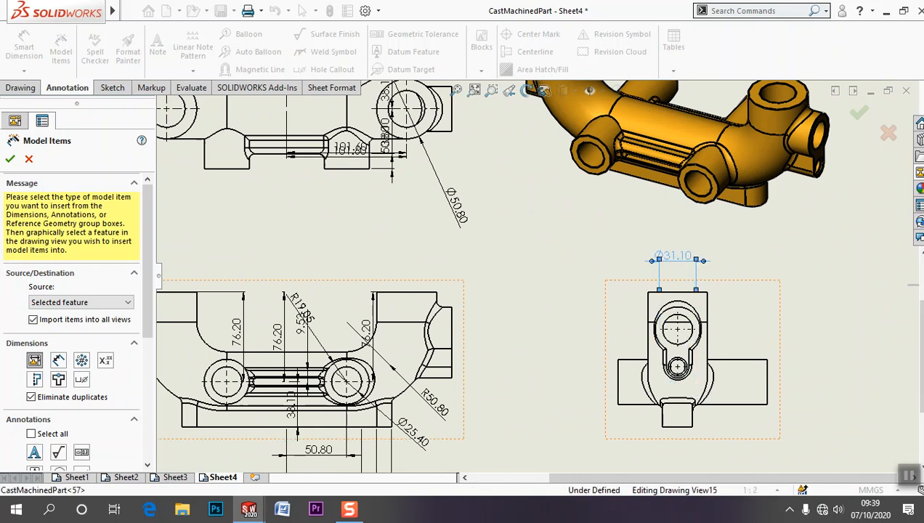
{"action": "left_click", "coordinate": [693, 317]}
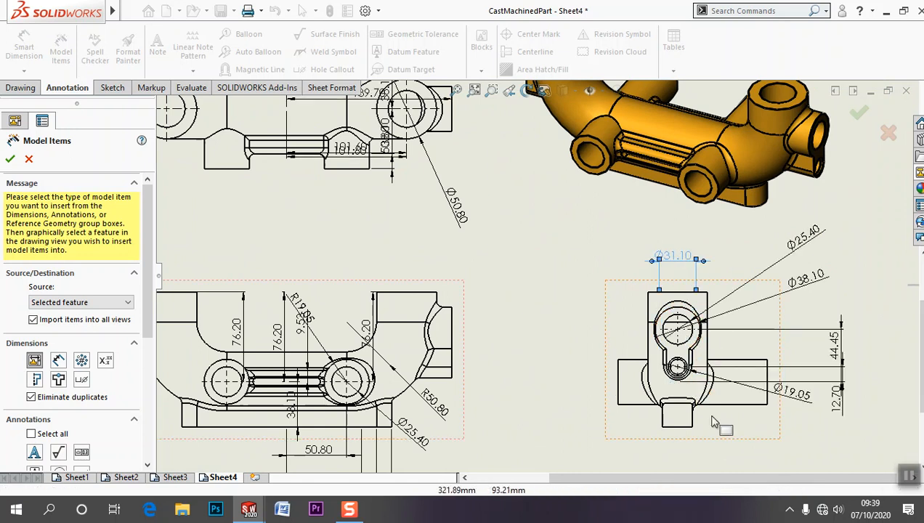
{"action": "scroll", "coordinate": [696, 437], "scroll_direction": "up", "scroll_amount": 3}
{"action": "mouse_move", "coordinate": [608, 389]}
{"action": "middle_mouse_down"}
{"action": "mouse_move", "coordinate": [648, 389]}
{"action": "mouse_move", "coordinate": [624, 400]}
{"action": "middle_mouse_up"}
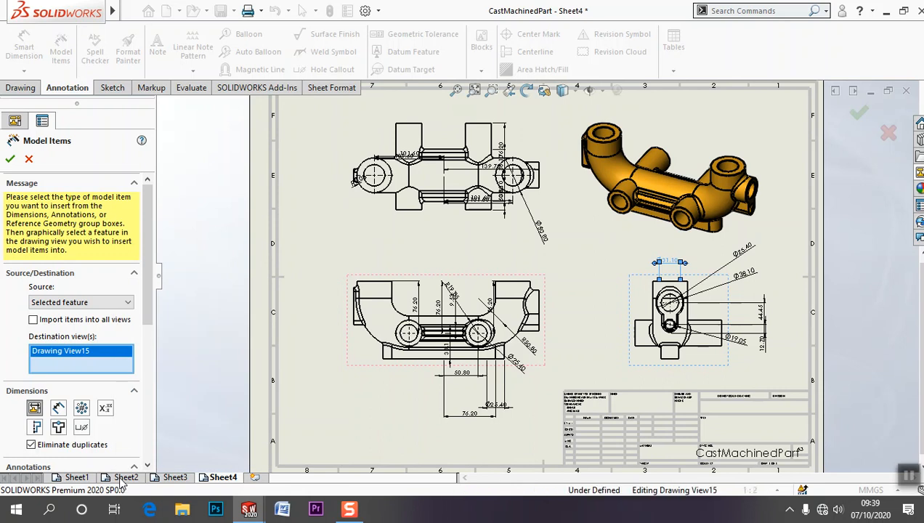
{"action": "left_click", "coordinate": [28, 160]}
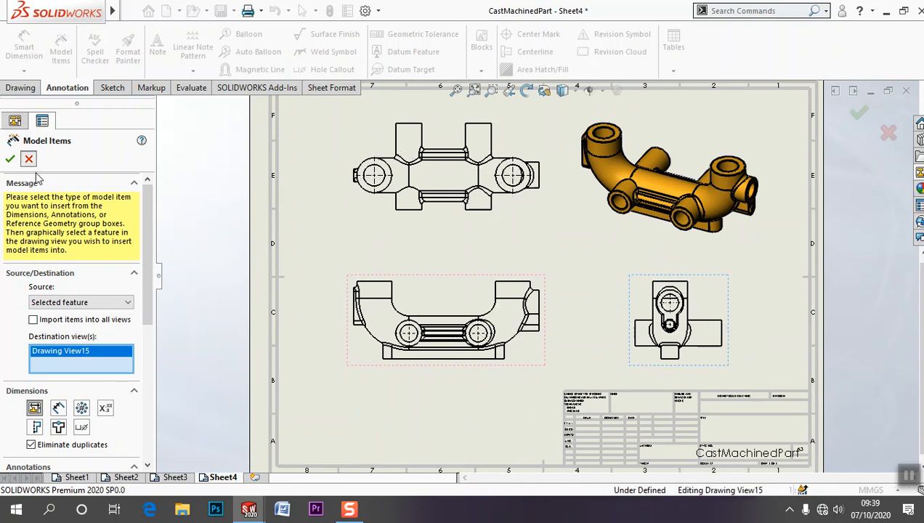
- Place a pictorial view of CastMachinedPart showing its row of five holes in the free area above Detail D on Sheet3
{"action": "left_click", "coordinate": [126, 479]}
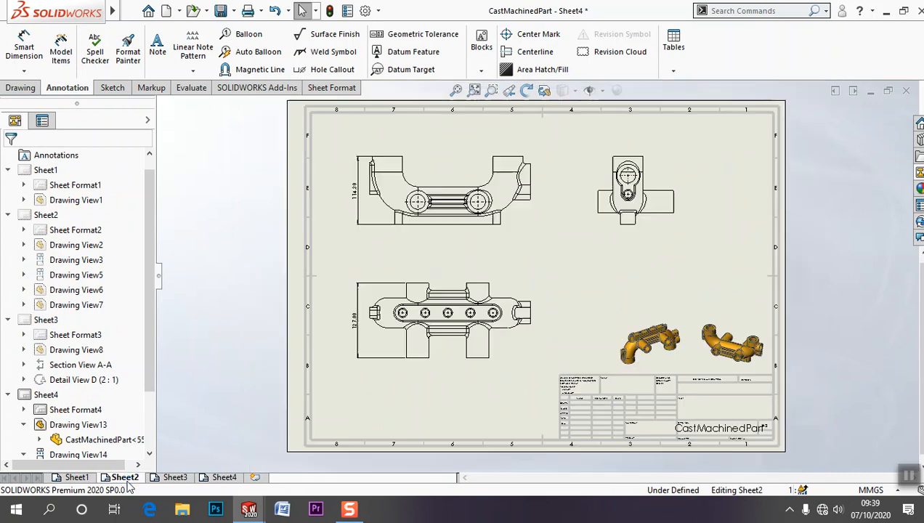
{"action": "left_click", "coordinate": [173, 477]}
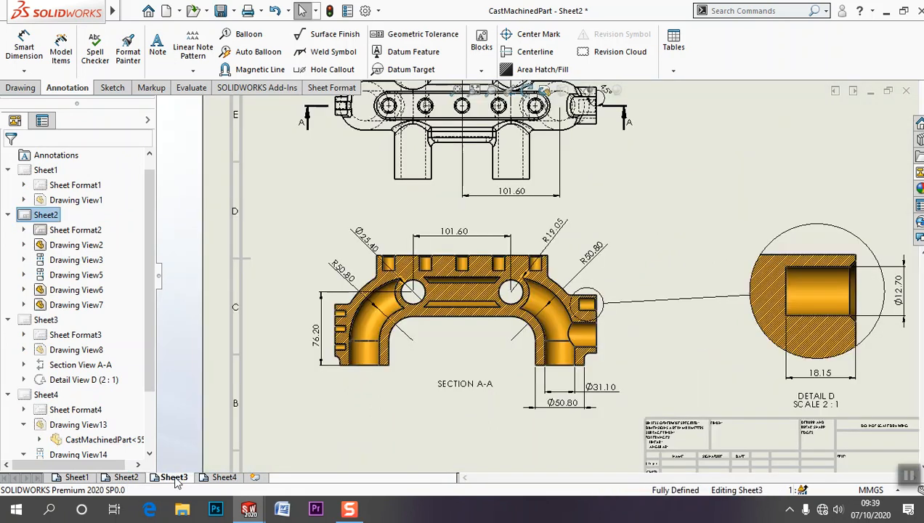
{"action": "scroll", "coordinate": [498, 312], "scroll_direction": "down", "scroll_amount": 4}
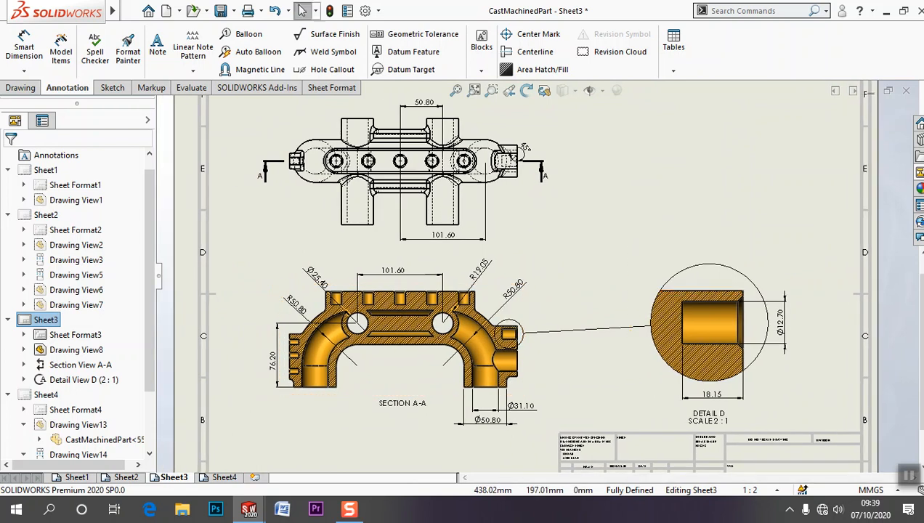
{"action": "left_click", "coordinate": [919, 172]}
{"action": "scroll", "coordinate": [908, 414], "scroll_direction": "down", "scroll_amount": 3}
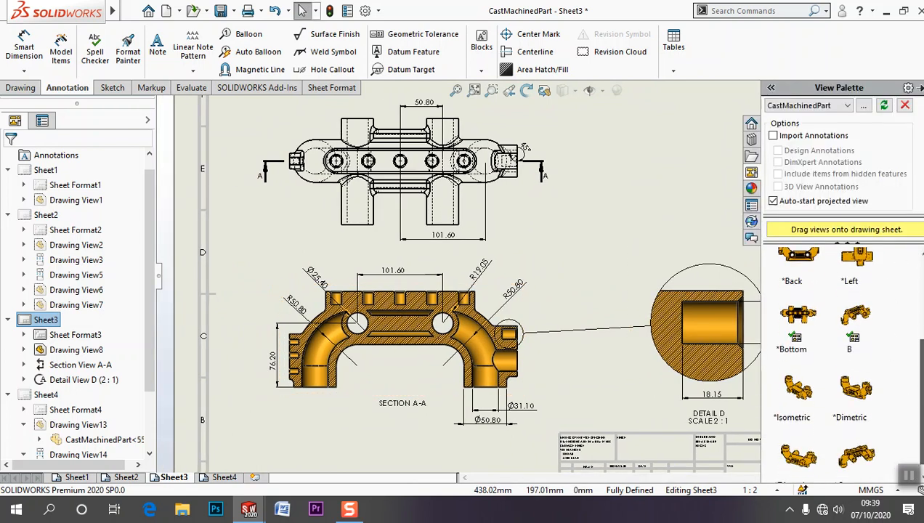
{"action": "left_click_drag", "start_coordinate": [854, 465], "coordinate": [691, 202]}
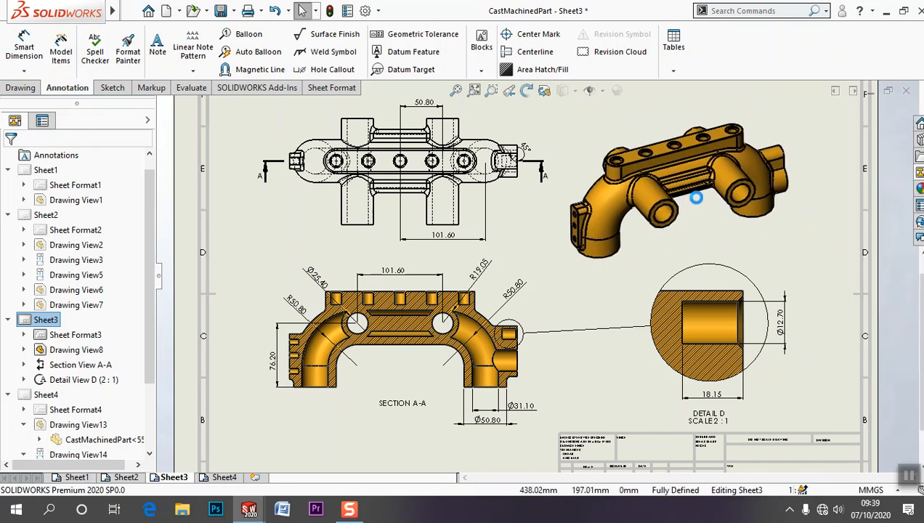
{"action": "left_click", "coordinate": [12, 159]}
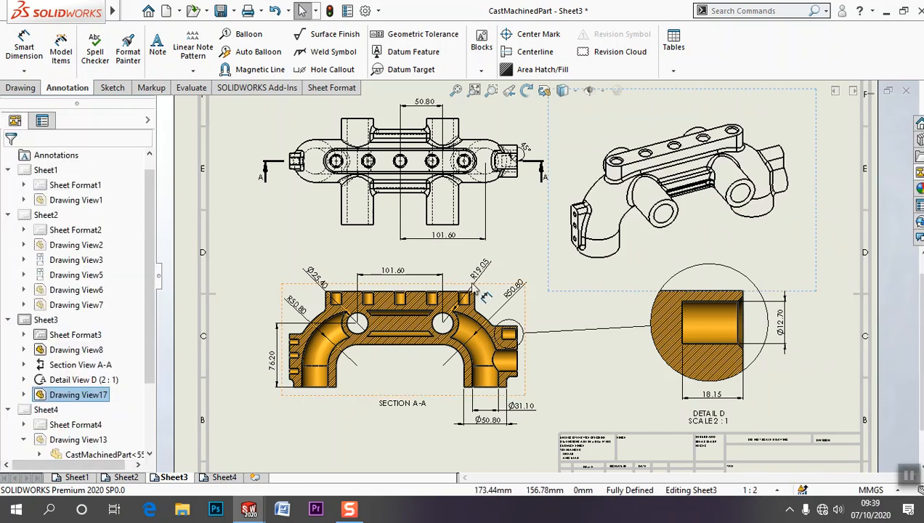
- Rotate the new pictorial view in 3D so its small side flange and round end openings face forward
{"action": "key", "text": "f"}
{"action": "scroll", "coordinate": [676, 307], "scroll_direction": "down", "scroll_amount": 3}
{"action": "left_click", "coordinate": [675, 306]}
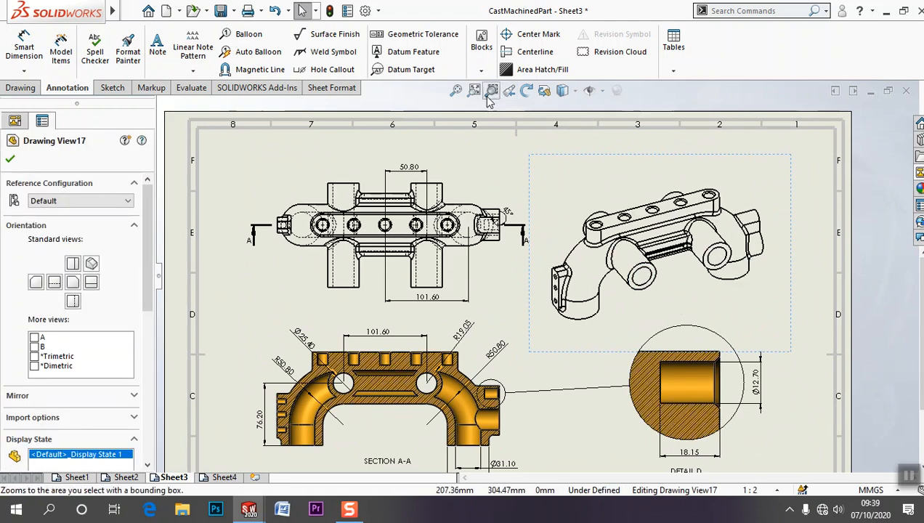
{"action": "left_click", "coordinate": [543, 91]}
{"action": "left_click_drag", "start_coordinate": [689, 291], "coordinate": [664, 268]}
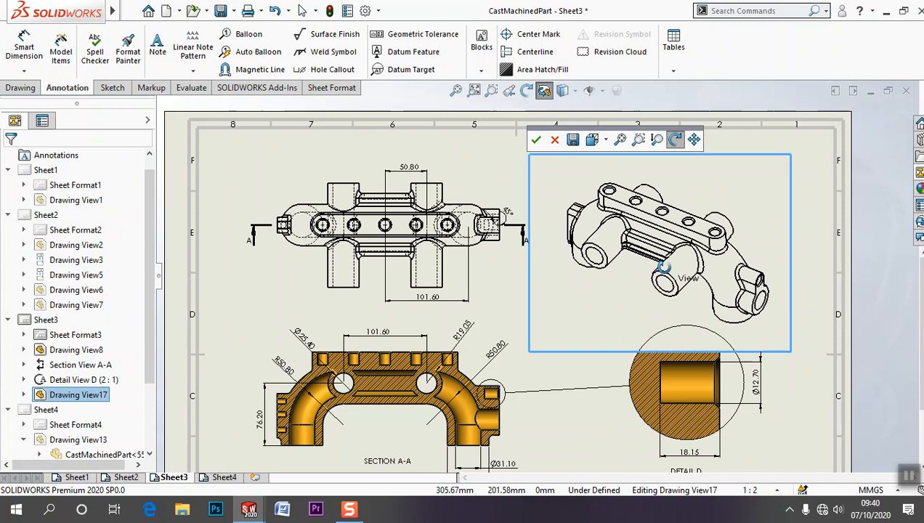
{"action": "left_click", "coordinate": [536, 140]}
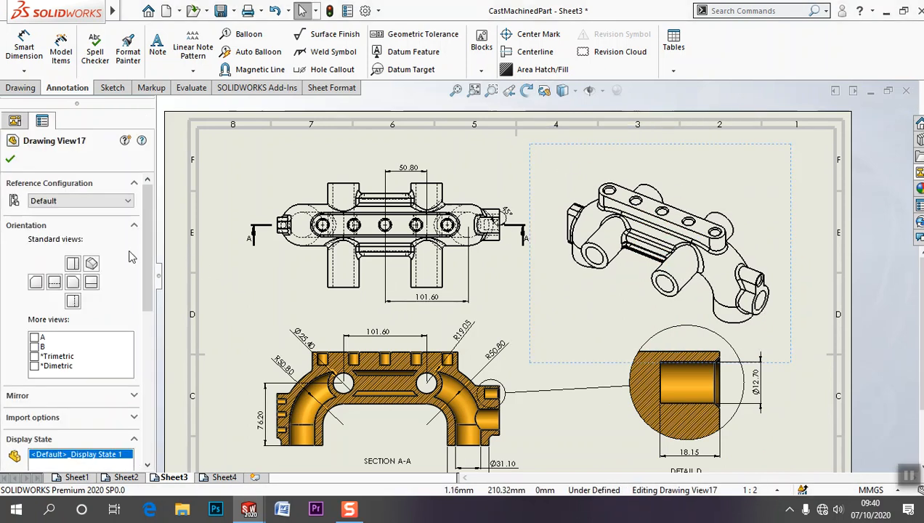
- Set the pictorial view's display style to Shaded With Edges and move the view slightly upward
{"action": "left_click_drag", "start_coordinate": [147, 260], "coordinate": [147, 375]}
{"action": "left_click", "coordinate": [88, 257]}
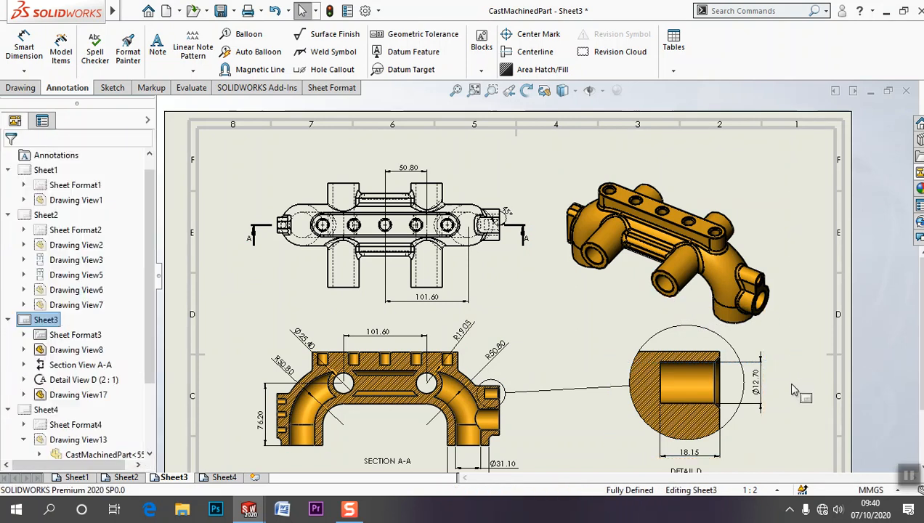
{"action": "mouse_move", "coordinate": [791, 360]}
{"action": "left_mouse_down"}
{"action": "mouse_move", "coordinate": [841, 320]}
{"action": "mouse_move", "coordinate": [834, 336]}
{"action": "mouse_move", "coordinate": [793, 340]}
{"action": "left_mouse_up"}
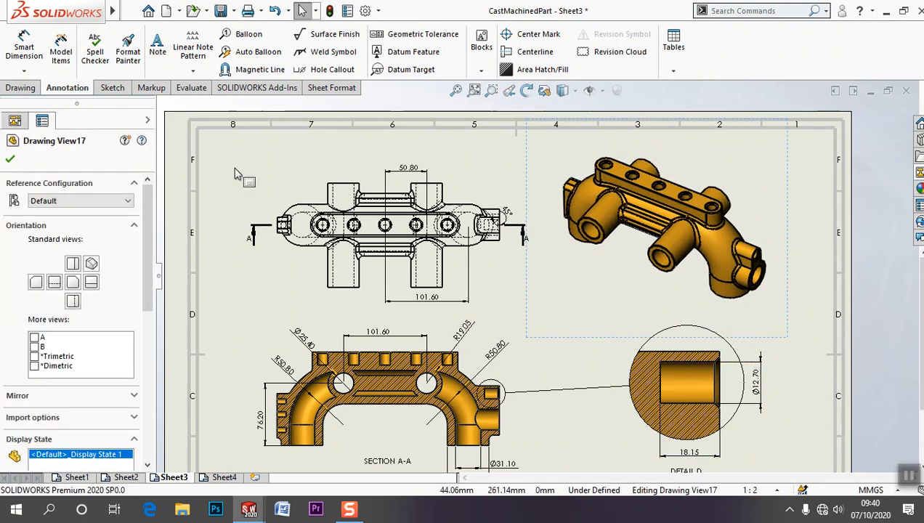
- Sketch a corner rectangle with midpoint construction lines around the right-hand elbow end of the pictorial view
{"action": "left_click", "coordinate": [115, 88]}
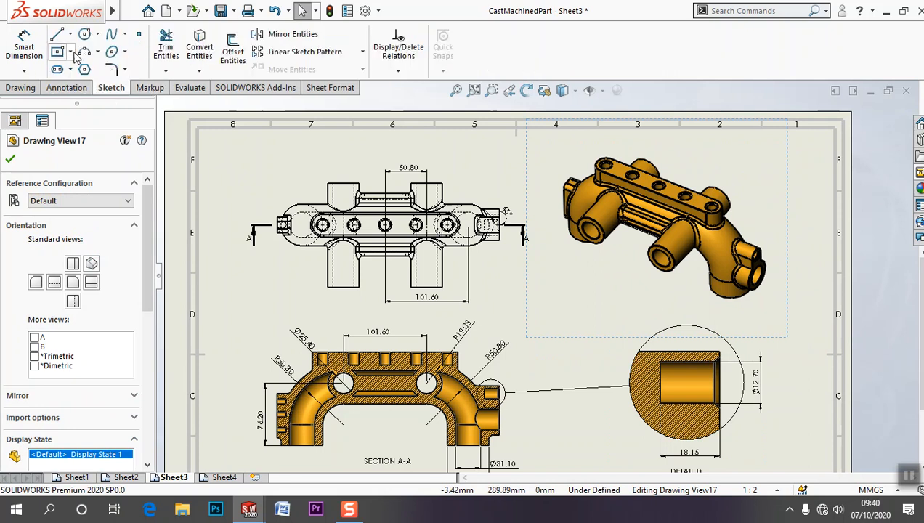
{"action": "left_click", "coordinate": [70, 52]}
{"action": "left_click", "coordinate": [102, 68]}
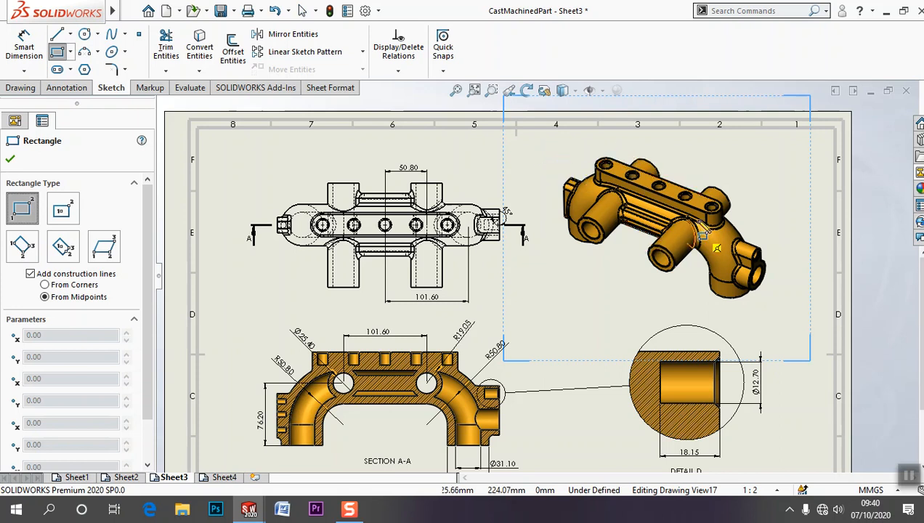
{"action": "left_click", "coordinate": [736, 241]}
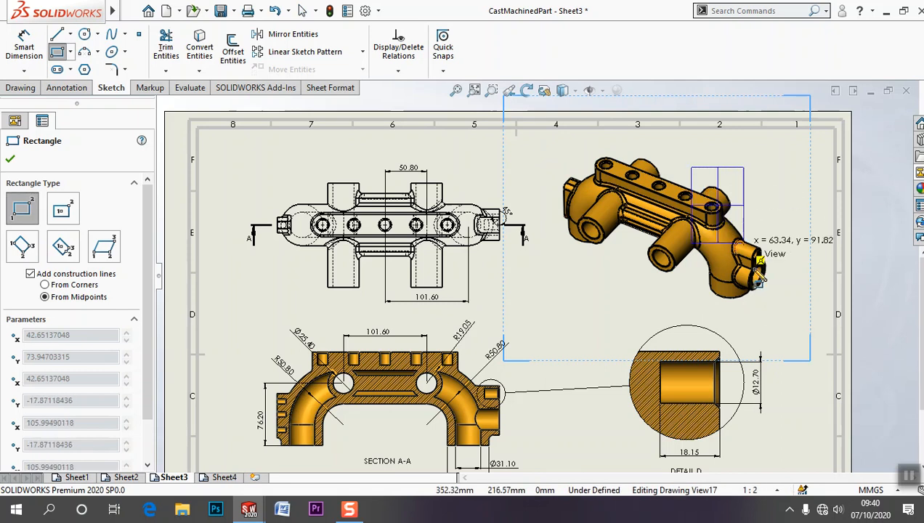
{"action": "left_click", "coordinate": [781, 316]}
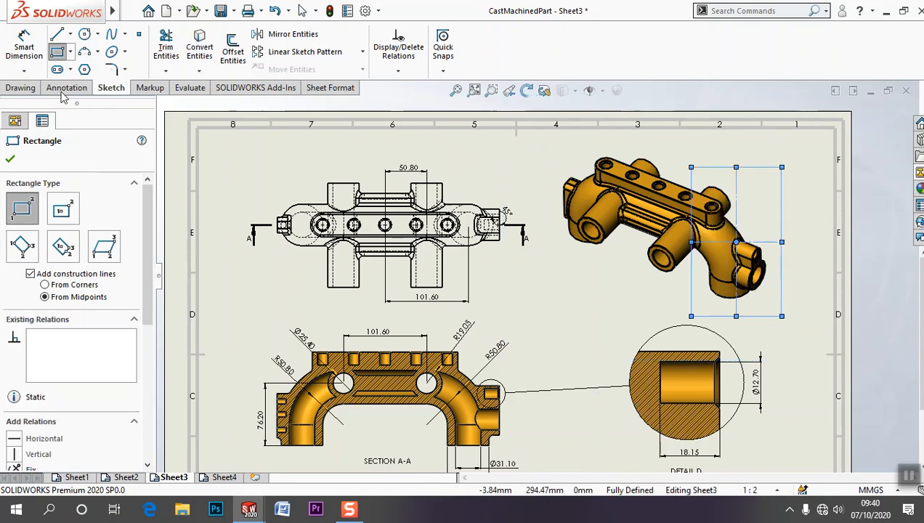
- Crop the pictorial view to the sketched rectangle and move the cropped view left, above Detail D
{"action": "left_click", "coordinate": [20, 88]}
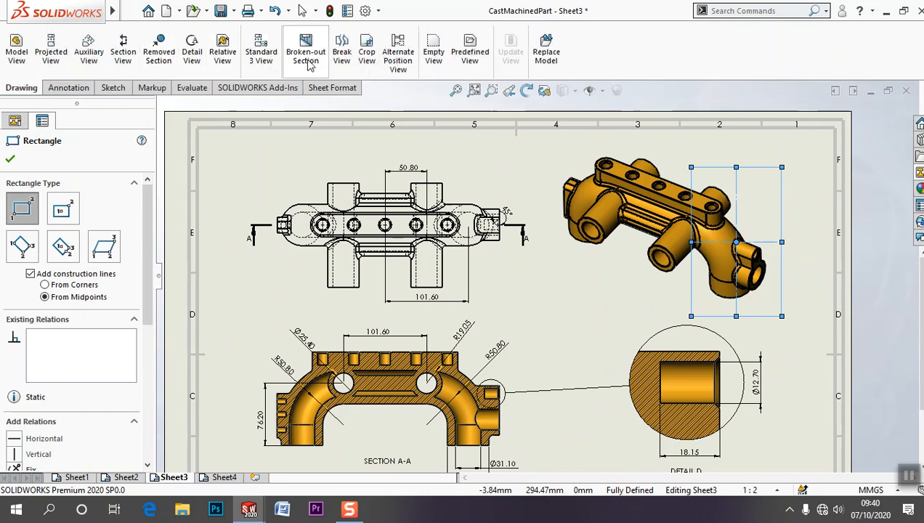
{"action": "left_click", "coordinate": [368, 55]}
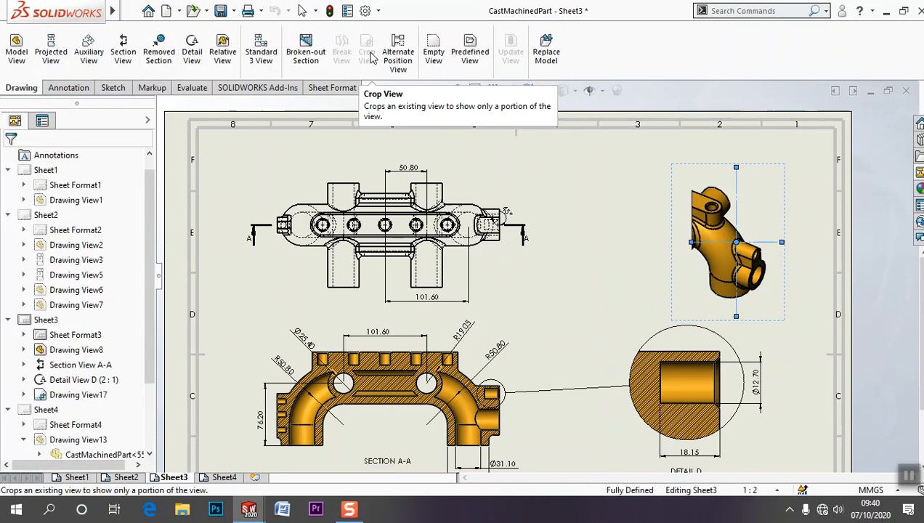
{"action": "left_click", "coordinate": [573, 235]}
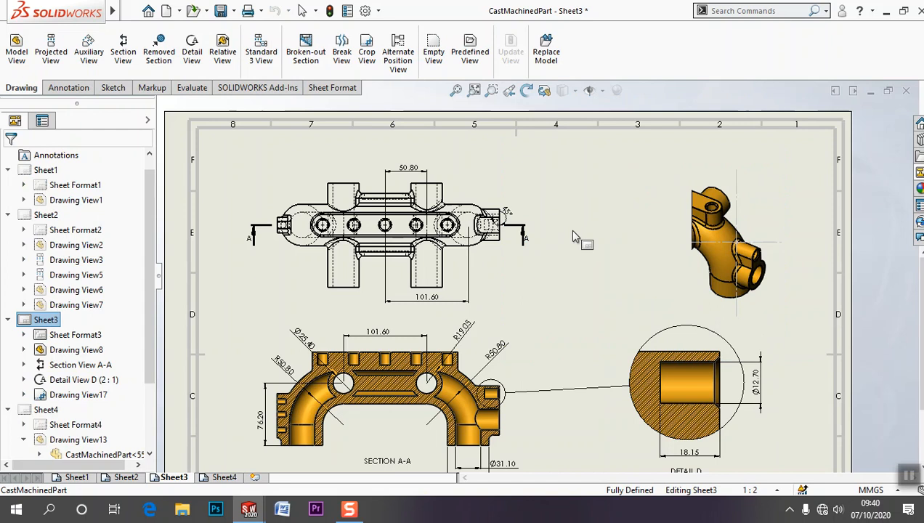
{"action": "left_click_drag", "start_coordinate": [775, 320], "coordinate": [751, 323]}
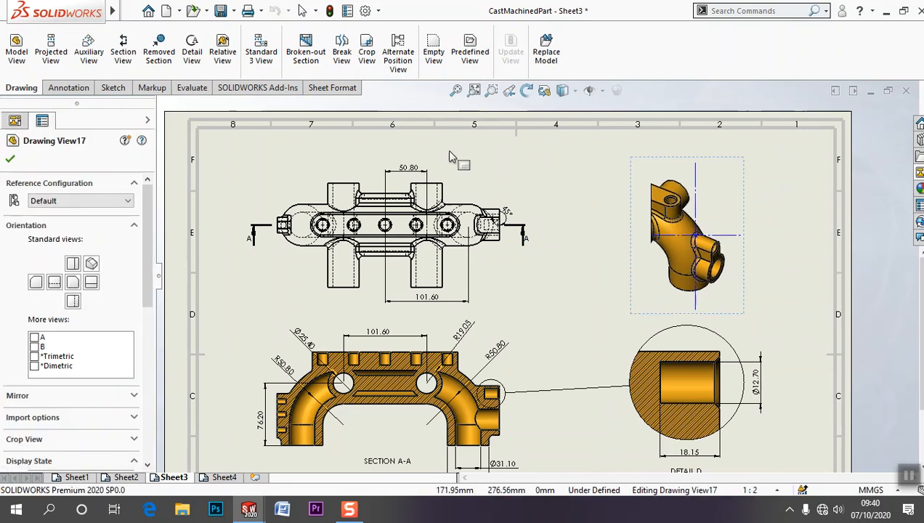
- Delete the vertical and horizontal construction lines crossing the cropped pictorial view
{"action": "left_click", "coordinate": [474, 90]}
{"action": "scroll", "coordinate": [513, 218], "scroll_direction": "down", "scroll_amount": 1}
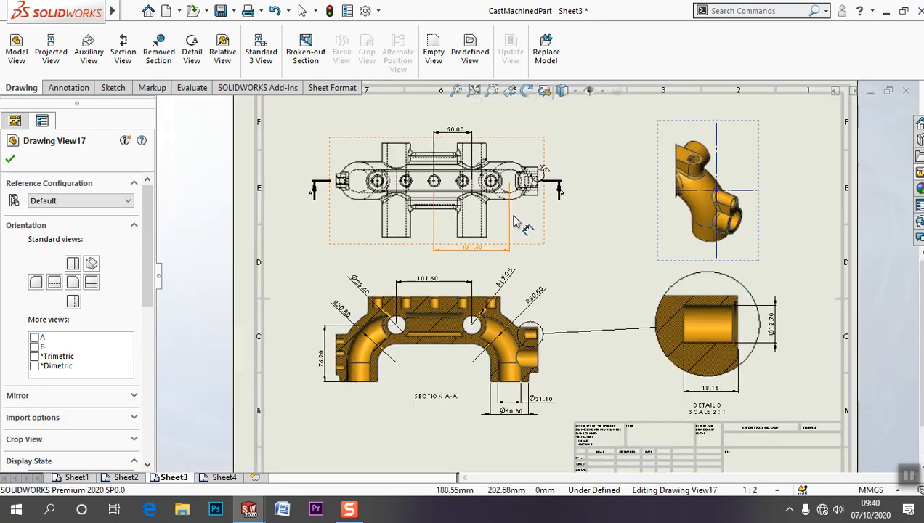
{"action": "left_click", "coordinate": [613, 250]}
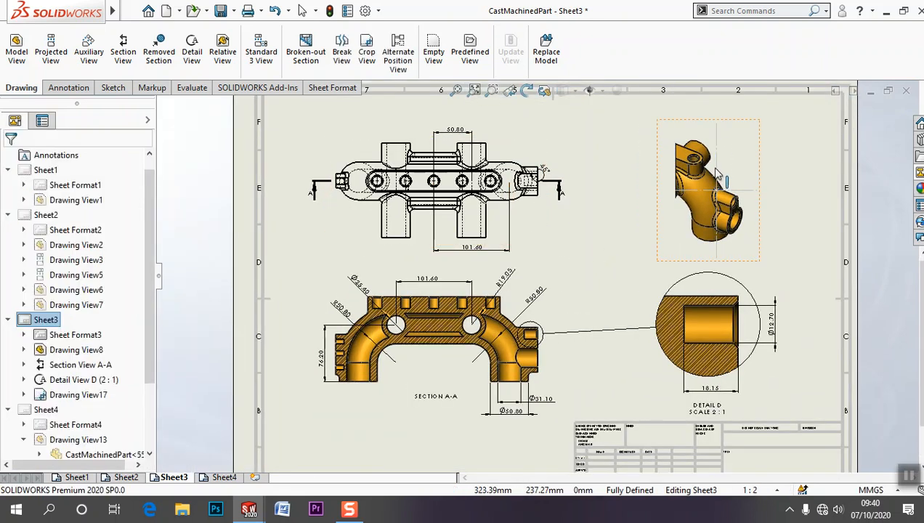
{"action": "left_click", "coordinate": [716, 177]}
{"action": "key", "text": "Escape"}
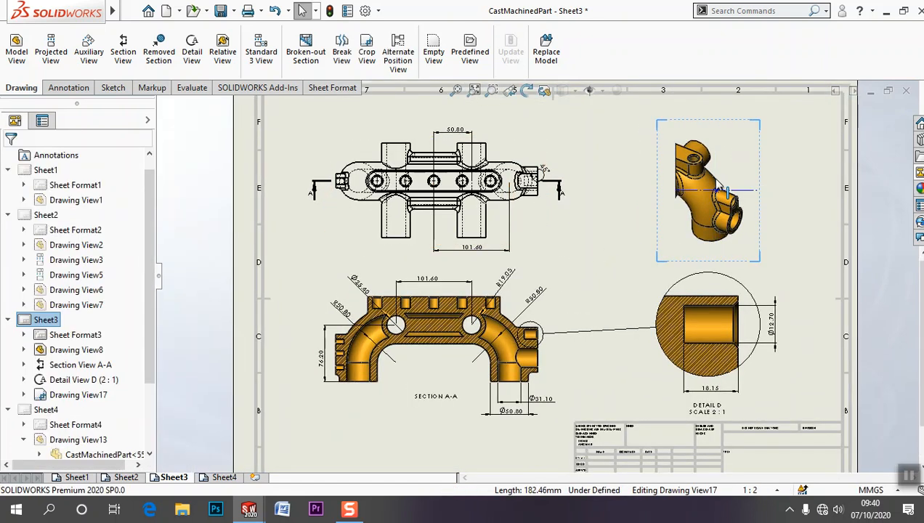
{"action": "left_click", "coordinate": [794, 210]}
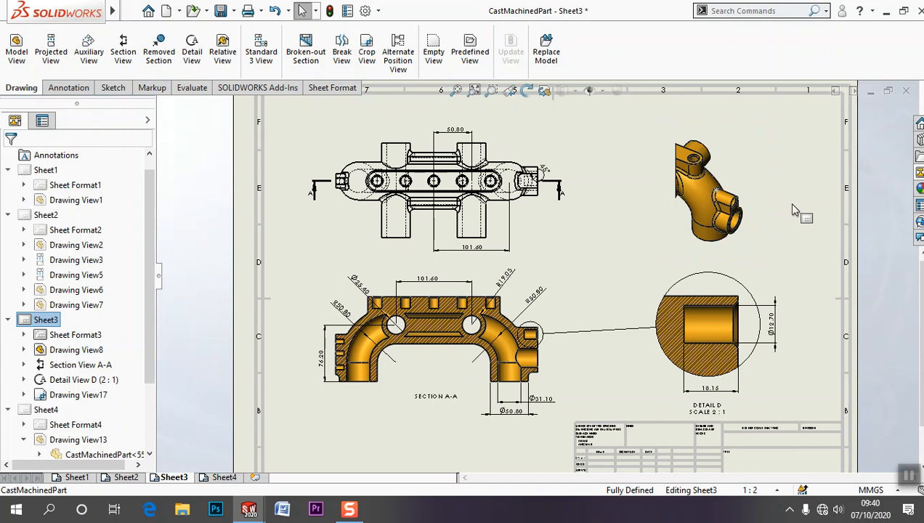
{"action": "middle_click_drag", "start_coordinate": [587, 240], "coordinate": [581, 232]}
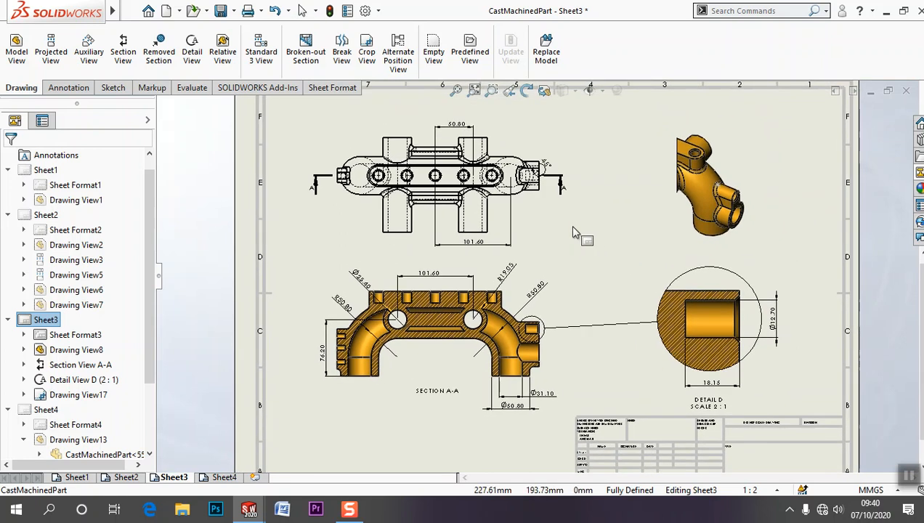
{"action": "left_click", "coordinate": [474, 90]}
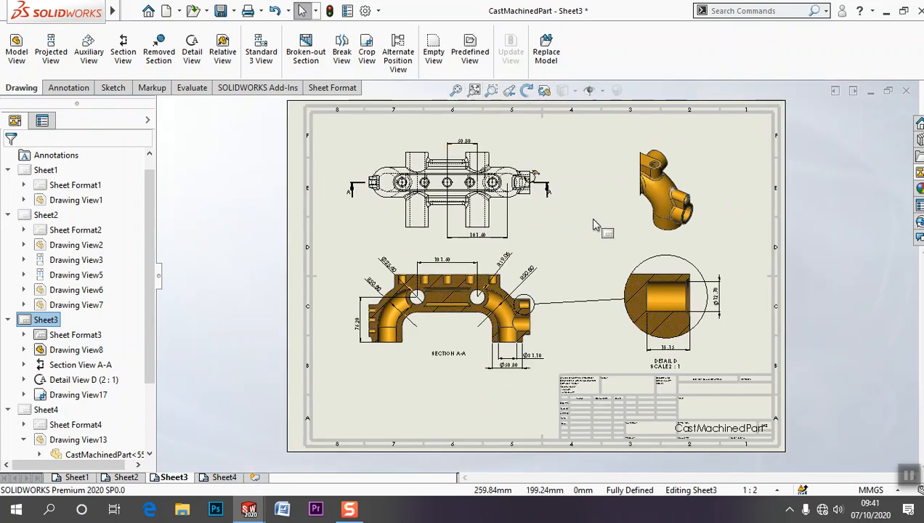
{"action": "scroll", "coordinate": [591, 223], "scroll_direction": "down", "scroll_amount": 1}
{"action": "mouse_move", "coordinate": [579, 223]}
{"action": "middle_mouse_down"}
{"action": "mouse_move", "coordinate": [562, 236]}
{"action": "mouse_move", "coordinate": [554, 223]}
{"action": "middle_mouse_up"}
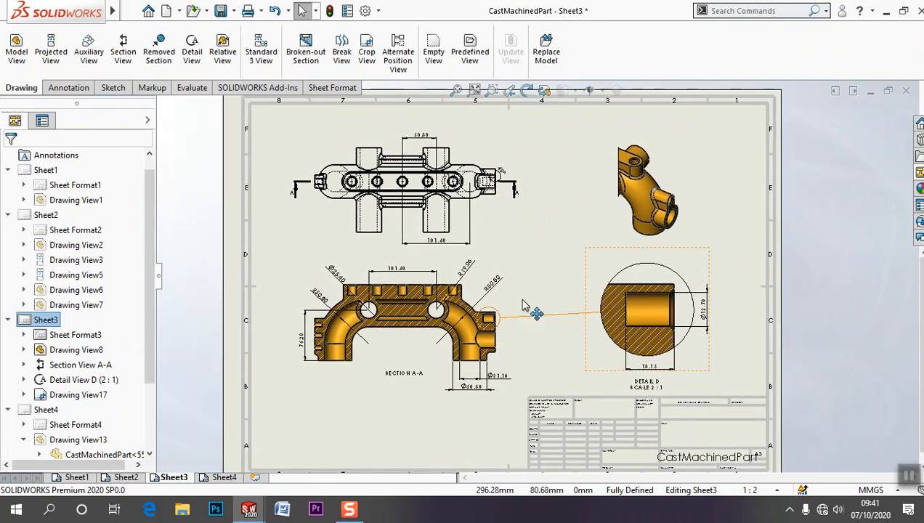
{"action": "scroll", "coordinate": [534, 291], "scroll_direction": "up", "scroll_amount": 2}
{"action": "scroll", "coordinate": [435, 264], "scroll_direction": "down", "scroll_amount": 1}
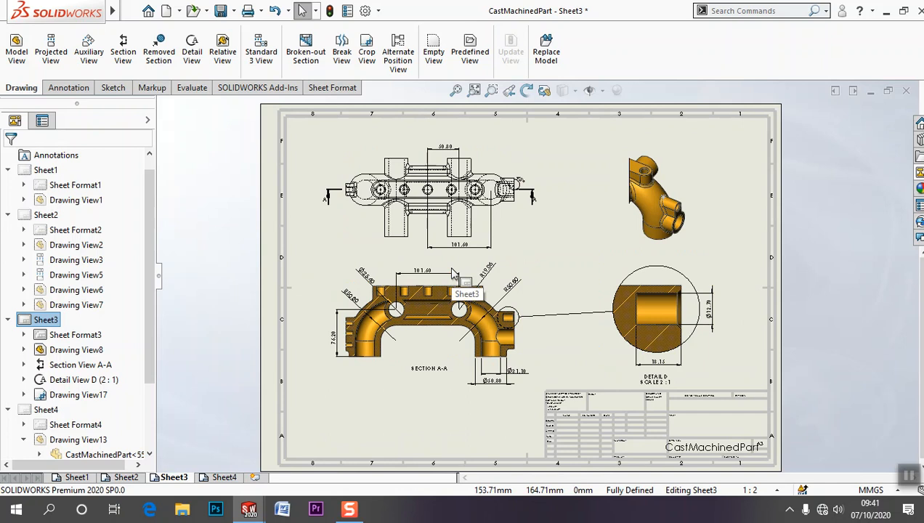
- Export Sheet1 through Sheet4 of the drawing as a PDF named CastMachinedPart in the Documents folder
{"action": "left_click", "coordinate": [131, 11]}
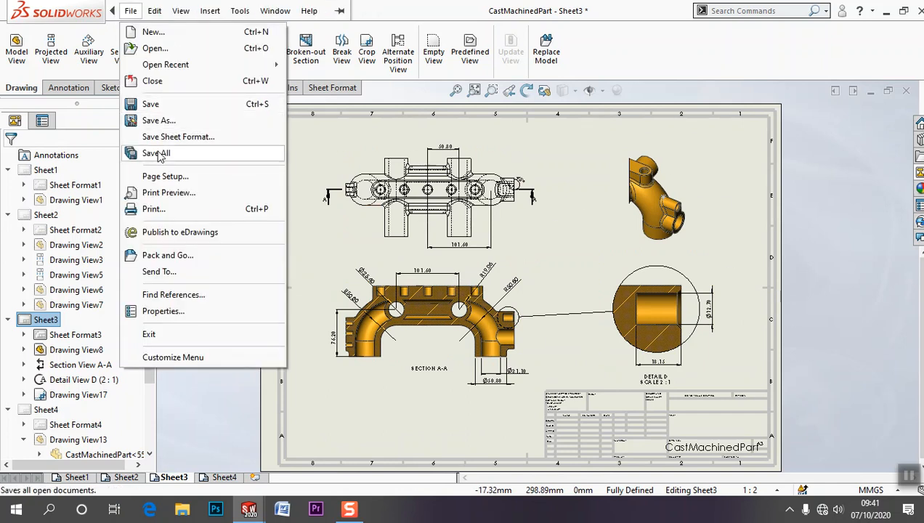
{"action": "left_click", "coordinate": [161, 121]}
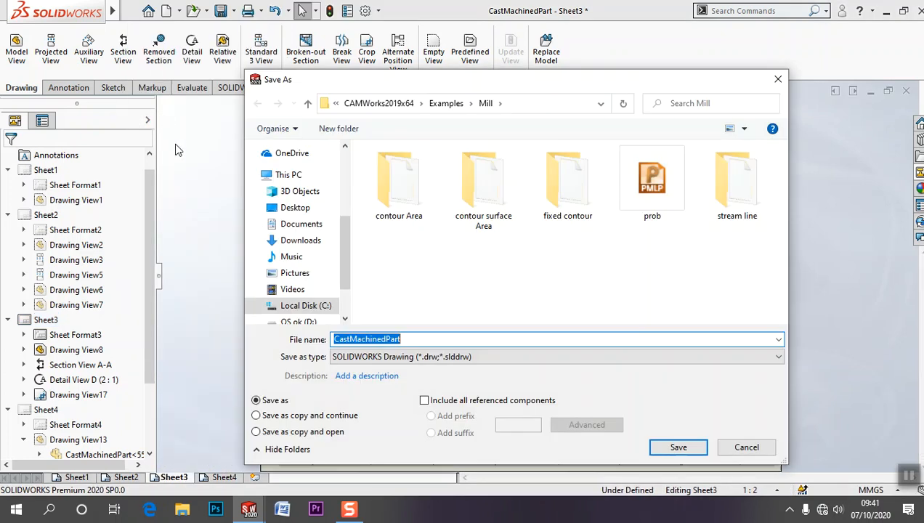
{"action": "left_click", "coordinate": [429, 356]}
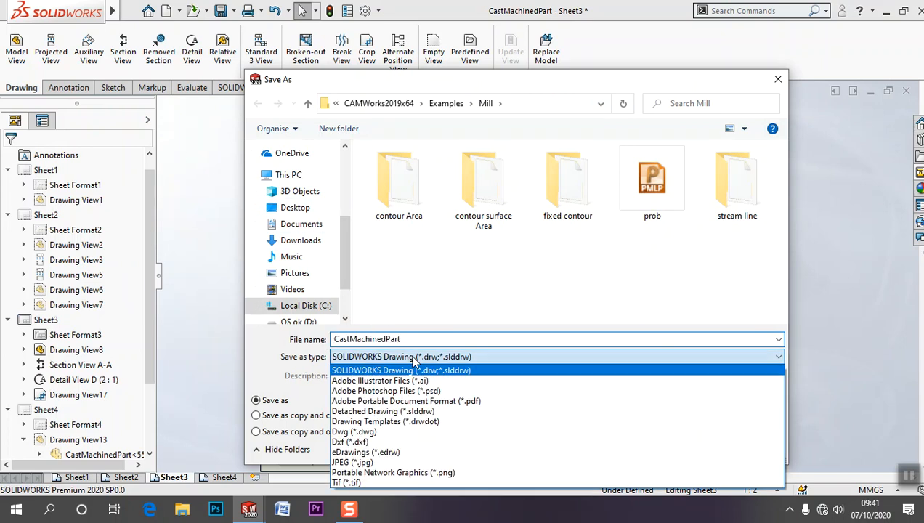
{"action": "left_click", "coordinate": [431, 401]}
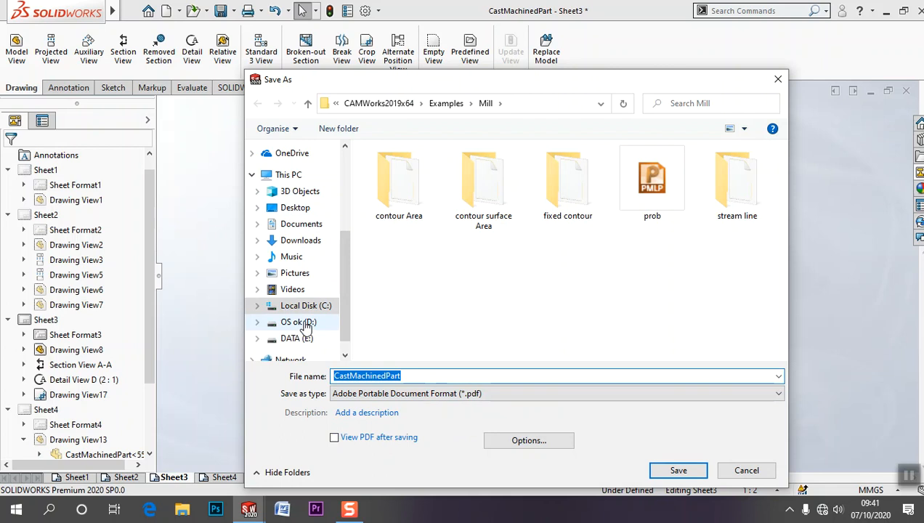
{"action": "left_click", "coordinate": [301, 225]}
{"action": "double_click", "coordinate": [435, 375]}
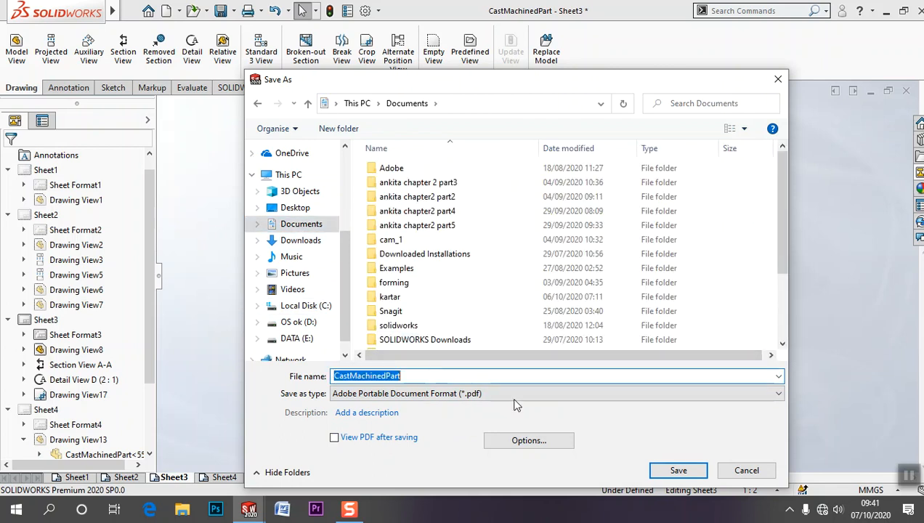
{"action": "left_click", "coordinate": [678, 470]}
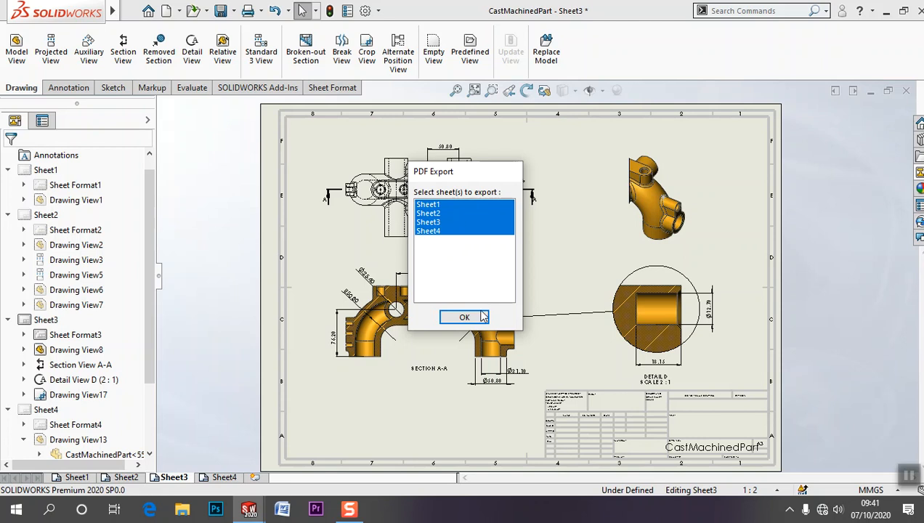
{"action": "left_click", "coordinate": [466, 317]}
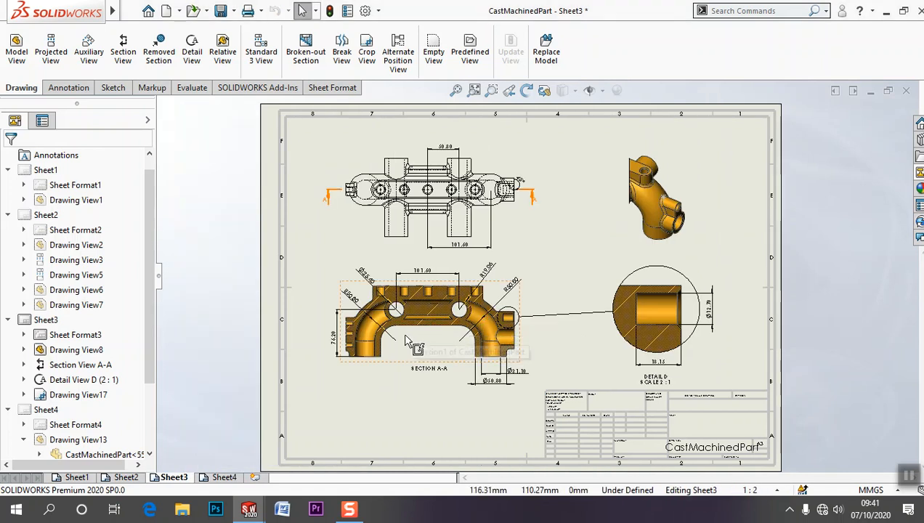
- Switch to File Explorer and open the exported CastMachinedPart PDF in Adobe Acrobat Reader DC
{"action": "left_click", "coordinate": [182, 509]}
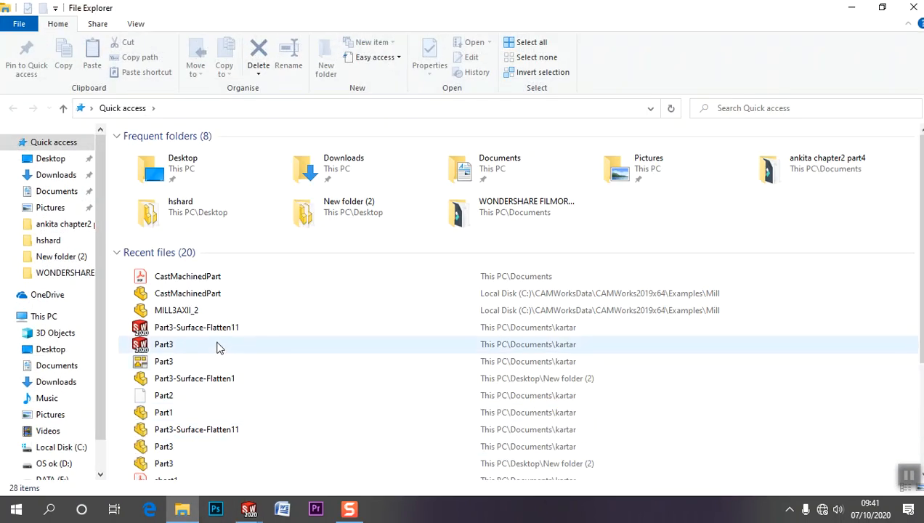
{"action": "left_click", "coordinate": [185, 281]}
{"action": "right_click", "coordinate": [183, 282]}
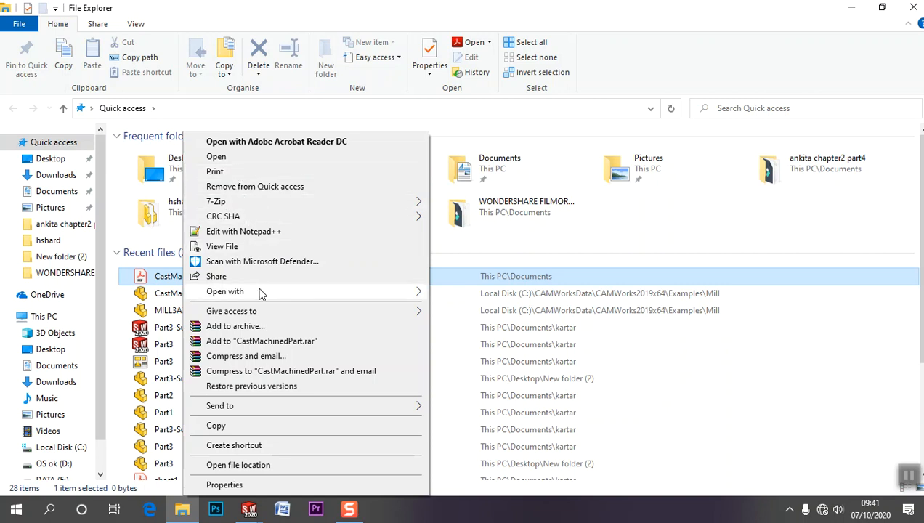
{"action": "mouse_move", "coordinate": [262, 292]}
{"action": "left_click", "coordinate": [454, 293]}
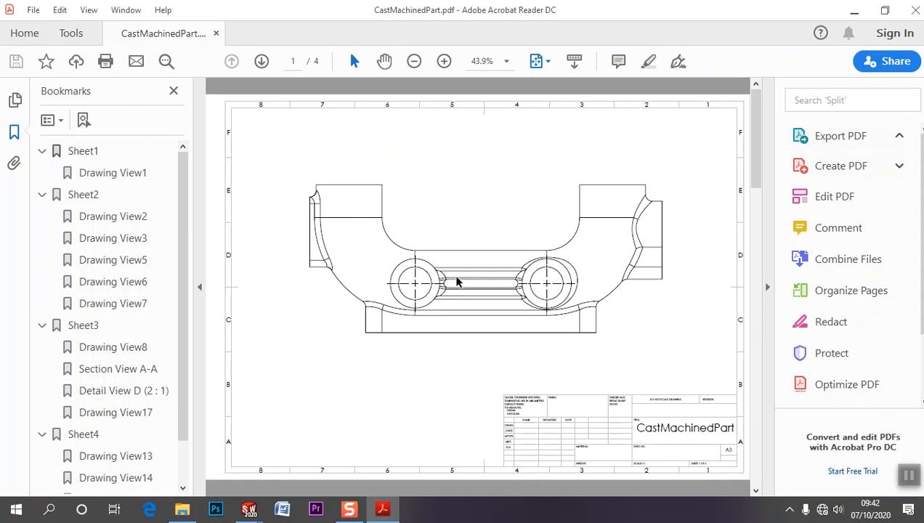
- Page through the four PDF sheets, return to page 2, and dismiss the Star Files tip
{"action": "left_click", "coordinate": [262, 66]}
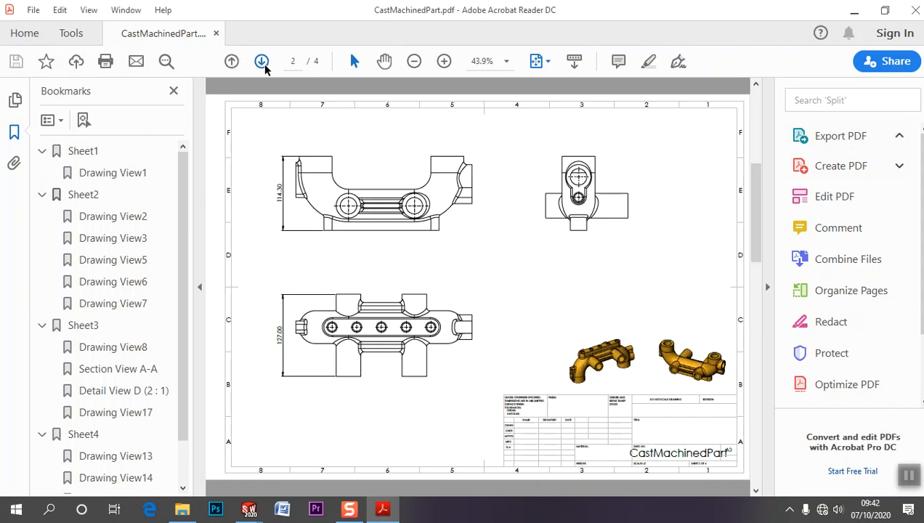
{"action": "left_click", "coordinate": [262, 63]}
{"action": "left_click", "coordinate": [262, 64]}
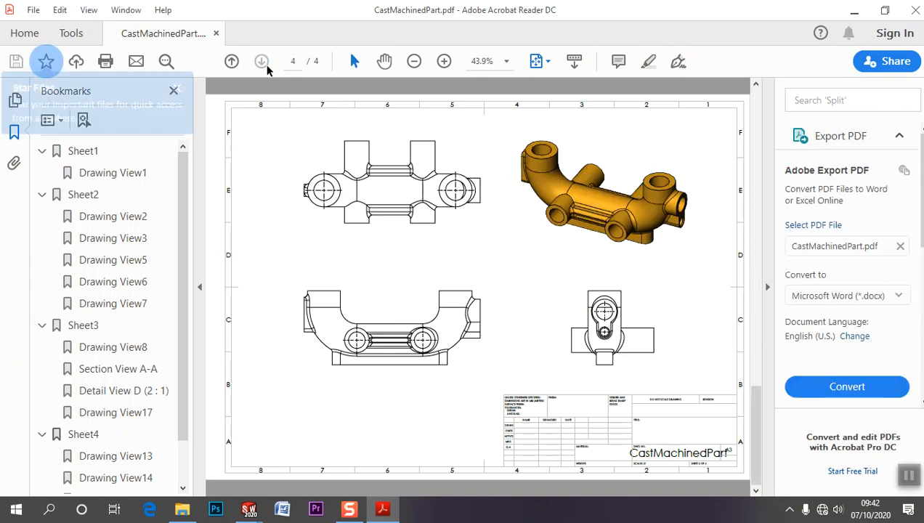
{"action": "left_click", "coordinate": [231, 61]}
{"action": "left_click", "coordinate": [232, 61]}
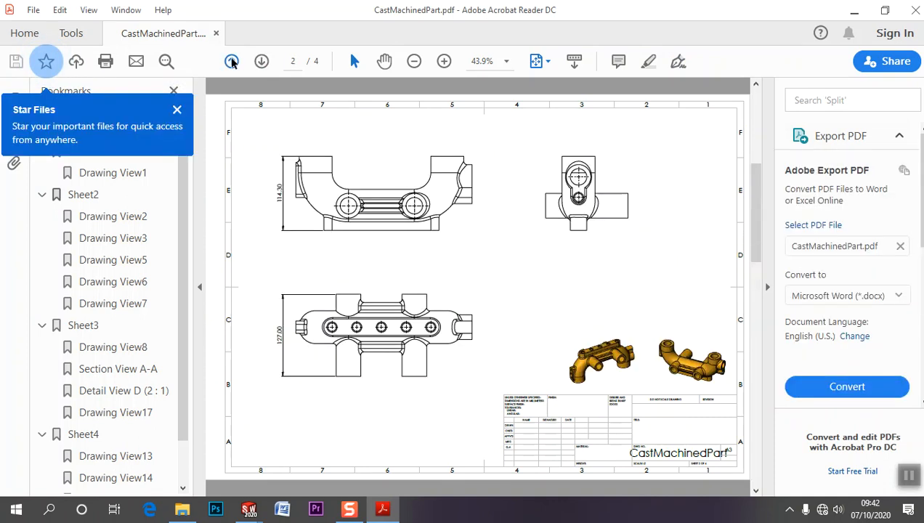
{"action": "left_click", "coordinate": [175, 111]}
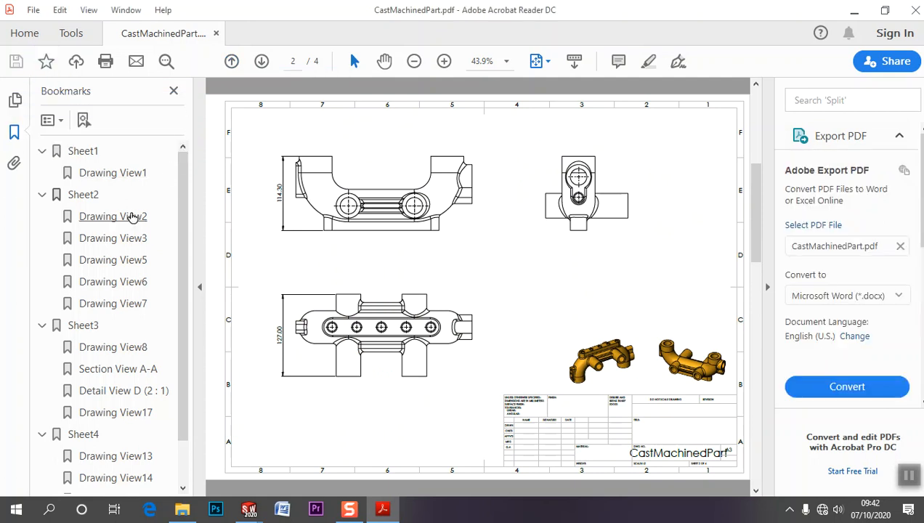
- Check individual drawing views on Sheet2 to Sheet4 using the PDF bookmarks, close the PDF reader and return to SOLIDWORKS
{"action": "left_click", "coordinate": [132, 218]}
{"action": "left_click", "coordinate": [120, 239]}
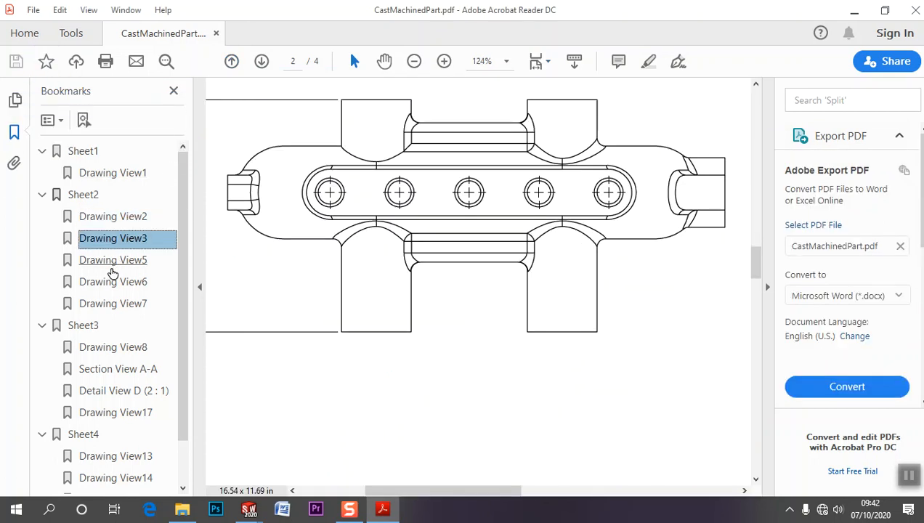
{"action": "left_click", "coordinate": [112, 261]}
{"action": "left_click", "coordinate": [111, 306]}
{"action": "left_click", "coordinate": [110, 347]}
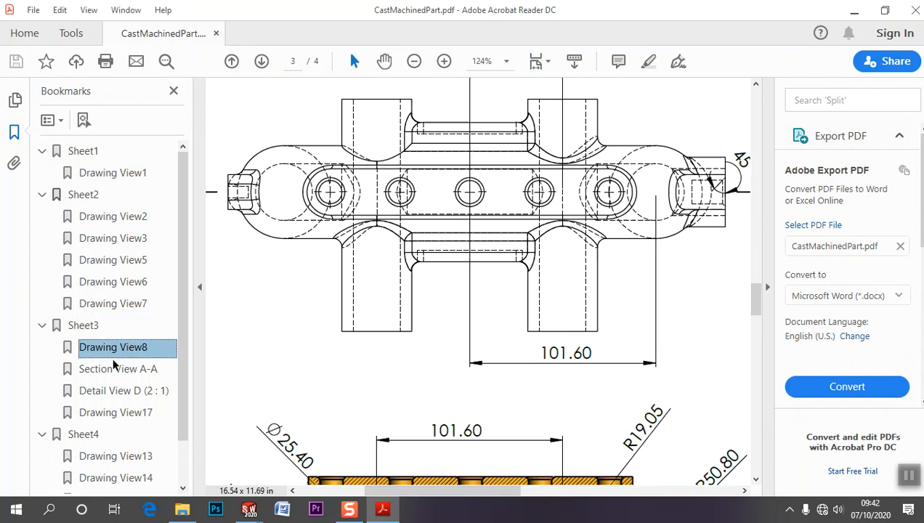
{"action": "left_click", "coordinate": [116, 370]}
{"action": "left_click", "coordinate": [114, 411]}
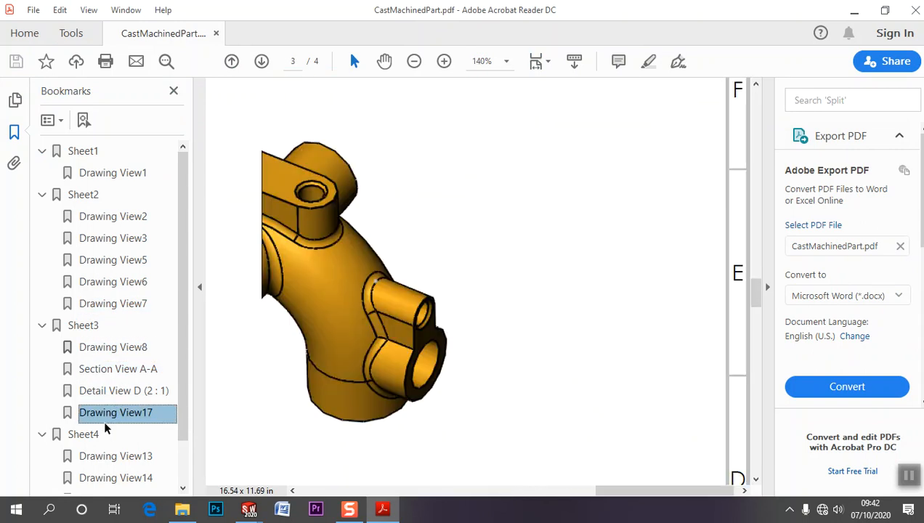
{"action": "left_click", "coordinate": [112, 458]}
{"action": "left_click", "coordinate": [113, 479]}
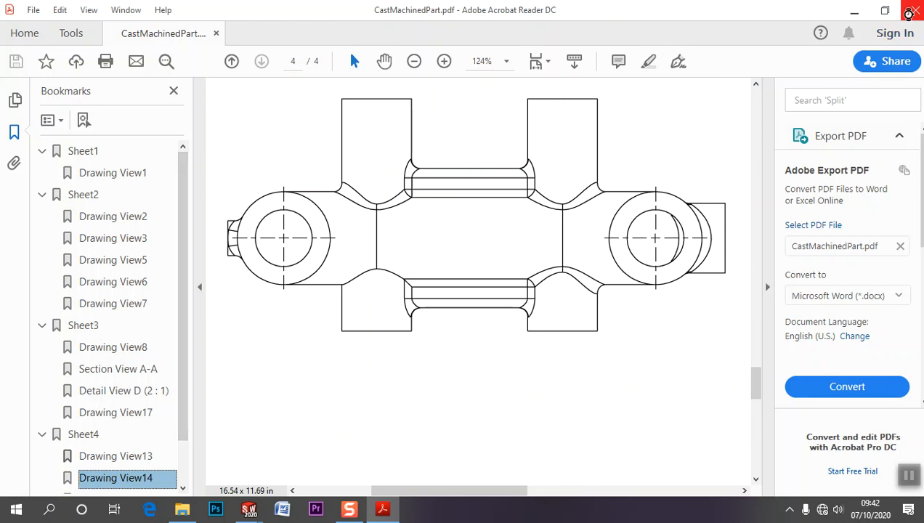
{"action": "left_click", "coordinate": [914, 9]}
{"action": "left_click", "coordinate": [842, 13]}
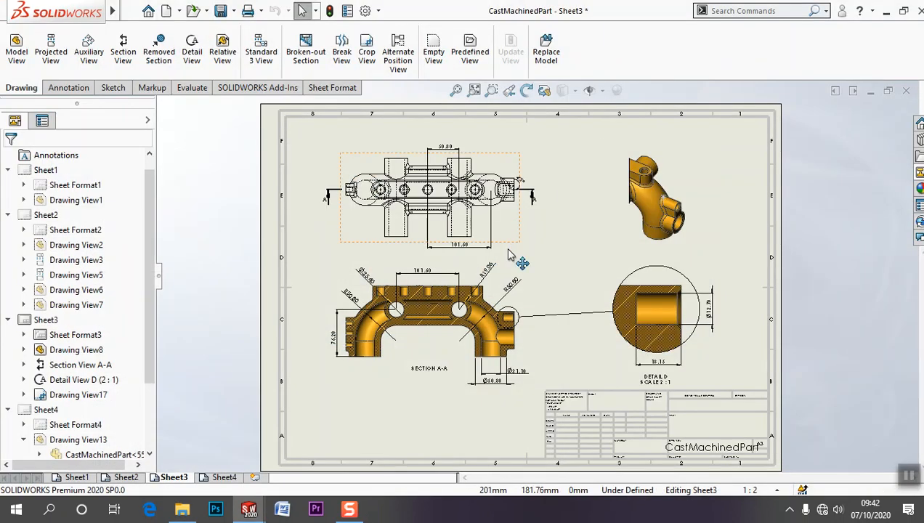
- Display the annotation commands and collapse the drawing tree pane to enlarge the Sheet3 drawing area
{"action": "key", "text": "f"}
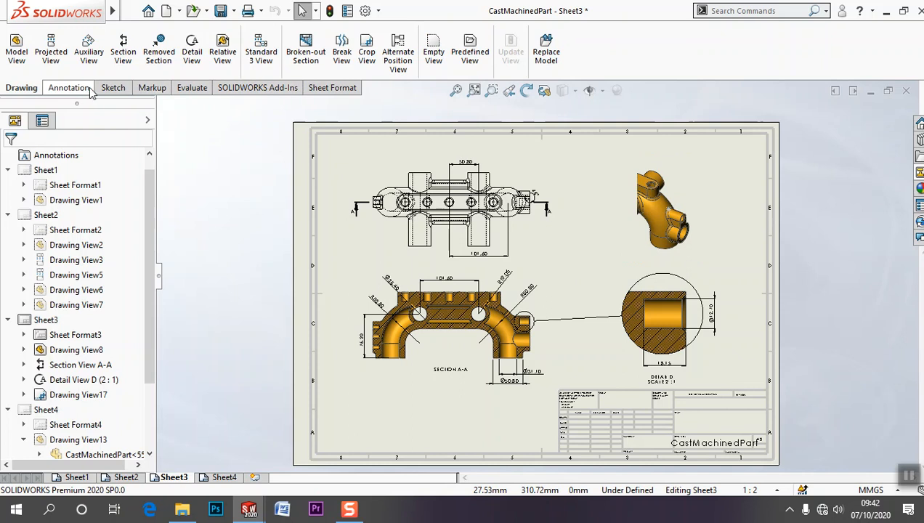
{"action": "left_click", "coordinate": [68, 88]}
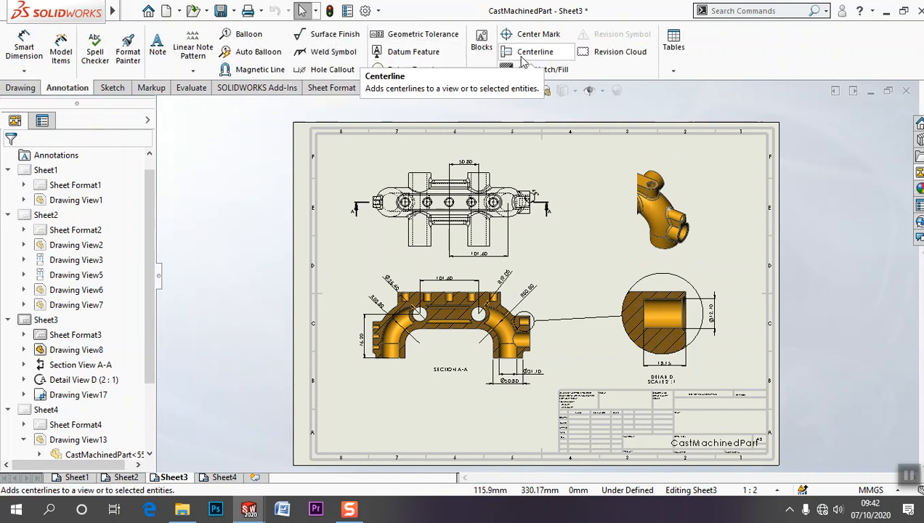
{"action": "scroll", "coordinate": [552, 377], "scroll_direction": "down", "scroll_amount": 1}
{"action": "scroll", "coordinate": [595, 255], "scroll_direction": "down", "scroll_amount": 3}
{"action": "scroll", "coordinate": [557, 294], "scroll_direction": "up", "scroll_amount": 2}
{"action": "scroll", "coordinate": [557, 295], "scroll_direction": "down", "scroll_amount": 2}
{"action": "scroll", "coordinate": [559, 251], "scroll_direction": "down", "scroll_amount": 2}
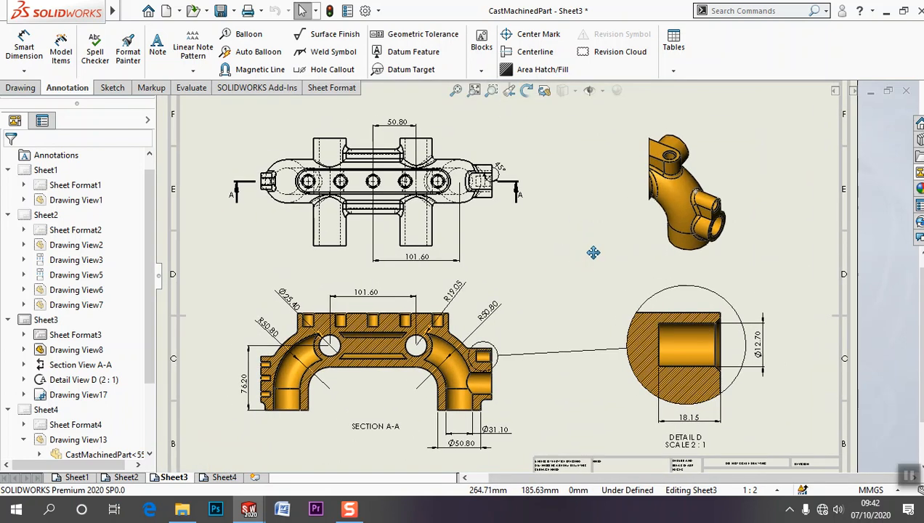
{"action": "left_click", "coordinate": [167, 281]}
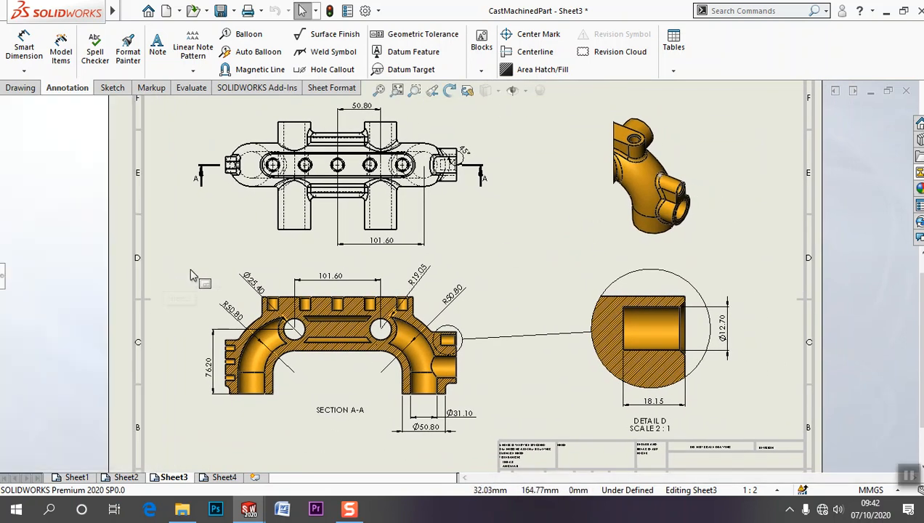
- Examine the dimensioned top view, Section A-A, Detail D and the cropped pictorial view on Sheet3
{"action": "scroll", "coordinate": [552, 217], "scroll_direction": "down", "scroll_amount": 1}
{"action": "mouse_move", "coordinate": [542, 225]}
{"action": "middle_mouse_down"}
{"action": "mouse_move", "coordinate": [423, 233]}
{"action": "mouse_move", "coordinate": [610, 218]}
{"action": "middle_mouse_up"}
{"action": "scroll", "coordinate": [605, 250], "scroll_direction": "down", "scroll_amount": 1}
{"action": "scroll", "coordinate": [543, 260], "scroll_direction": "up", "scroll_amount": 2}
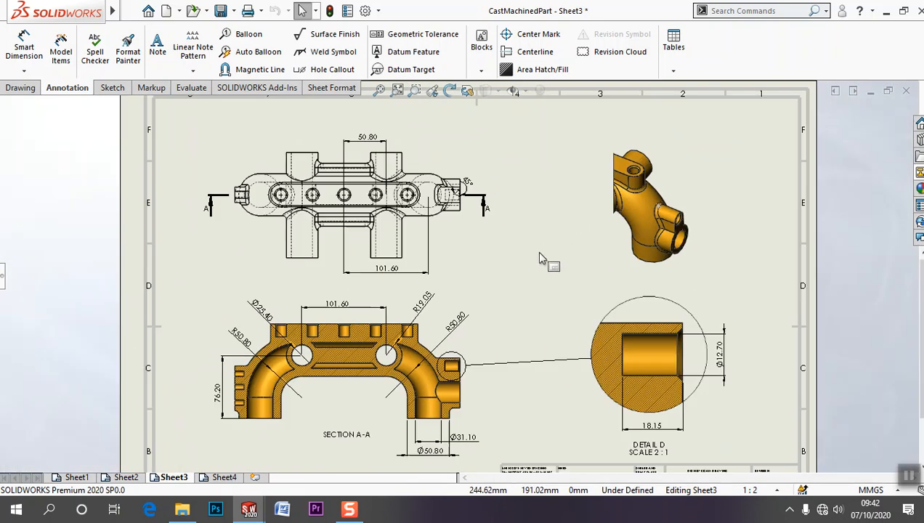
{"action": "scroll", "coordinate": [536, 267], "scroll_direction": "down", "scroll_amount": 1}
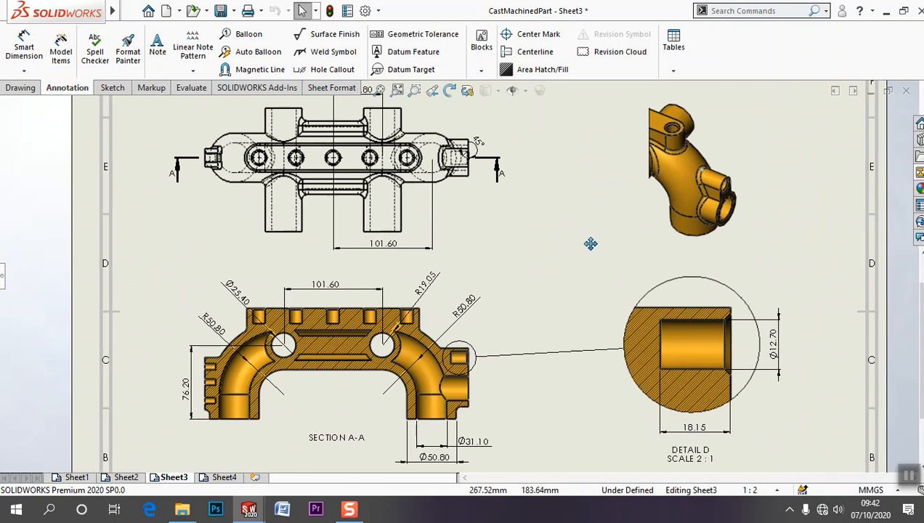
{"action": "left_click", "coordinate": [429, 341]}
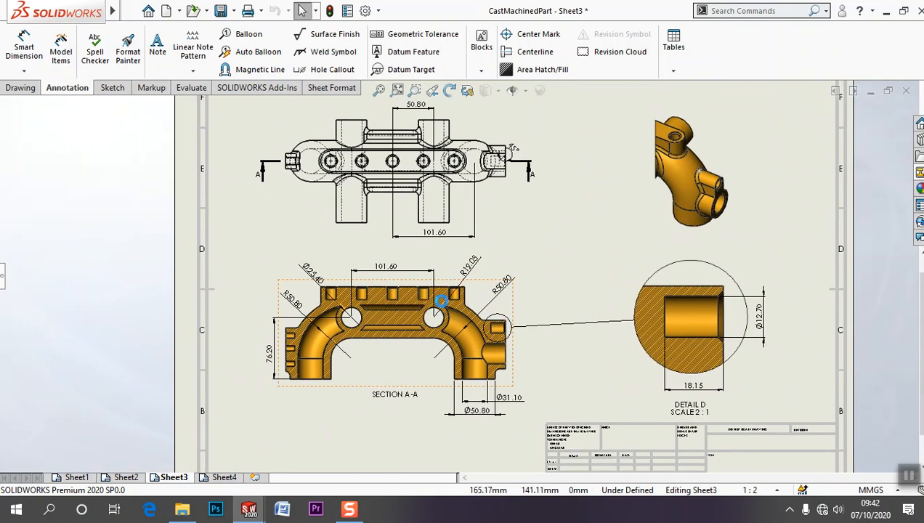
{"action": "left_click", "coordinate": [538, 258]}
{"action": "scroll", "coordinate": [536, 287], "scroll_direction": "up", "scroll_amount": 2}
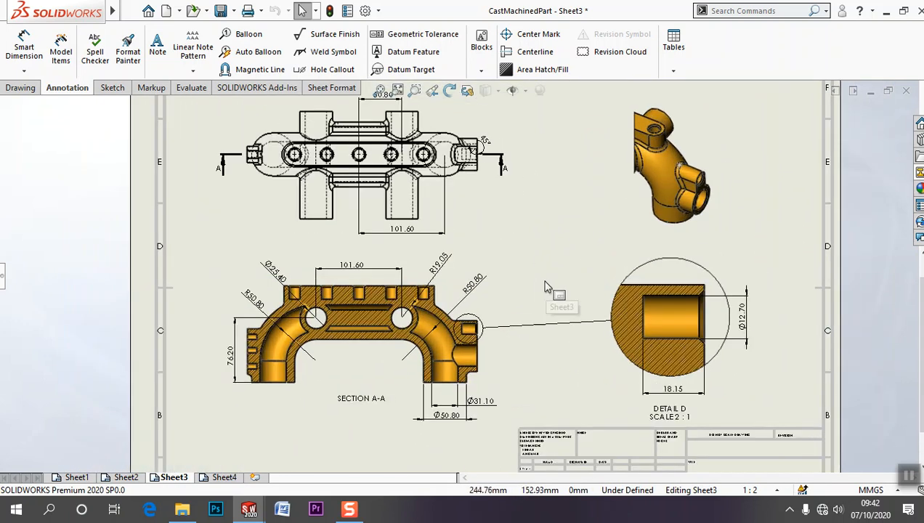
{"action": "scroll", "coordinate": [512, 272], "scroll_direction": "down", "scroll_amount": 2}
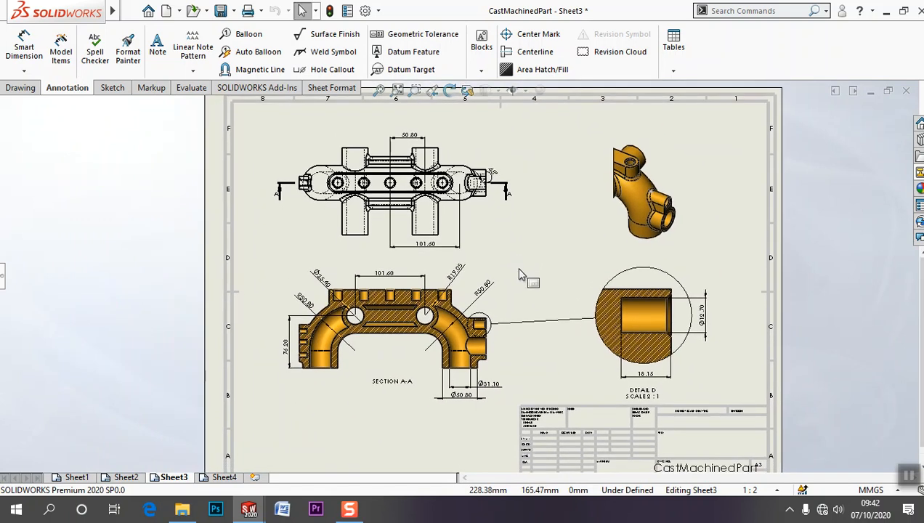
{"action": "scroll", "coordinate": [501, 277], "scroll_direction": "up", "scroll_amount": 2}
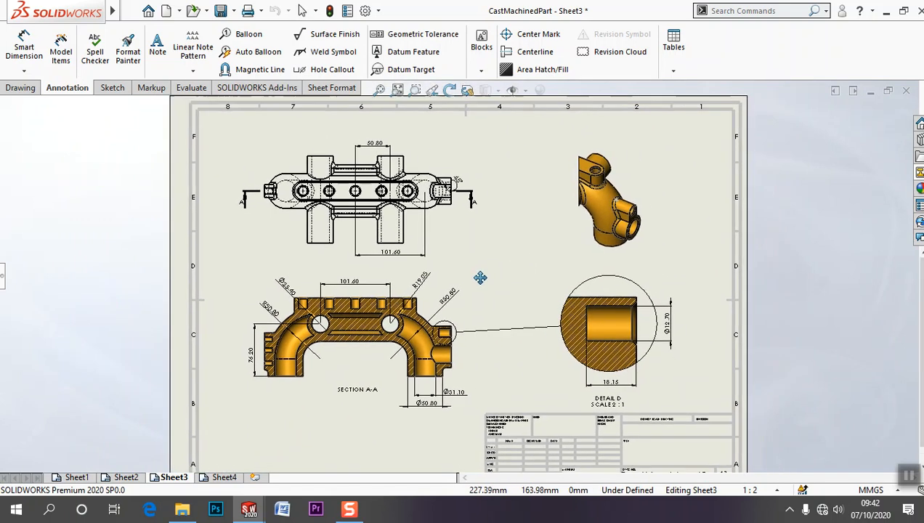
{"action": "scroll", "coordinate": [375, 308], "scroll_direction": "down", "scroll_amount": 2}
{"action": "scroll", "coordinate": [375, 308], "scroll_direction": "down", "scroll_amount": 3}
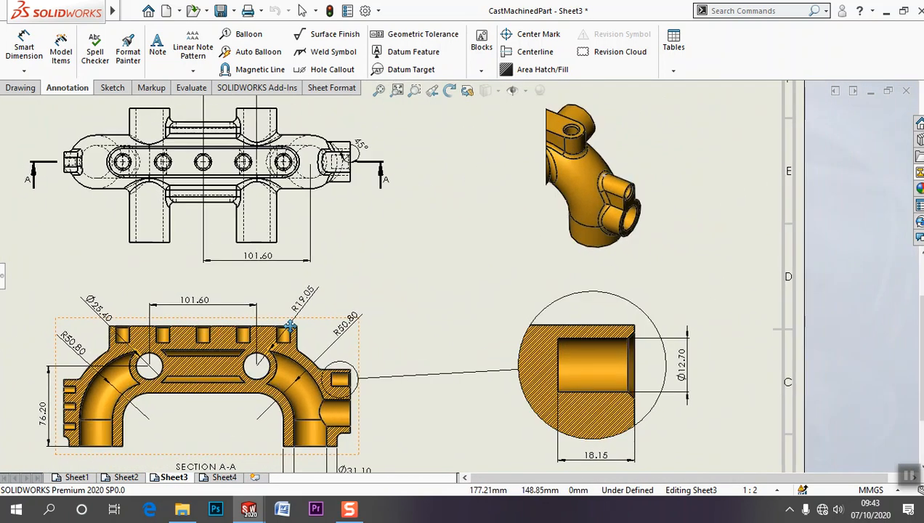
{"action": "scroll", "coordinate": [367, 311], "scroll_direction": "down", "scroll_amount": 1}
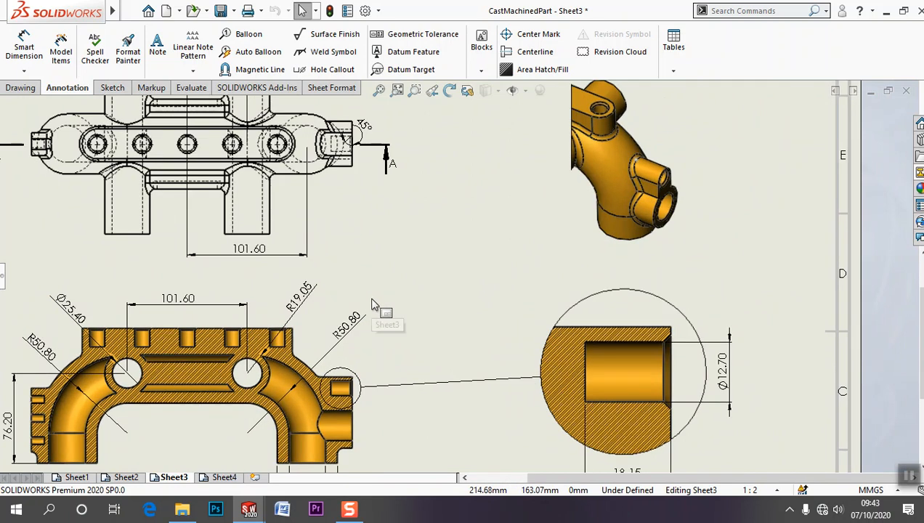
{"action": "scroll", "coordinate": [374, 310], "scroll_direction": "up", "scroll_amount": 2}
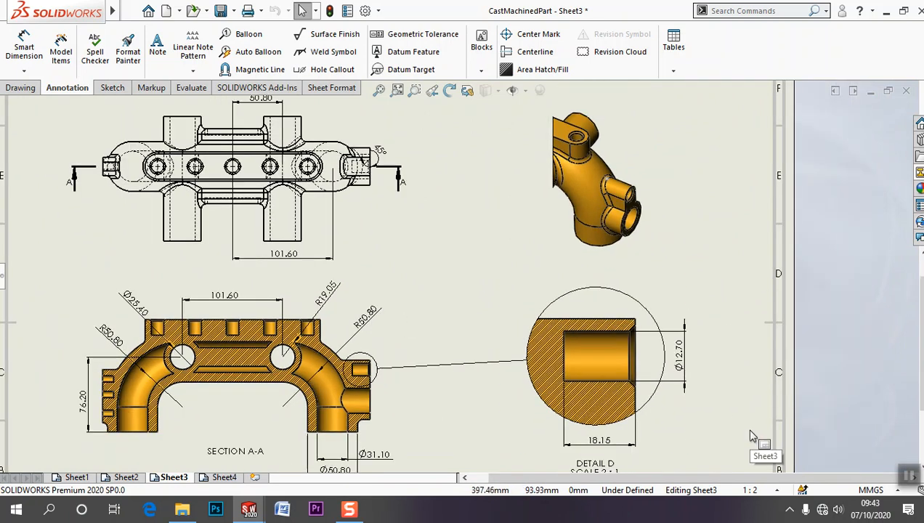